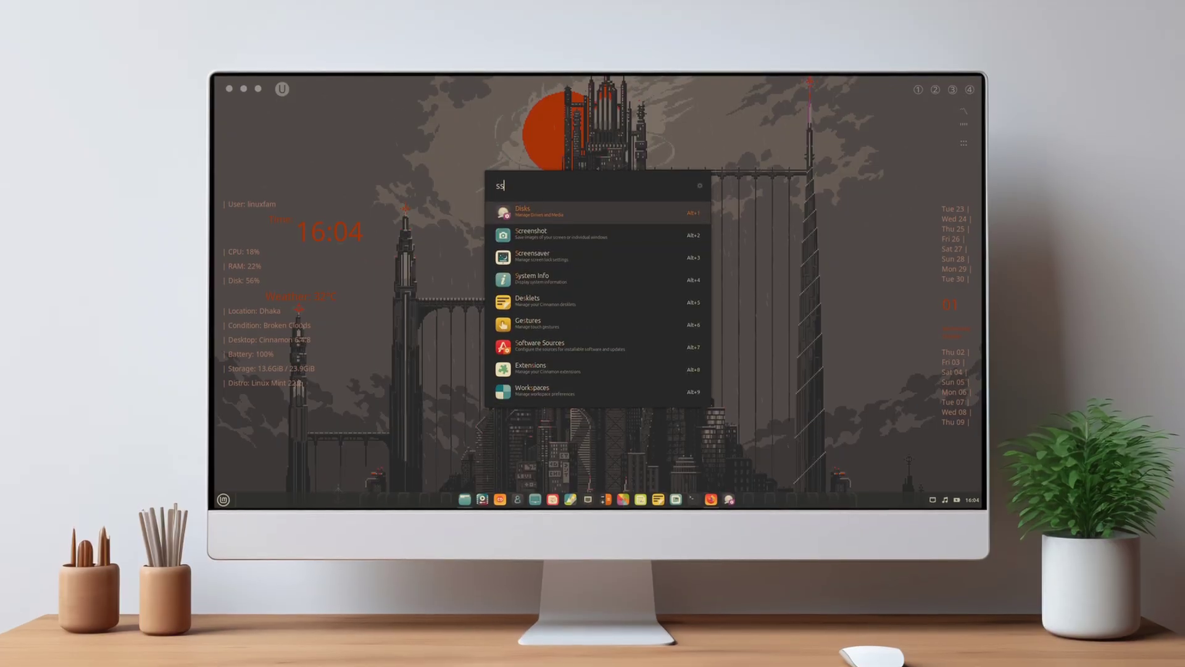
- Minimize the glava terminal so only the plain stock Mint desktop remains
{"action": "type", "text": "ff"}
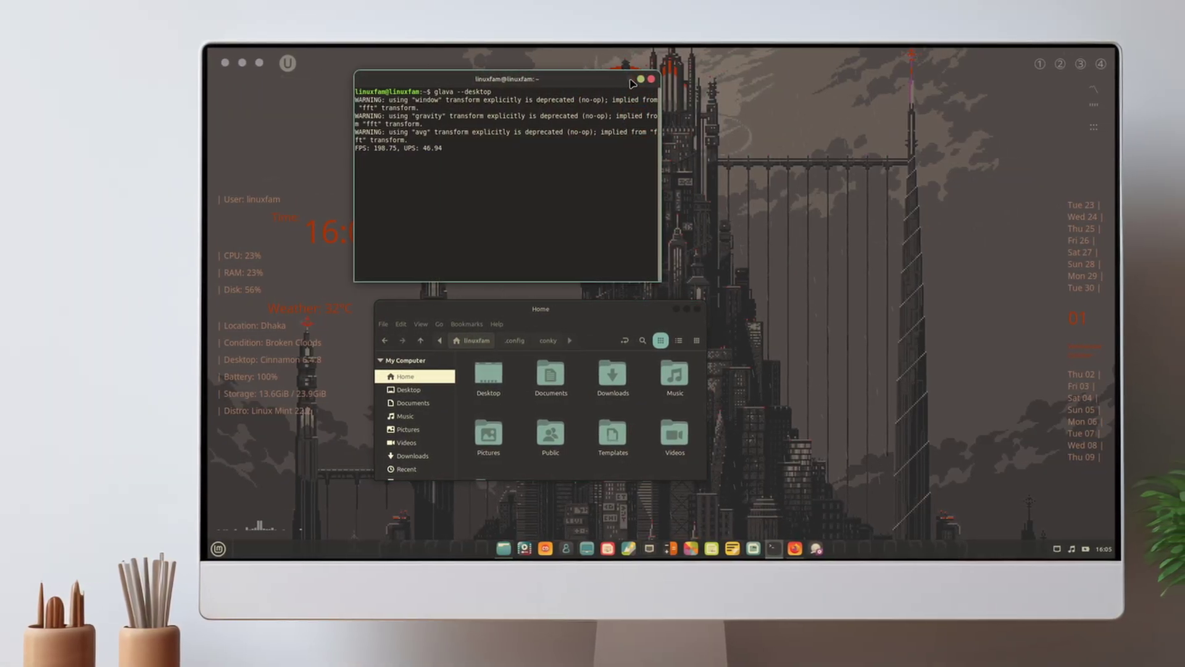
{"action": "left_click", "coordinate": [623, 80]}
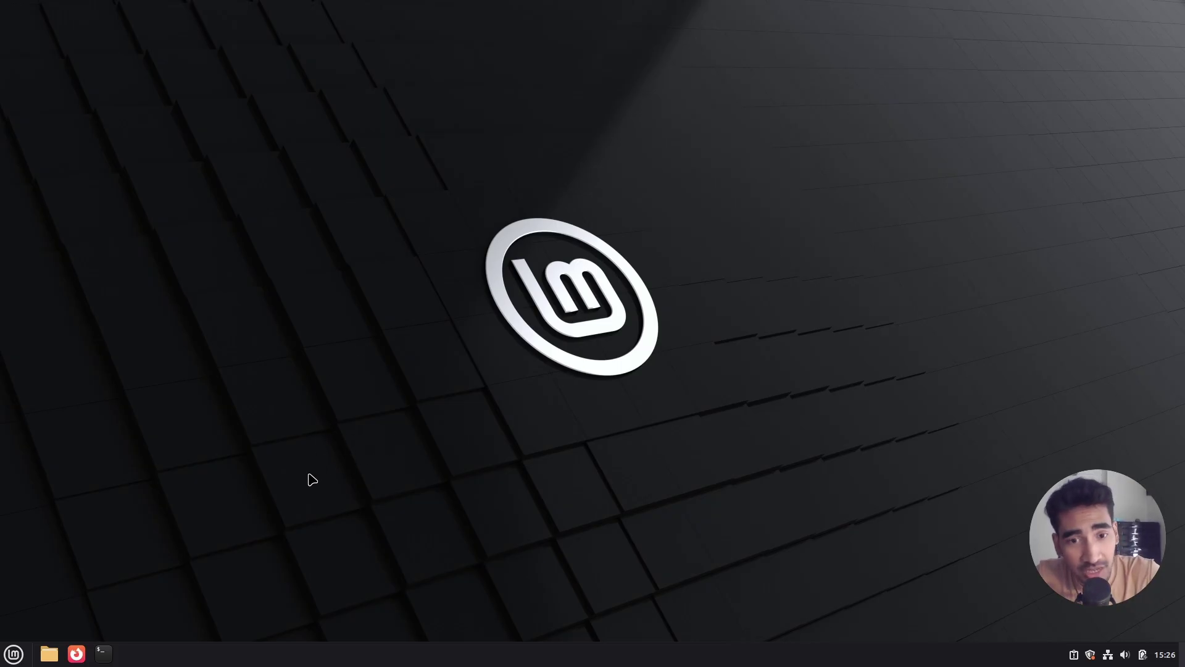
- In Files, go to Downloads and extract NexOra.zip there
{"action": "left_click", "coordinate": [48, 653]}
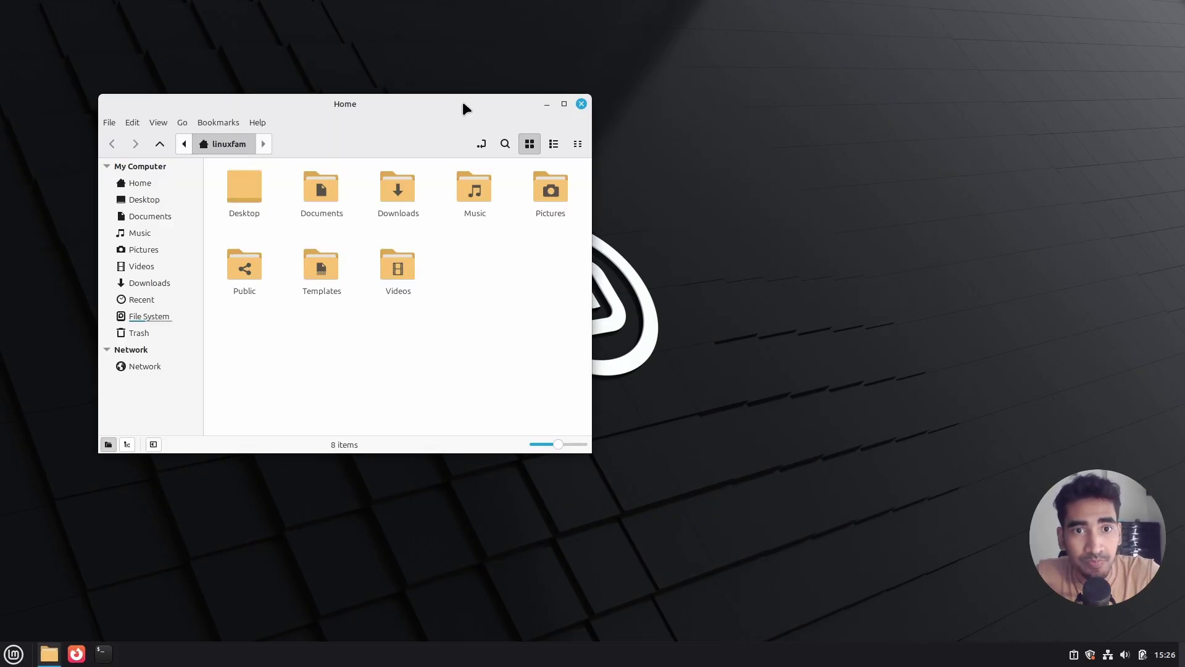
{"action": "left_click_drag", "start_coordinate": [462, 106], "coordinate": [639, 147]}
{"action": "double_click", "coordinate": [587, 228]}
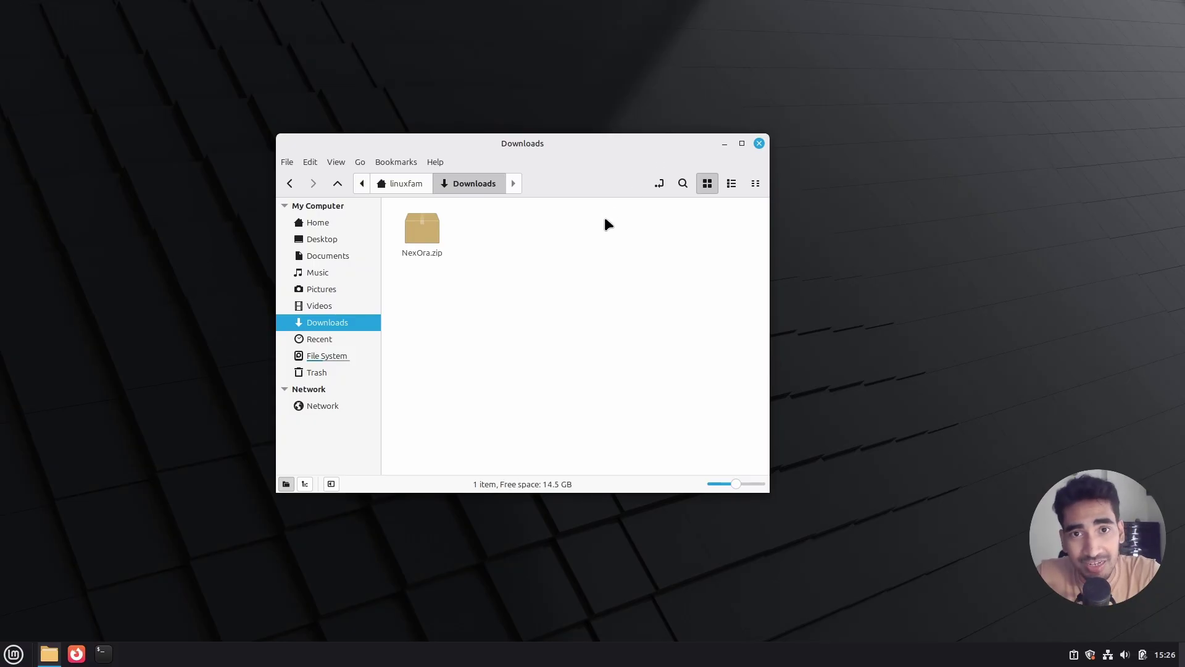
{"action": "right_click", "coordinate": [431, 225]}
{"action": "left_click", "coordinate": [495, 416]}
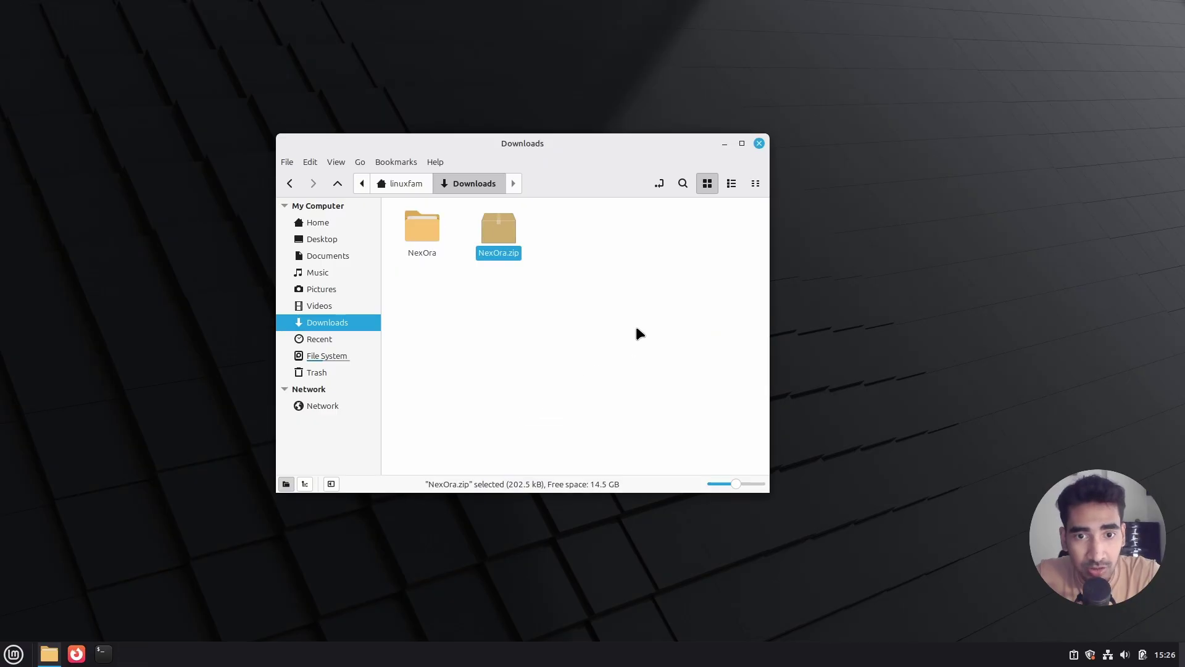
- Open the extracted NexOra folder and open a terminal in it
{"action": "left_click", "coordinate": [495, 293]}
{"action": "double_click", "coordinate": [431, 230]}
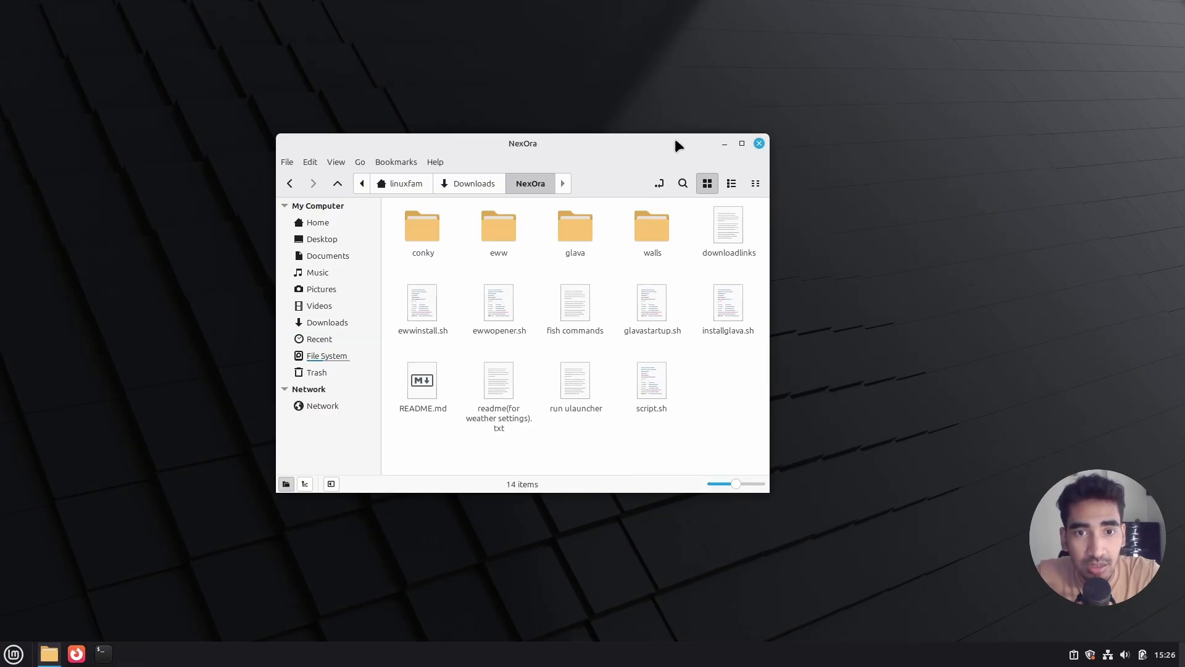
{"action": "right_click", "coordinate": [701, 383]}
{"action": "left_click", "coordinate": [765, 426]}
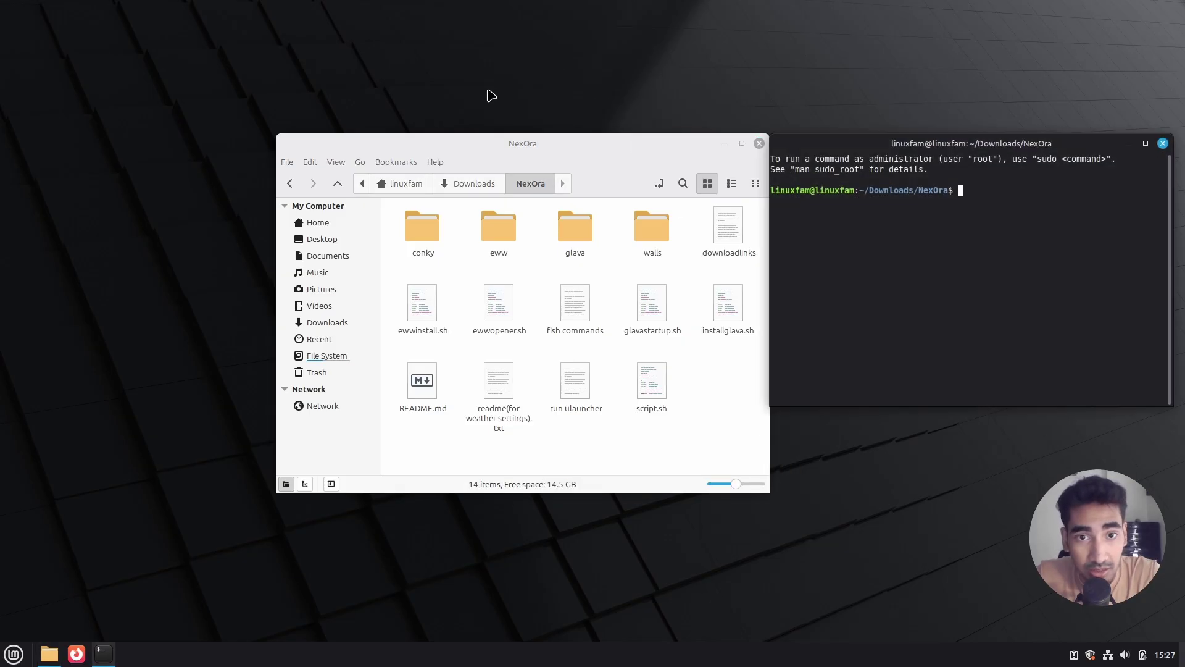
- Make script.sh executable with chmod +x, run ./script.sh and submit the sudo password
{"action": "left_click_drag", "start_coordinate": [951, 137], "coordinate": [912, 155]}
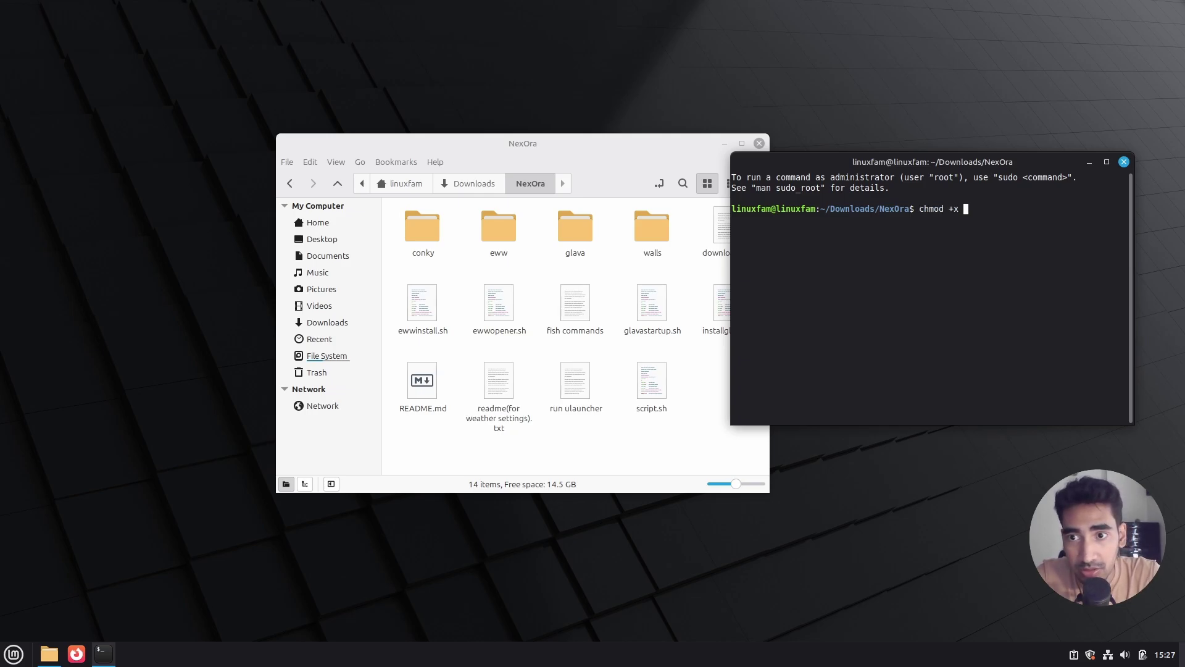
{"action": "type", "text": ".sh"}
{"action": "key", "text": "Return"}
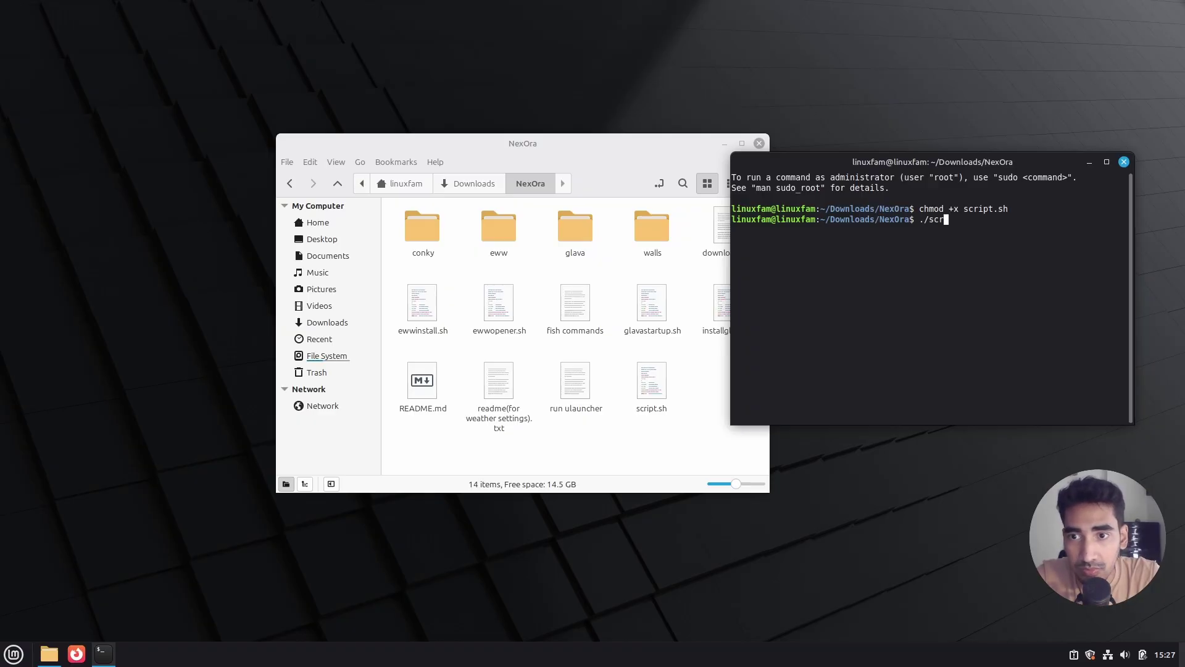
{"action": "type", "text": "./script.sh"}
{"action": "key", "text": "Return"}
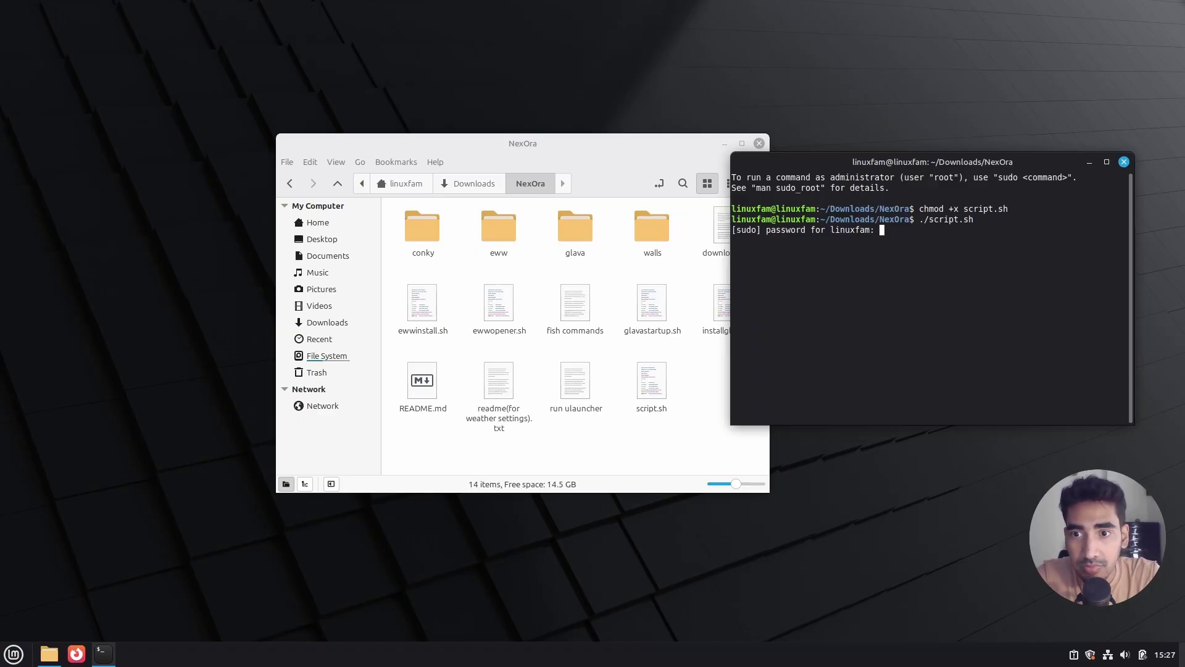
{"action": "key", "text": "Return"}
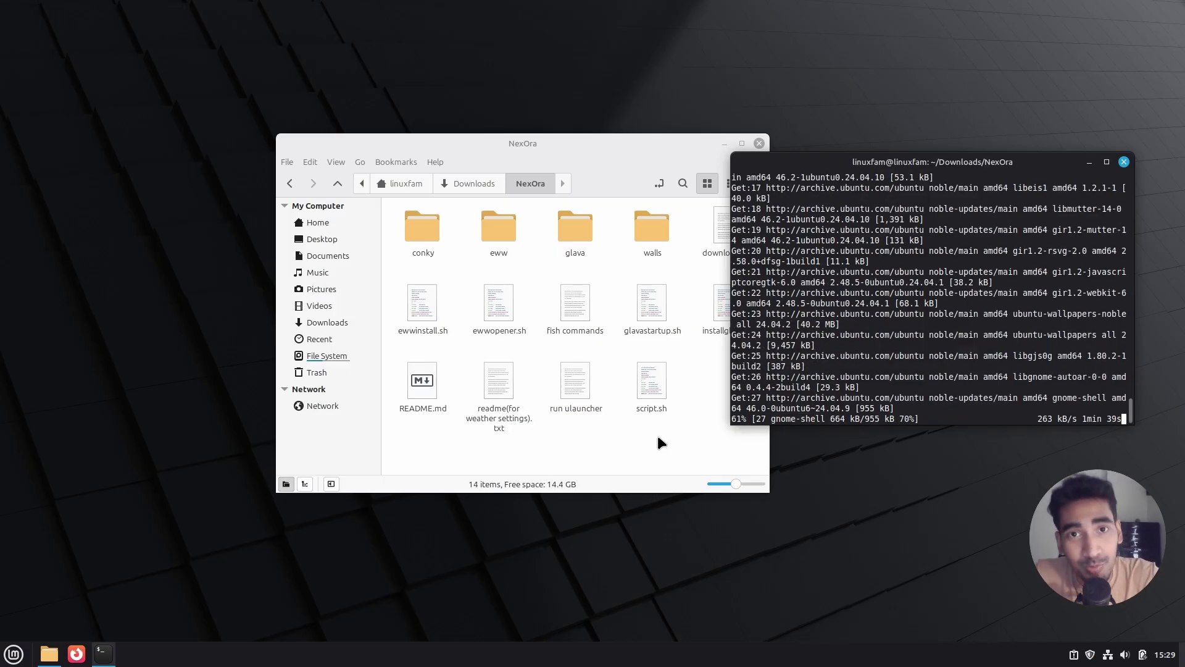
- Open downloadlinks in Text Editor and load its first gnome-look theme link in Firefox
{"action": "left_click", "coordinate": [605, 141]}
{"action": "double_click", "coordinate": [727, 217]}
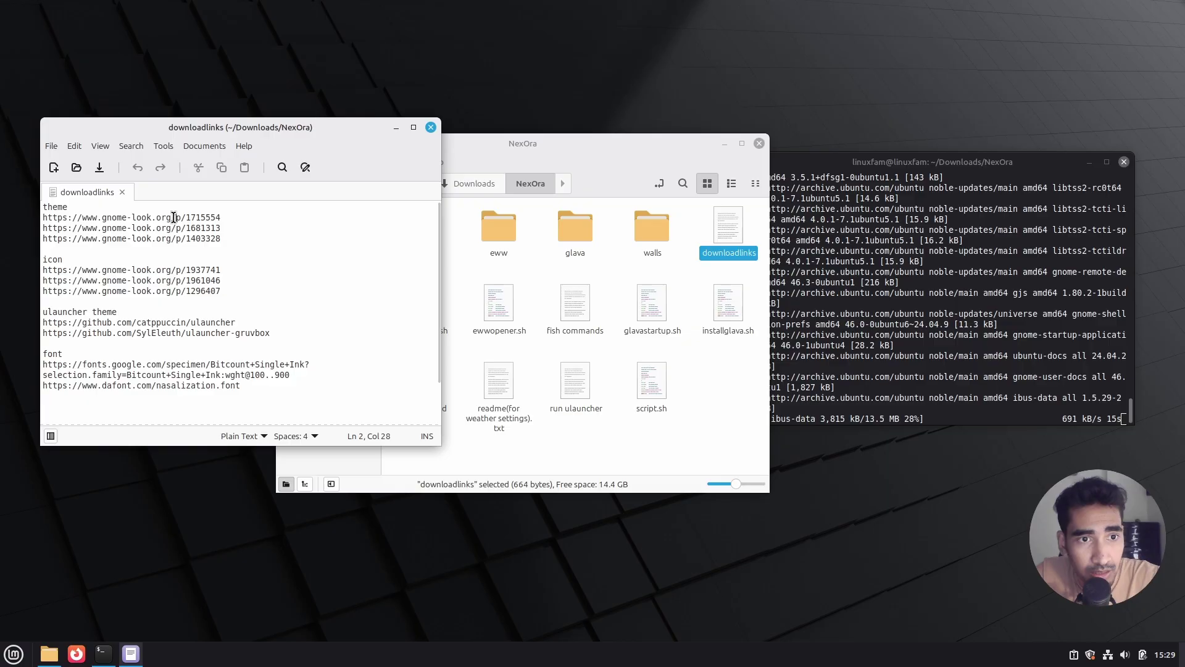
{"action": "triple_click", "coordinate": [173, 217]}
{"action": "key", "text": "ctrl+c"}
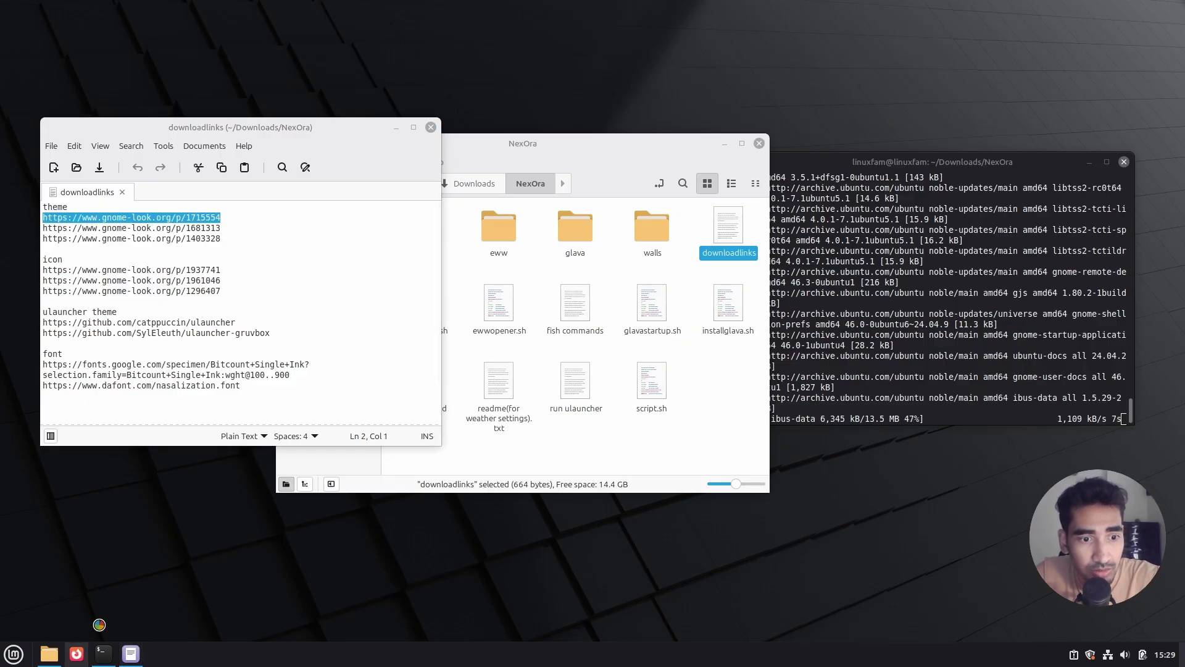
{"action": "left_click", "coordinate": [76, 654]}
{"action": "key", "text": "ctrl+v"}
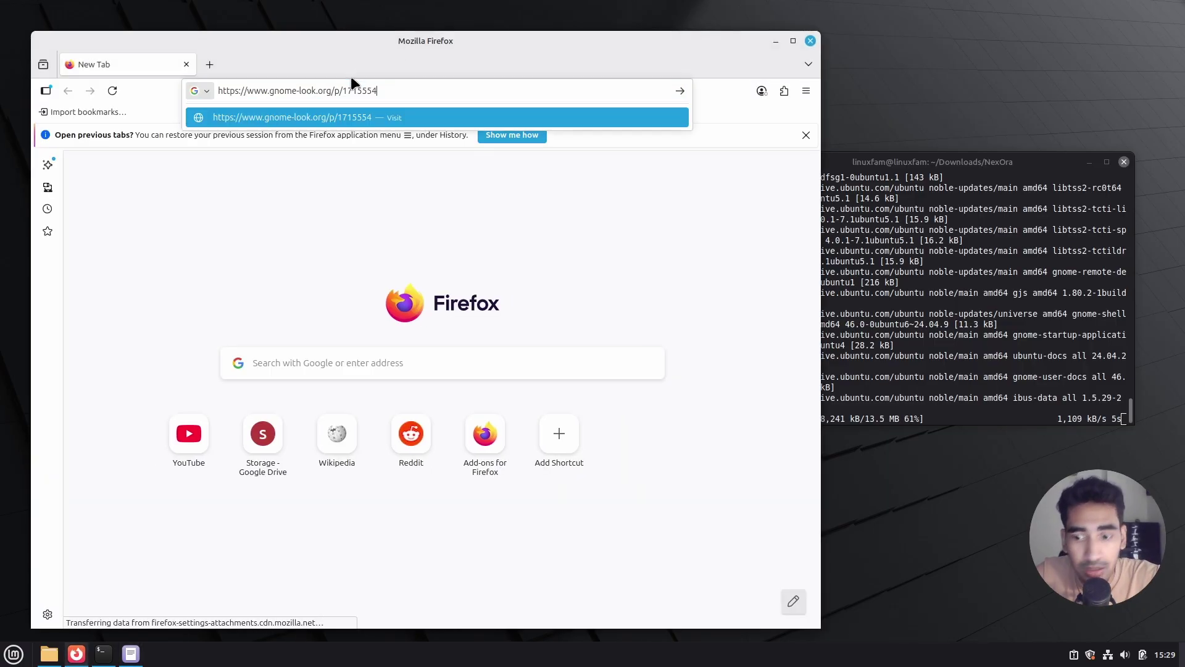
{"action": "key", "text": "Return"}
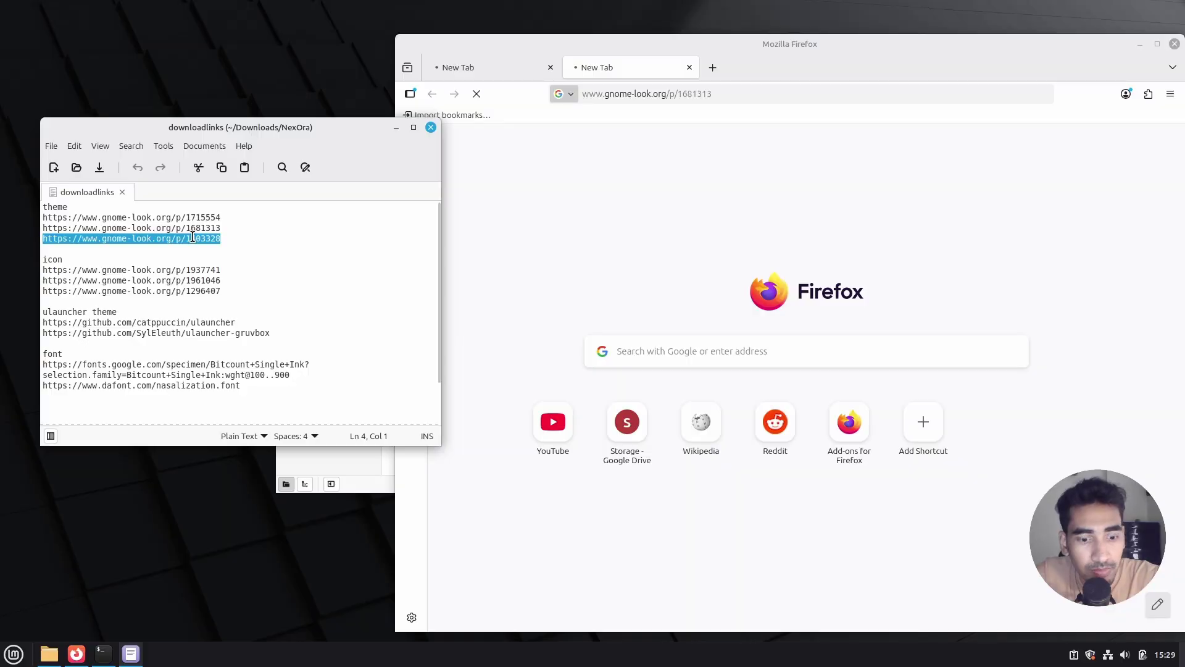
- Load the 1403328 theme link in another Firefox tab
{"action": "left_click", "coordinate": [713, 67]}
{"action": "type", "text": "https://www.gnome-look.org/p/1403328"}
{"action": "key", "text": "Return"}
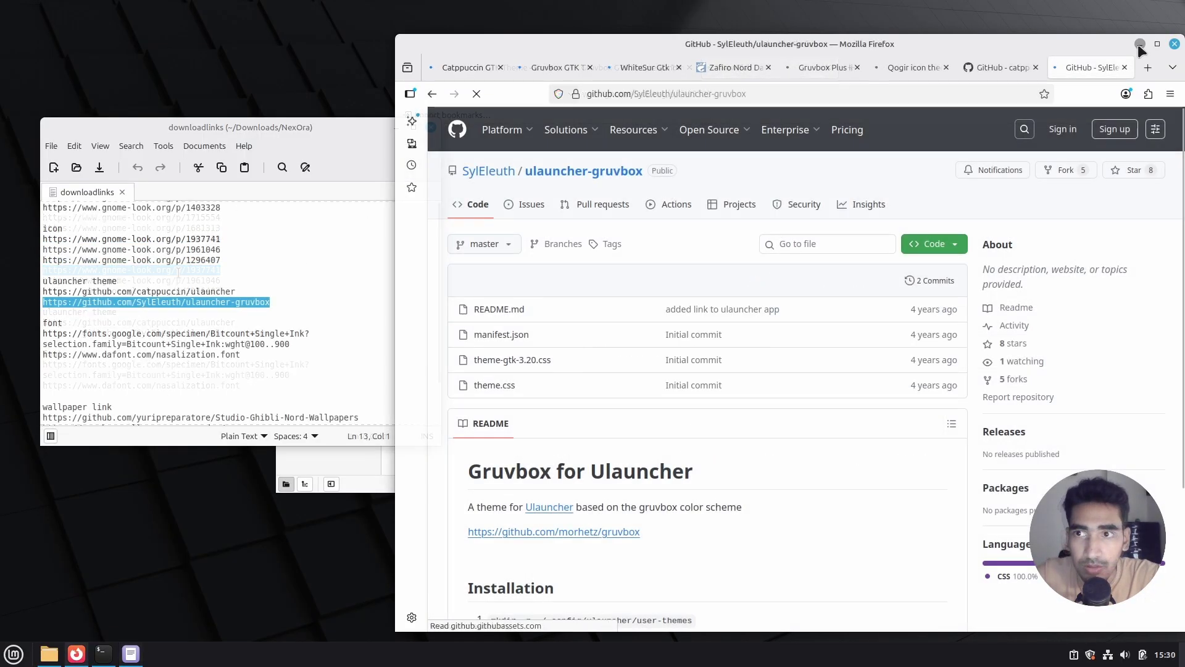
{"action": "left_click", "coordinate": [1139, 43]}
- Acknowledge the gdm3 notice and choose lightdm as default display manager, then return to Firefox
{"action": "left_click", "coordinate": [726, 145]}
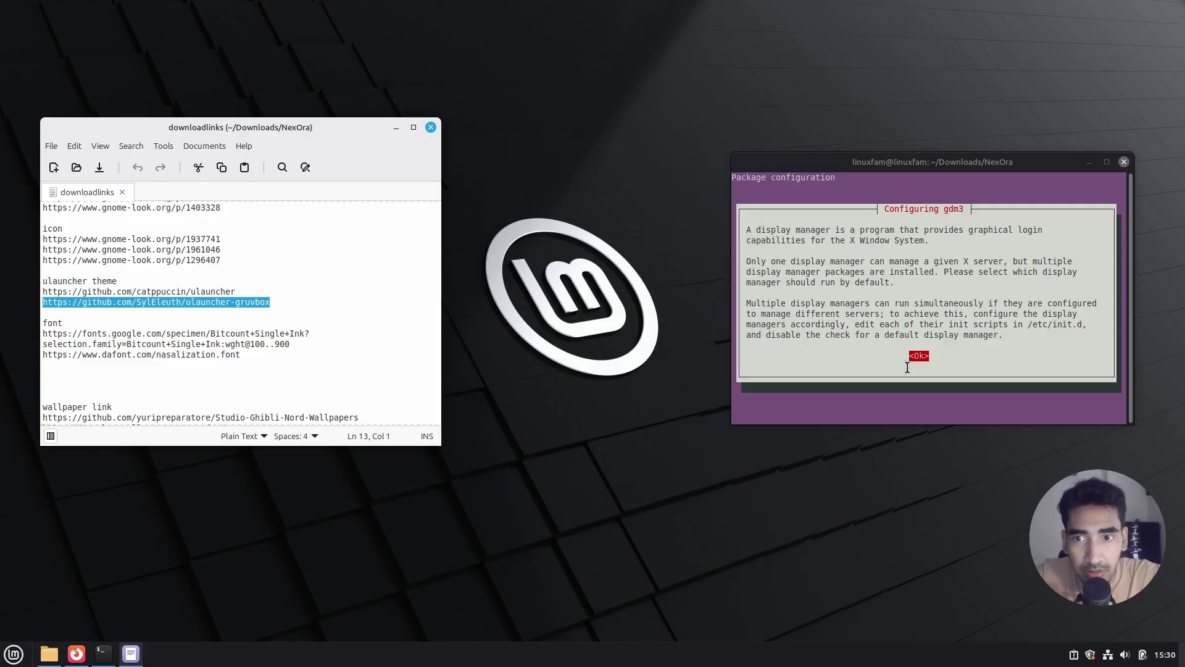
{"action": "left_click", "coordinate": [1021, 377]}
{"action": "key", "text": "Return"}
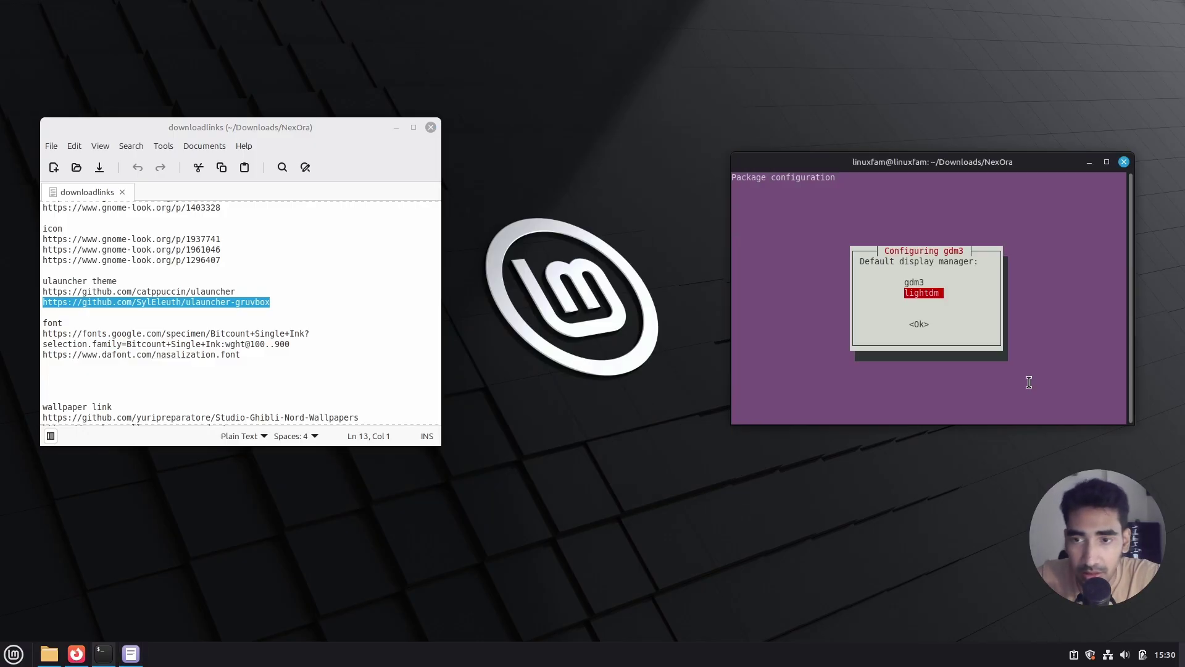
{"action": "key", "text": "Return"}
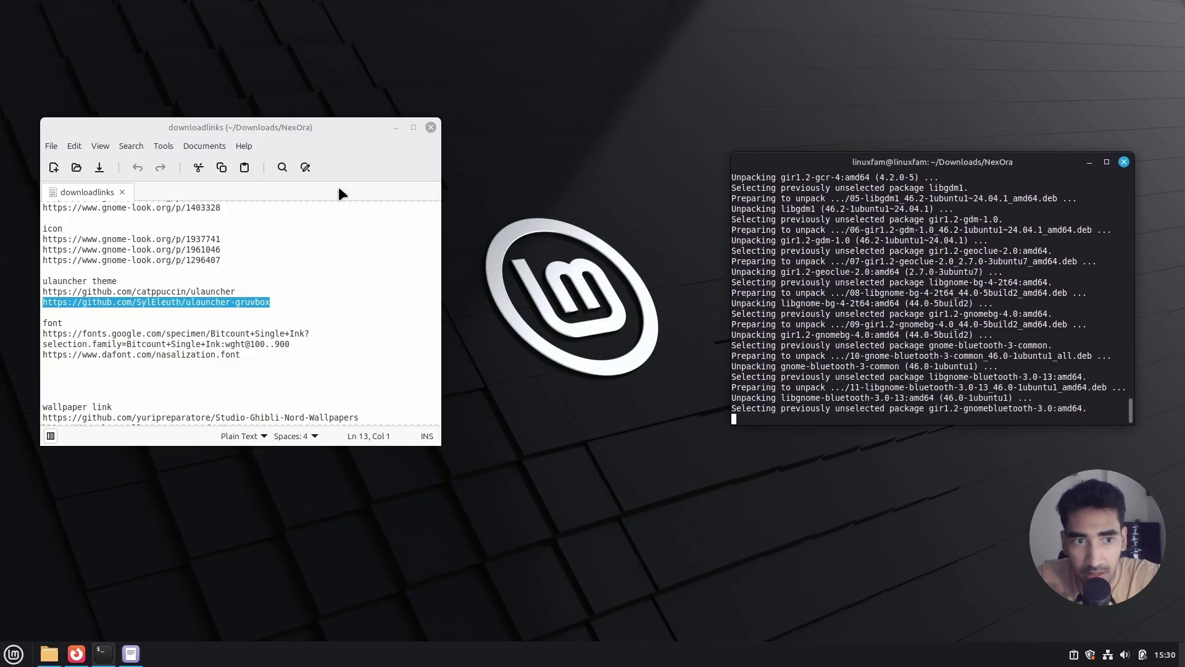
{"action": "left_click", "coordinate": [77, 654]}
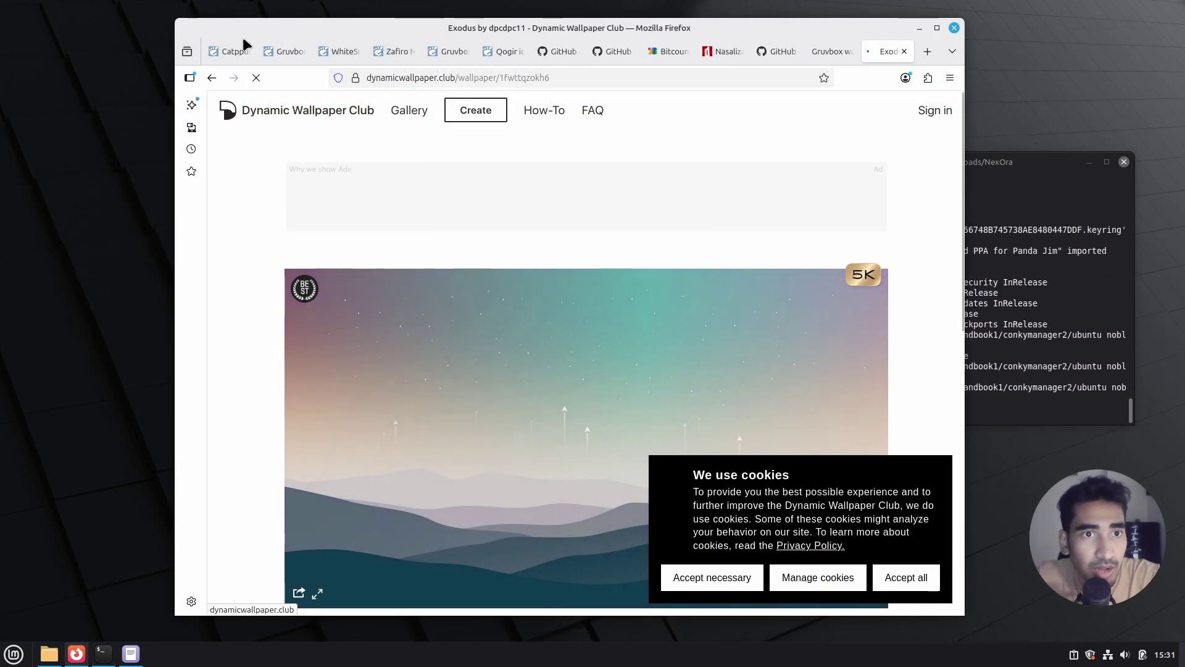
{"action": "left_click", "coordinate": [228, 52]}
- Download Catppuccin-Dark-Frappe-BL-MB.zip from the Catppuccin theme's Files list
{"action": "scroll", "coordinate": [556, 211], "scroll_direction": "down", "scroll_amount": 5}
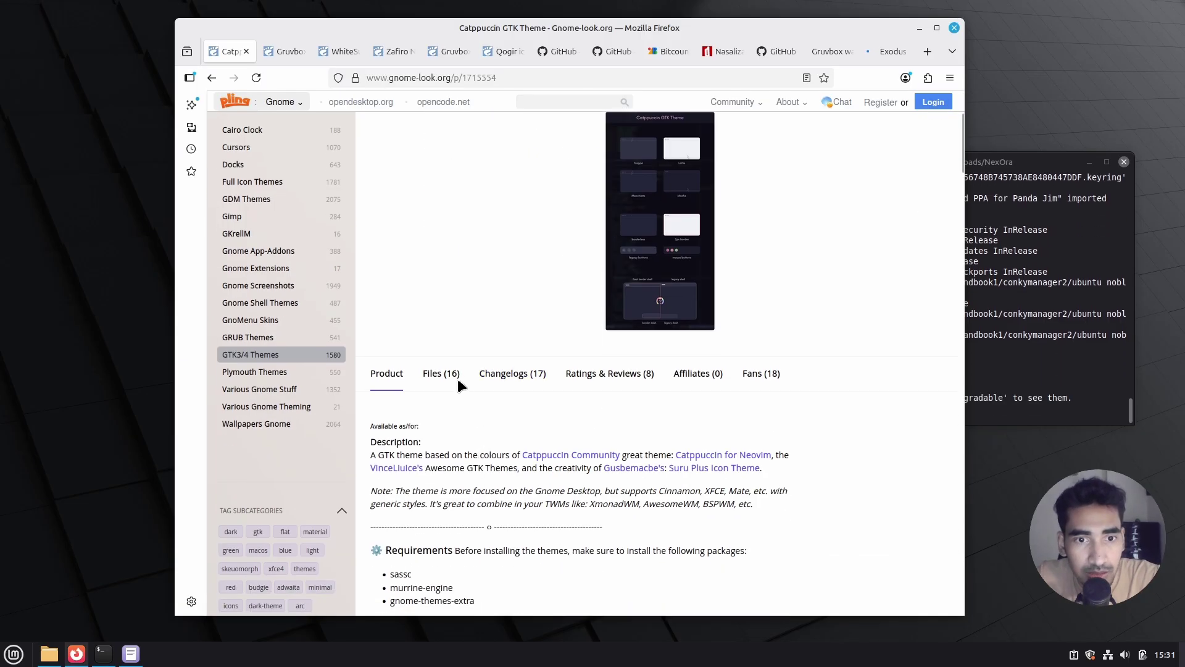
{"action": "left_click", "coordinate": [450, 378]}
{"action": "scroll", "coordinate": [580, 335], "scroll_direction": "down", "scroll_amount": 2}
{"action": "scroll", "coordinate": [643, 315], "scroll_direction": "down", "scroll_amount": 4}
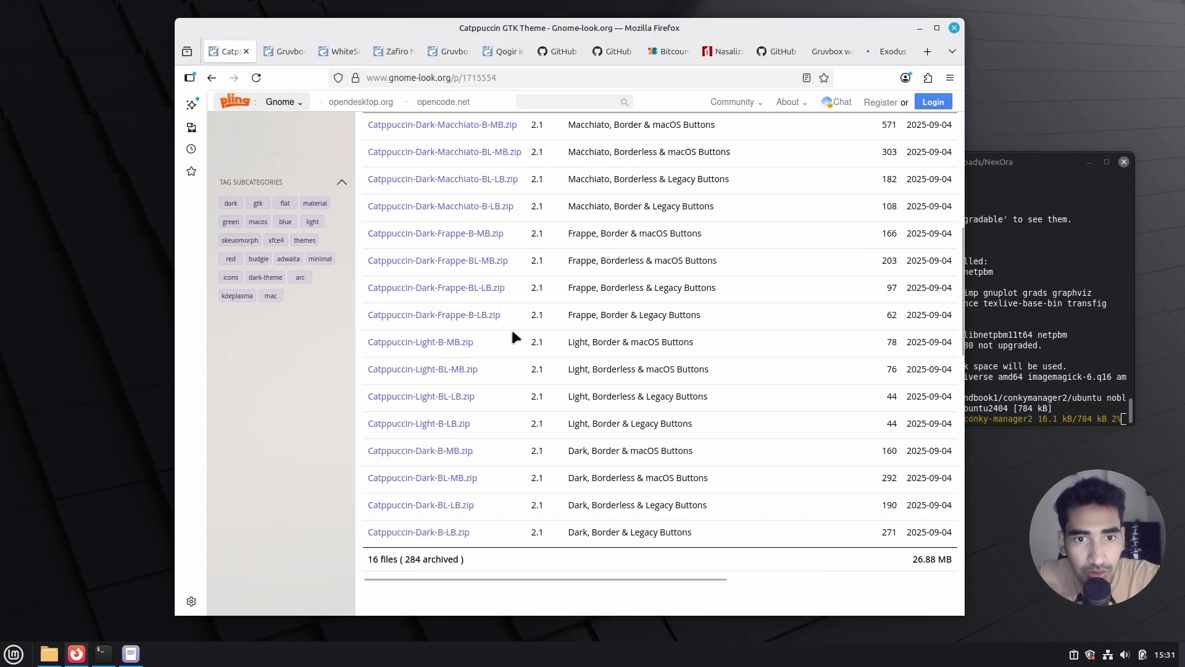
{"action": "scroll", "coordinate": [682, 259], "scroll_direction": "up", "scroll_amount": 8}
{"action": "scroll", "coordinate": [630, 316], "scroll_direction": "down", "scroll_amount": 5}
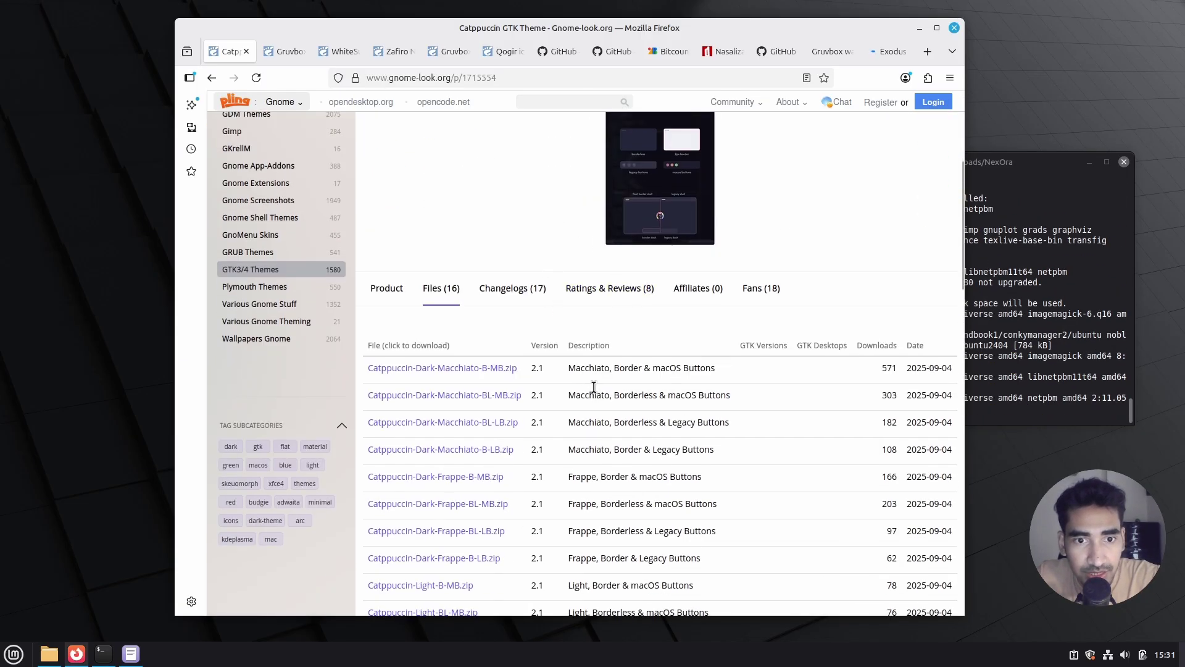
{"action": "scroll", "coordinate": [648, 327], "scroll_direction": "down", "scroll_amount": 2}
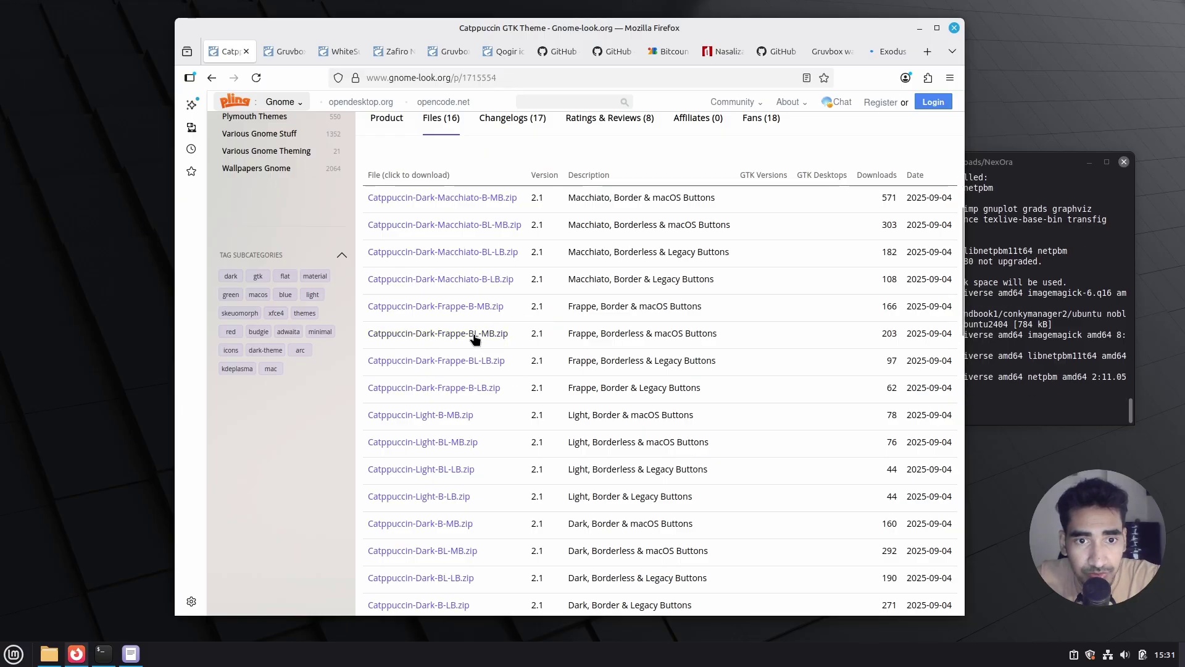
{"action": "left_click", "coordinate": [476, 334]}
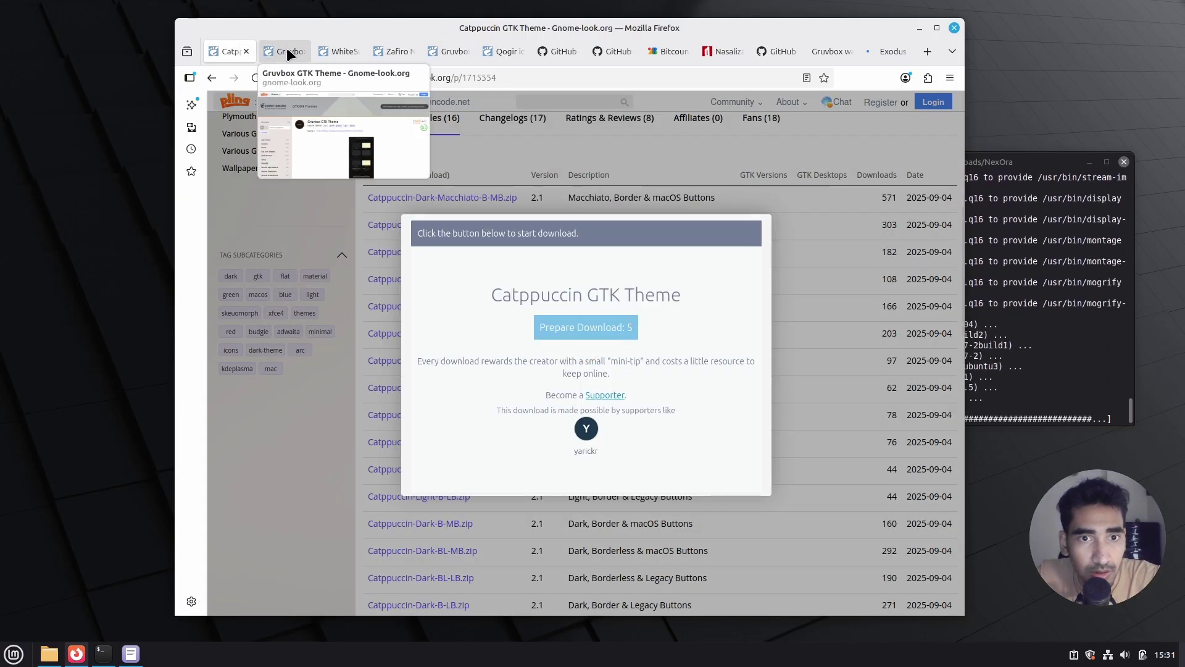
- Download Gruvbox-Dark-Soft-B-MB.zip from the Gruvbox GTK Theme's Files list
{"action": "left_click", "coordinate": [287, 48]}
{"action": "scroll", "coordinate": [457, 395], "scroll_direction": "down", "scroll_amount": 3}
{"action": "left_click", "coordinate": [457, 394]}
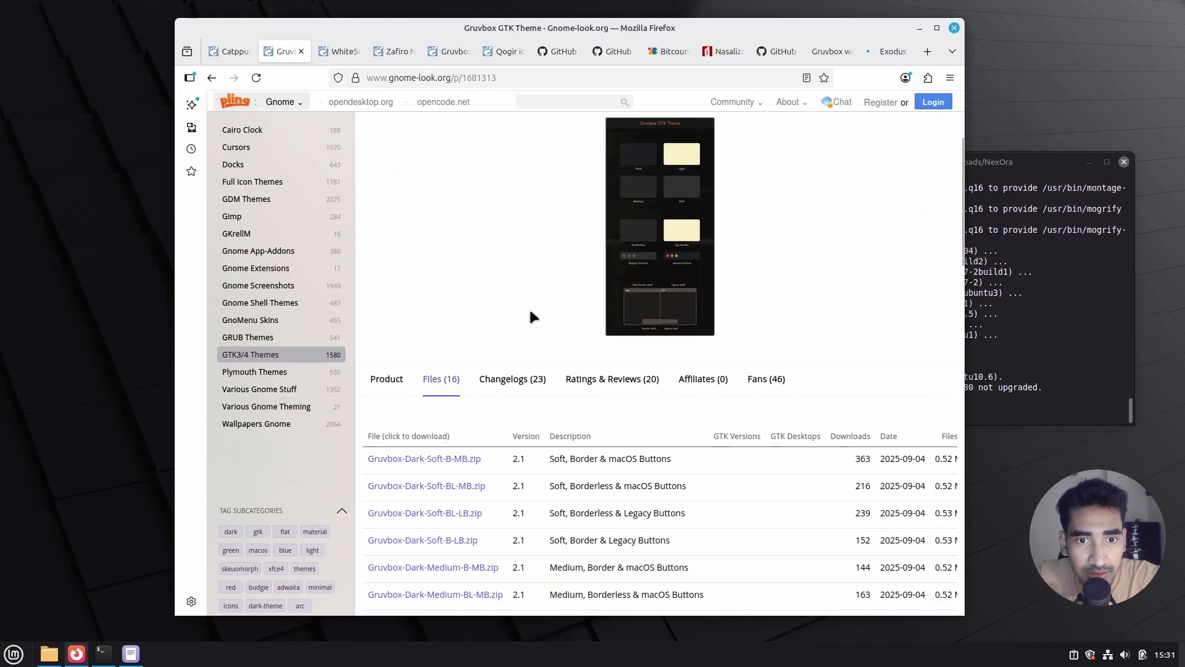
{"action": "scroll", "coordinate": [652, 290], "scroll_direction": "down", "scroll_amount": 4}
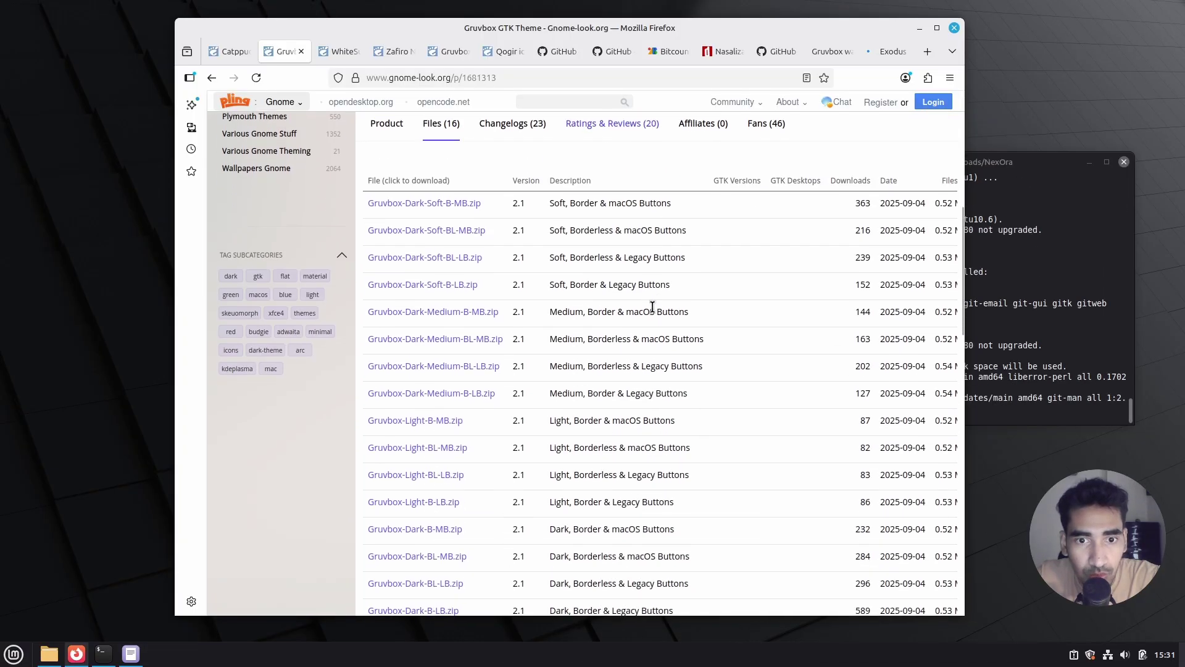
{"action": "scroll", "coordinate": [616, 234], "scroll_direction": "up", "scroll_amount": 4}
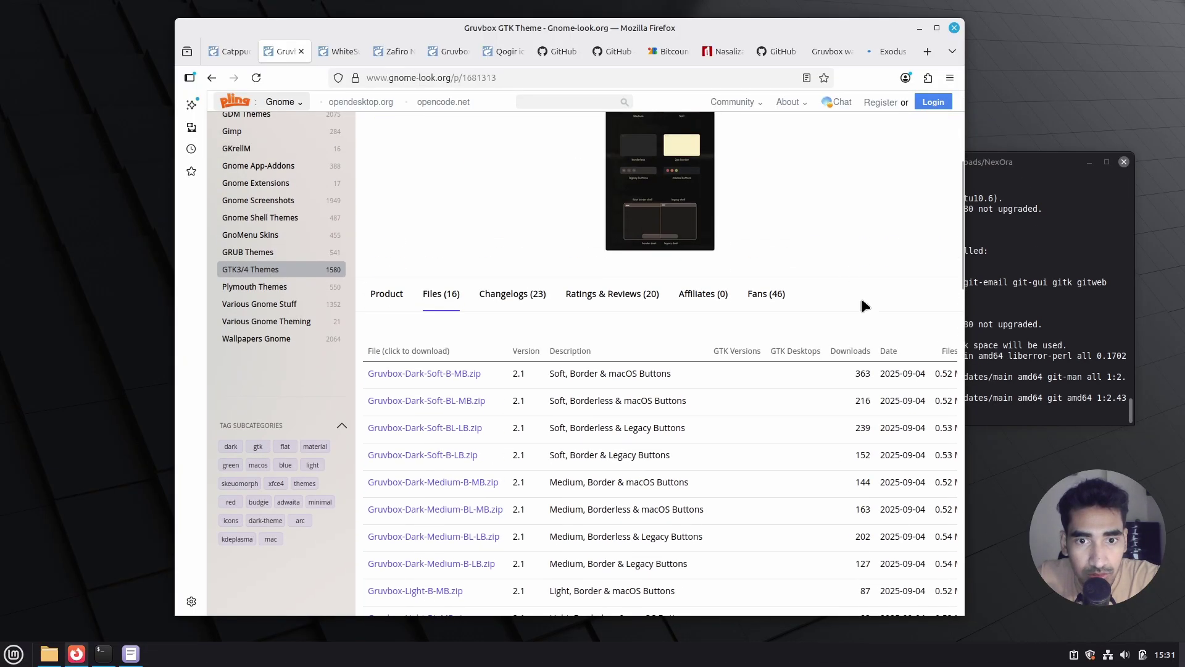
{"action": "left_click", "coordinate": [419, 374]}
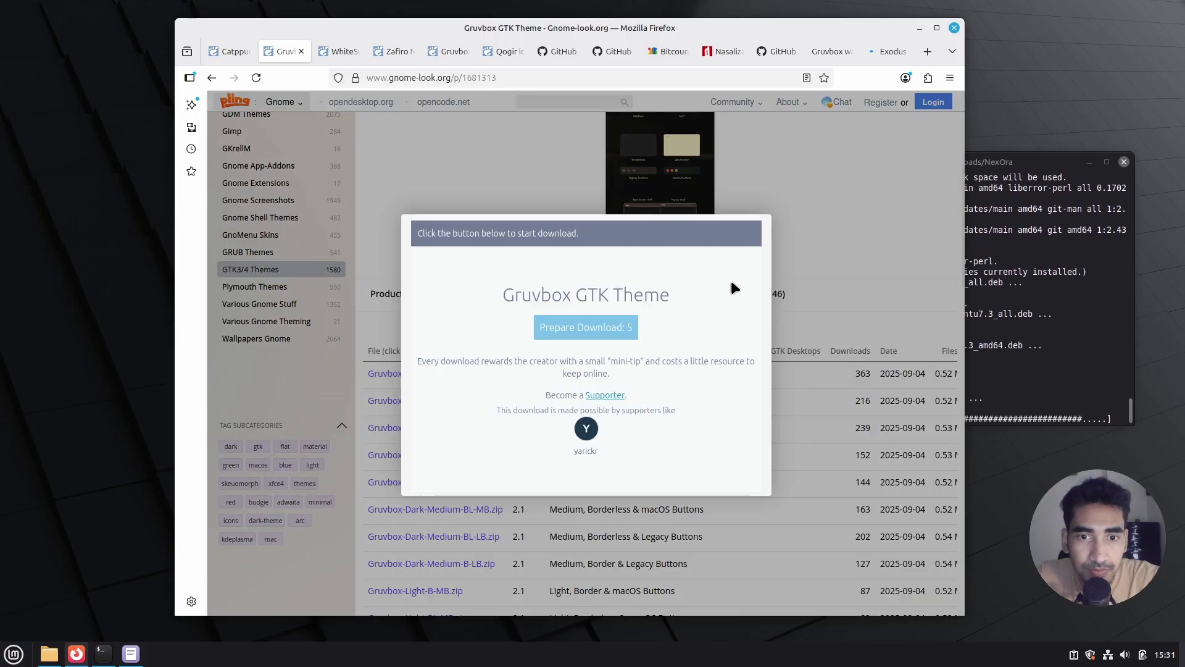
- Start the WhiteSur-Light.tar.xz download from the WhiteSur Gtk Theme's Files list
{"action": "left_click", "coordinate": [345, 53]}
{"action": "scroll", "coordinate": [398, 226], "scroll_direction": "down", "scroll_amount": 3}
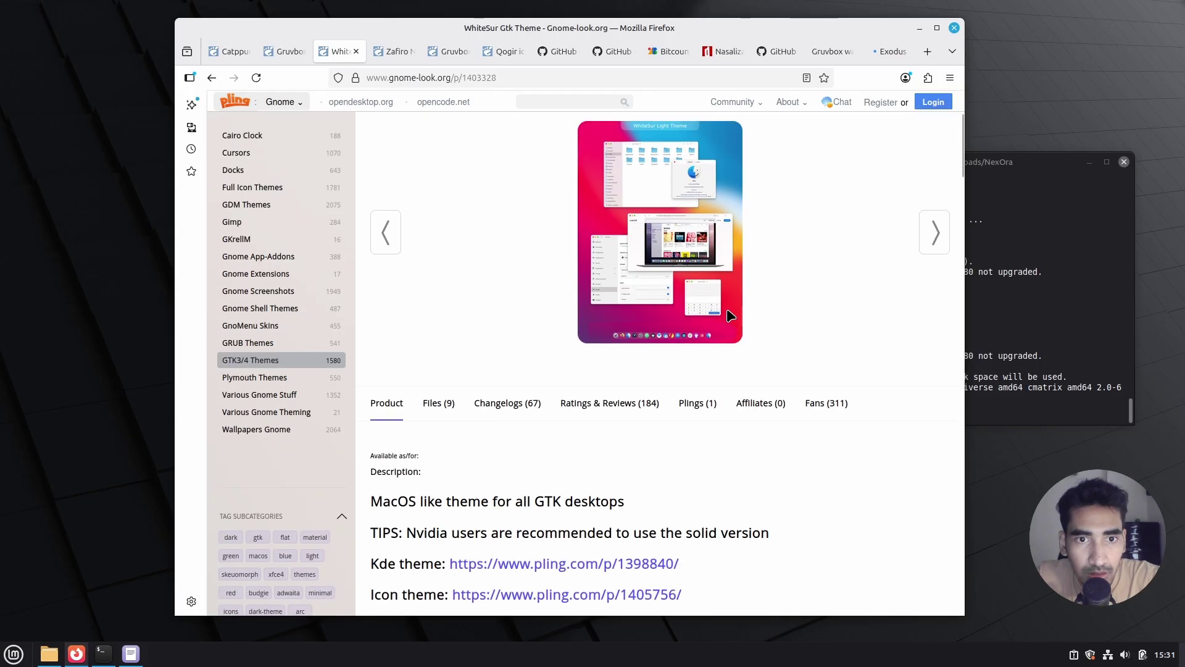
{"action": "left_click", "coordinate": [437, 398]}
{"action": "scroll", "coordinate": [810, 308], "scroll_direction": "down", "scroll_amount": 4}
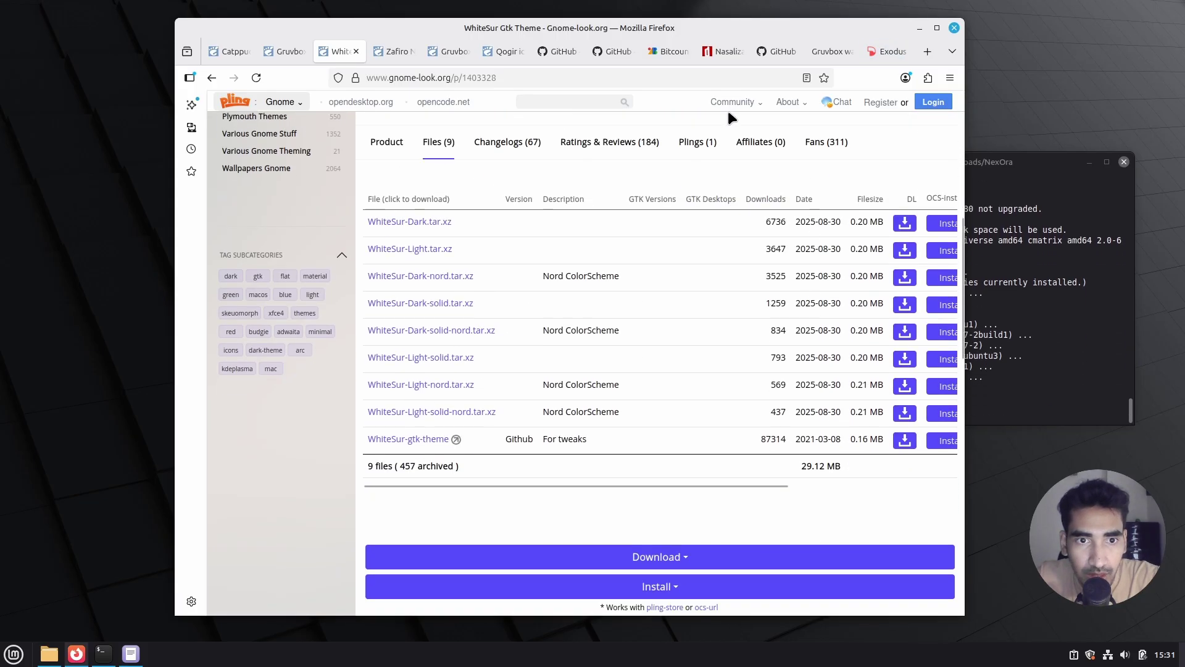
{"action": "scroll", "coordinate": [607, 250], "scroll_direction": "up", "scroll_amount": 1}
{"action": "scroll", "coordinate": [629, 250], "scroll_direction": "up", "scroll_amount": 3}
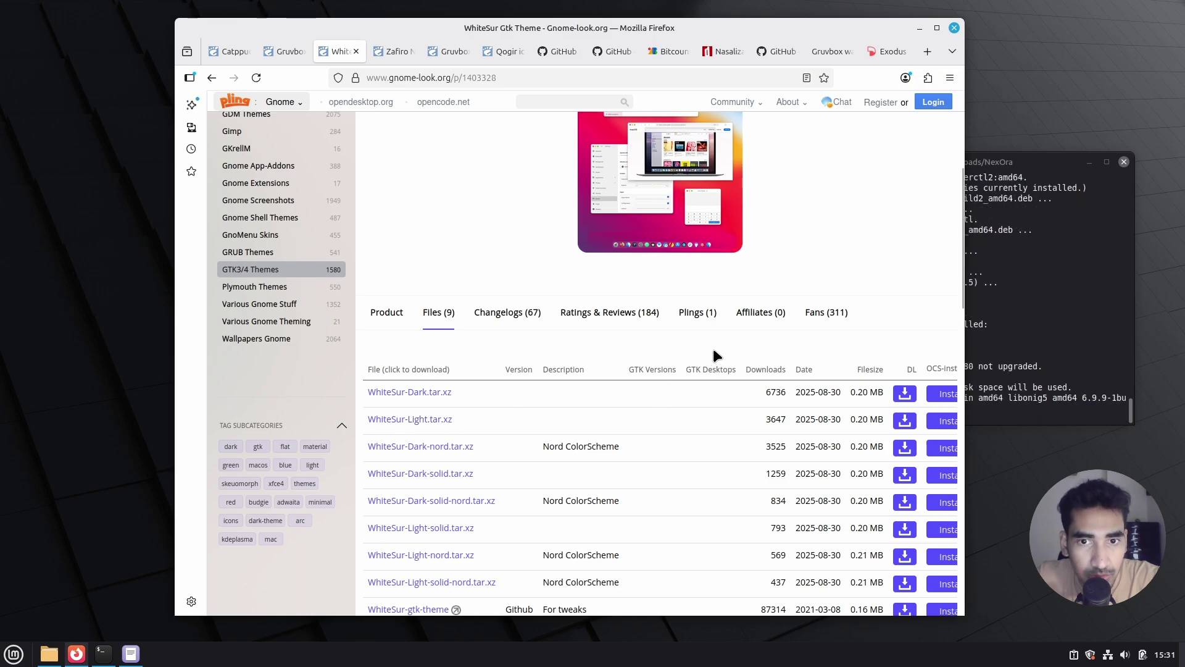
{"action": "left_click", "coordinate": [410, 419]}
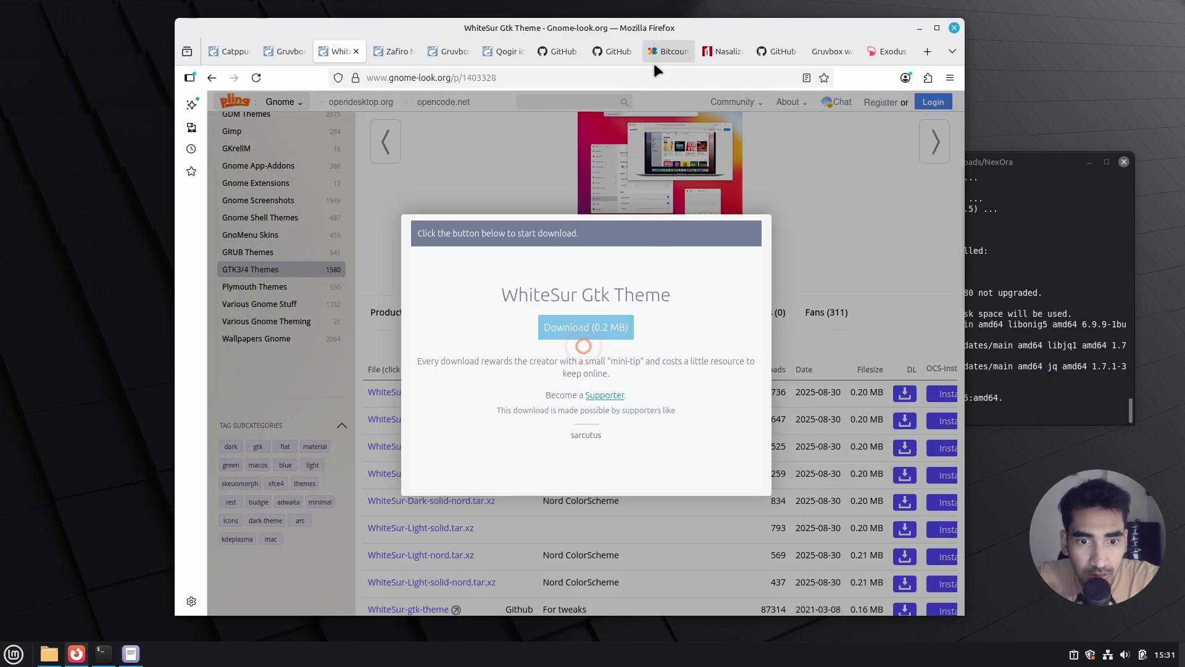
- Download the Zafiro-Nord-Black-Blue.tar.xz icon pack
{"action": "left_click", "coordinate": [390, 53]}
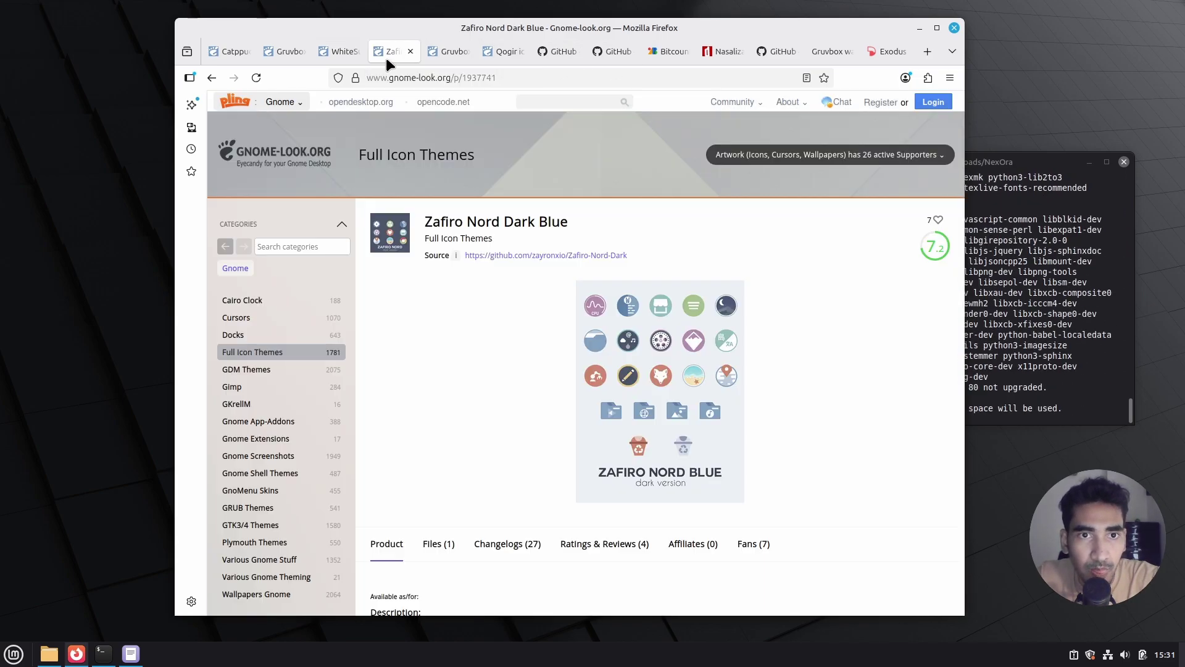
{"action": "scroll", "coordinate": [553, 395], "scroll_direction": "down", "scroll_amount": 2}
{"action": "left_click", "coordinate": [437, 461]}
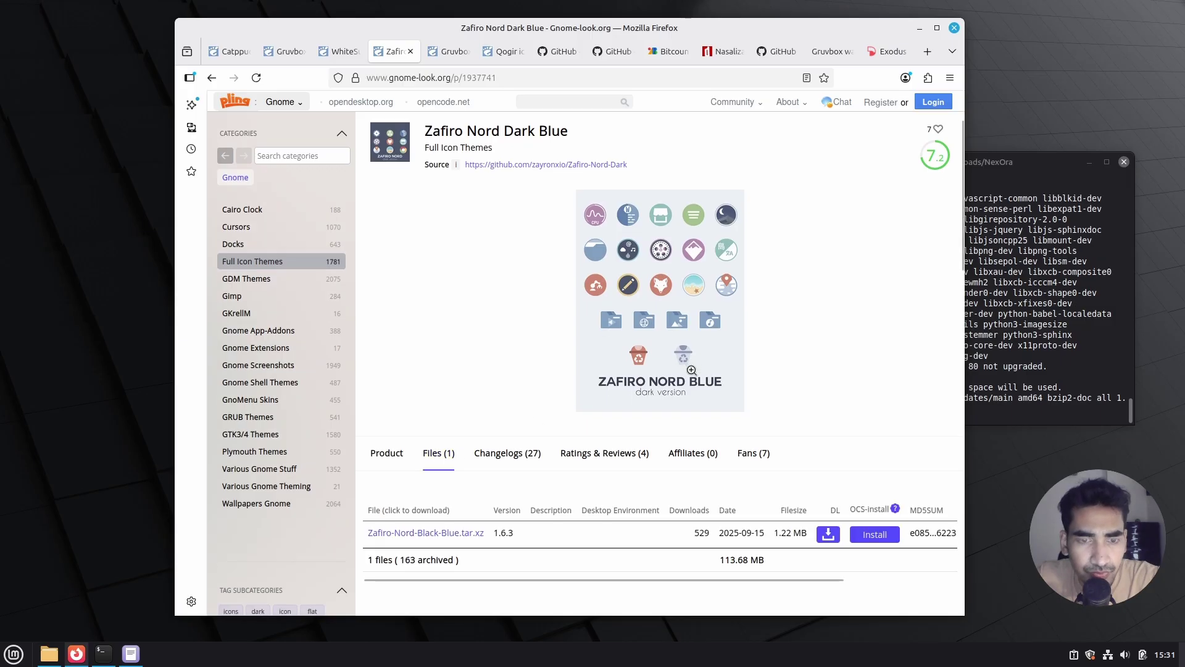
{"action": "scroll", "coordinate": [448, 419], "scroll_direction": "down", "scroll_amount": 4}
{"action": "left_click", "coordinate": [458, 370]}
- Download the gruvbox-plus-icon-pack archive from its Files list
{"action": "left_click", "coordinate": [456, 51]}
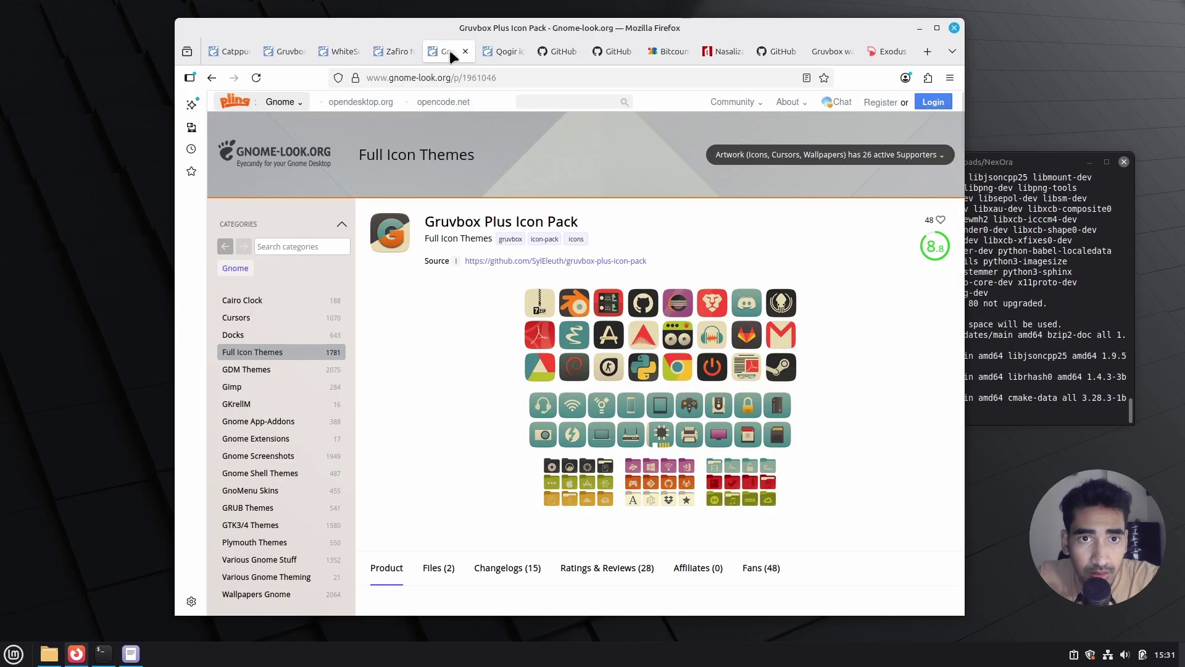
{"action": "scroll", "coordinate": [633, 379], "scroll_direction": "down", "scroll_amount": 4}
{"action": "left_click", "coordinate": [438, 398]}
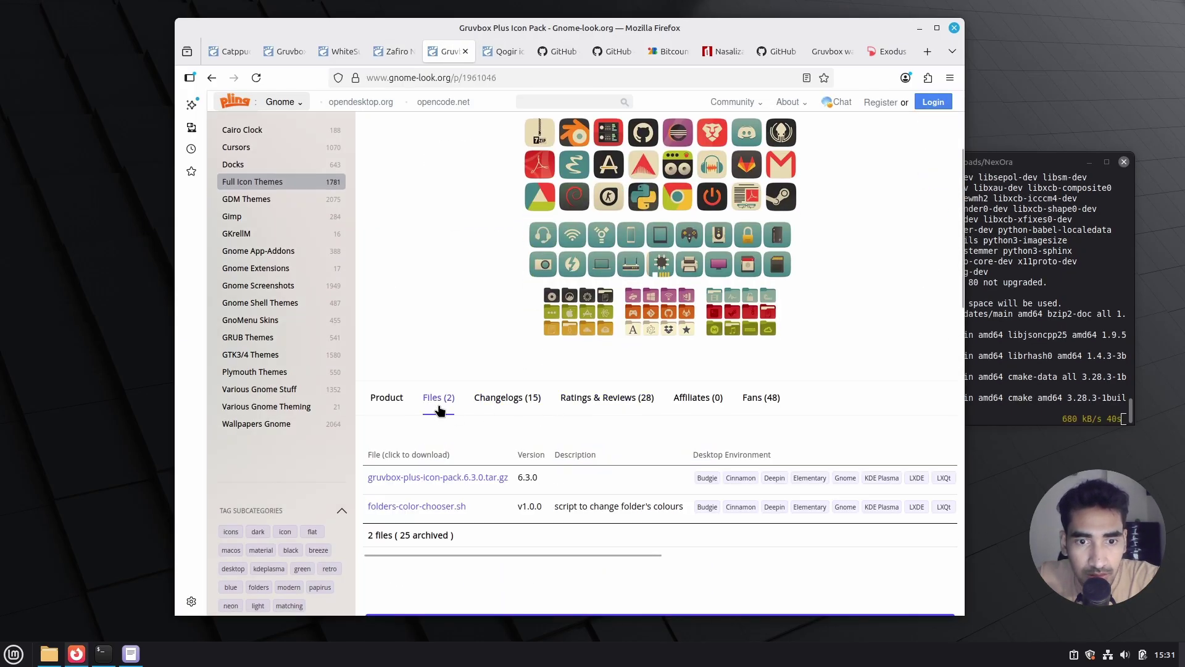
{"action": "left_click", "coordinate": [402, 479]}
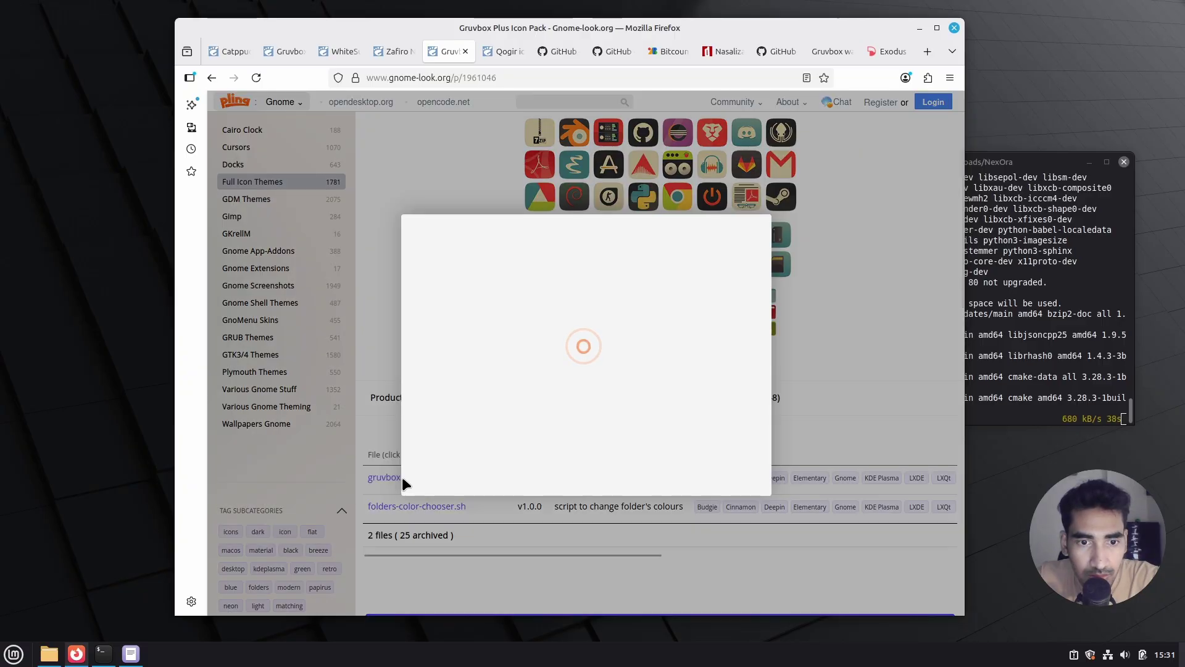
- Download the first Qogir icon theme file from its Files list
{"action": "left_click", "coordinate": [492, 51]}
{"action": "scroll", "coordinate": [549, 286], "scroll_direction": "down", "scroll_amount": 1}
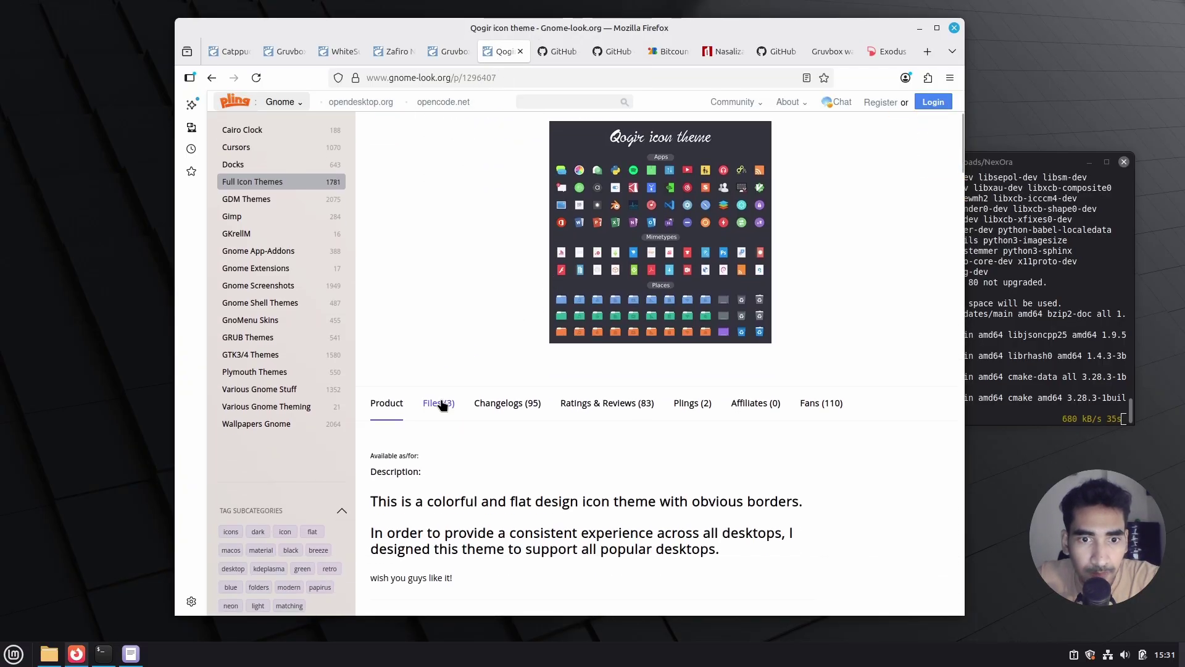
{"action": "left_click", "coordinate": [441, 404]}
{"action": "scroll", "coordinate": [468, 368], "scroll_direction": "down", "scroll_amount": 3}
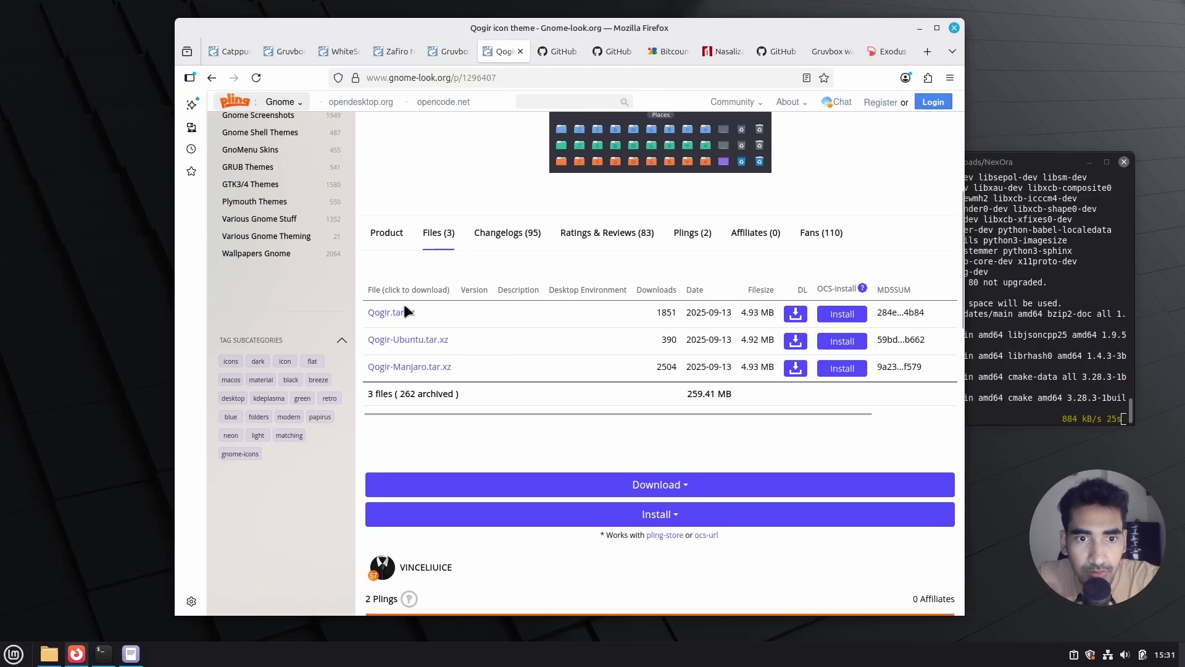
{"action": "left_click", "coordinate": [405, 312]}
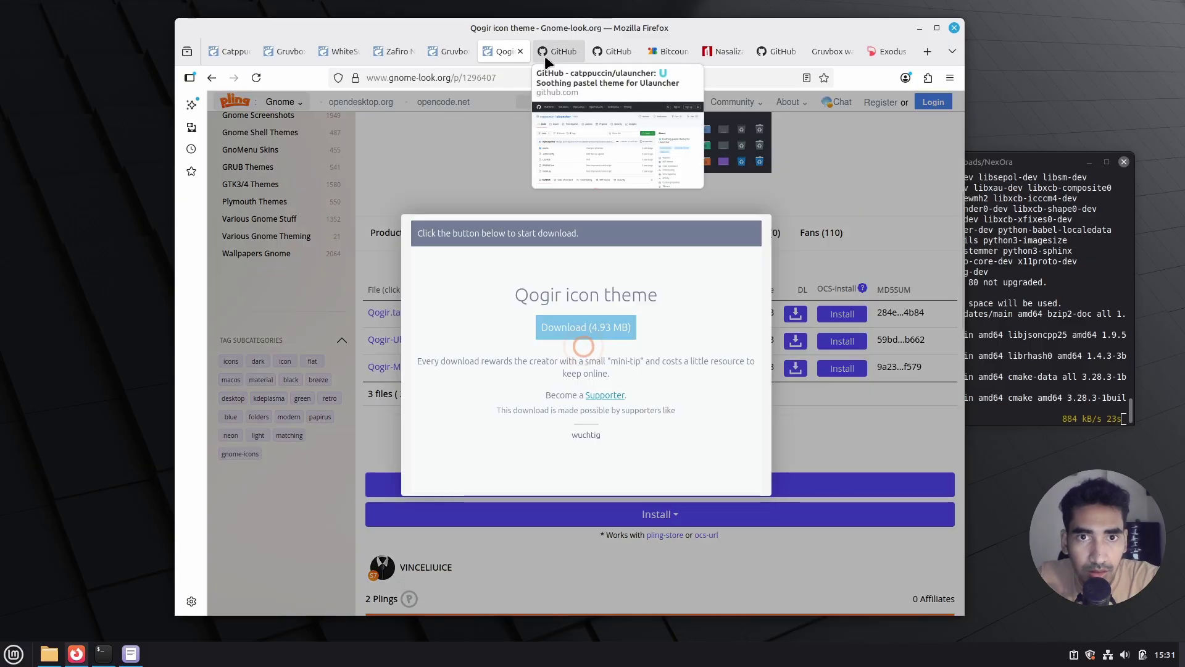
{"action": "left_click", "coordinate": [546, 55]}
- Download the catppuccin and gruvbox ulauncher theme repositories as ZIPs
{"action": "left_click", "coordinate": [714, 228]}
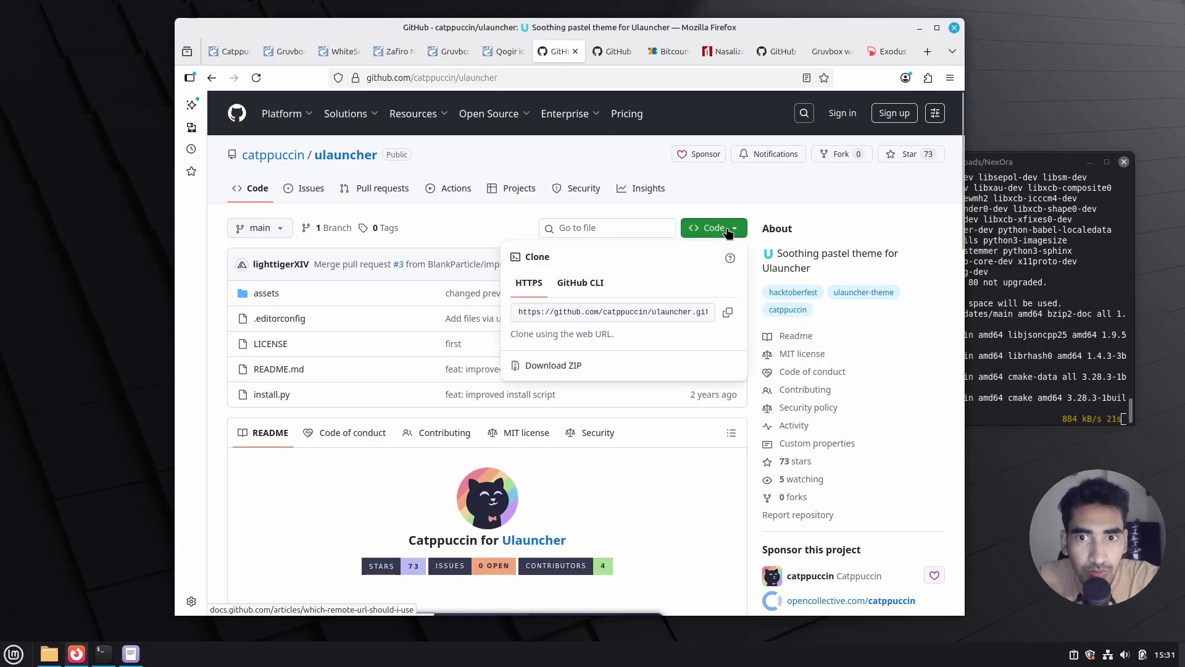
{"action": "left_click", "coordinate": [603, 365]}
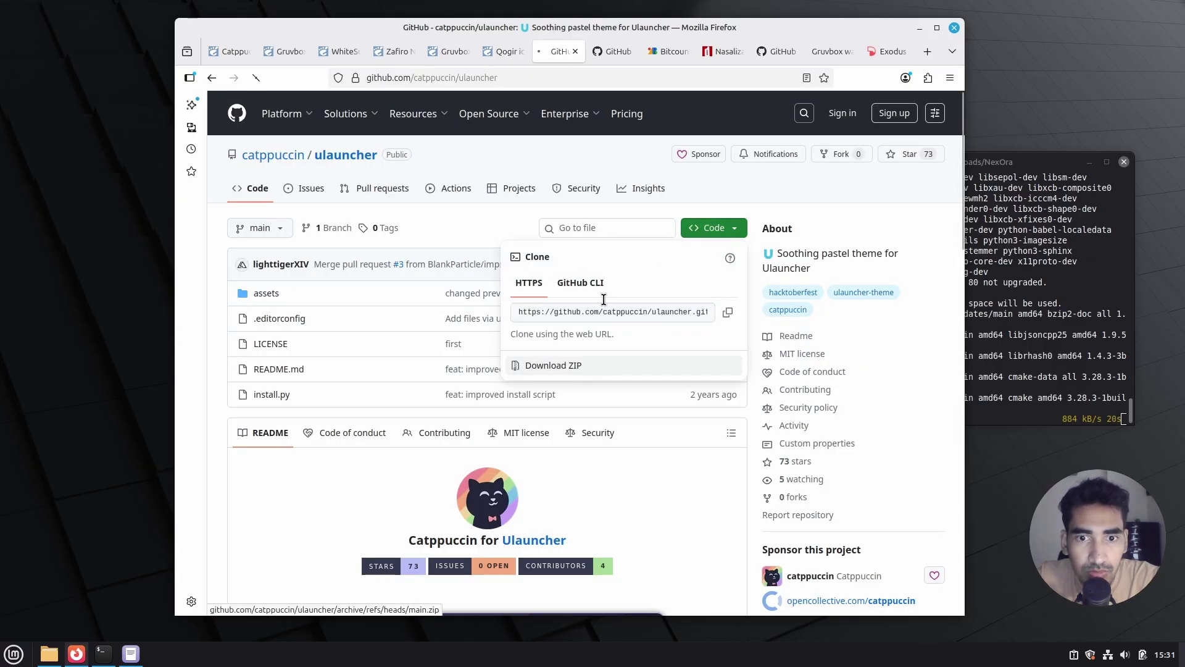
{"action": "left_click", "coordinate": [613, 54]}
{"action": "left_click", "coordinate": [714, 228]}
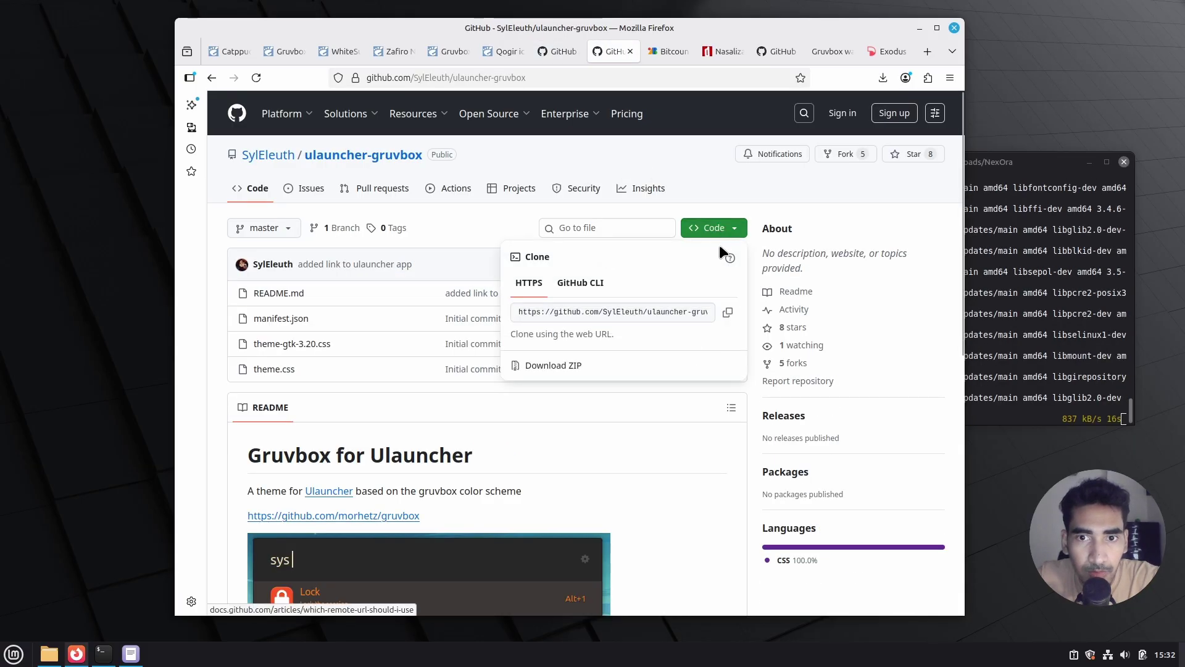
{"action": "left_click", "coordinate": [580, 366]}
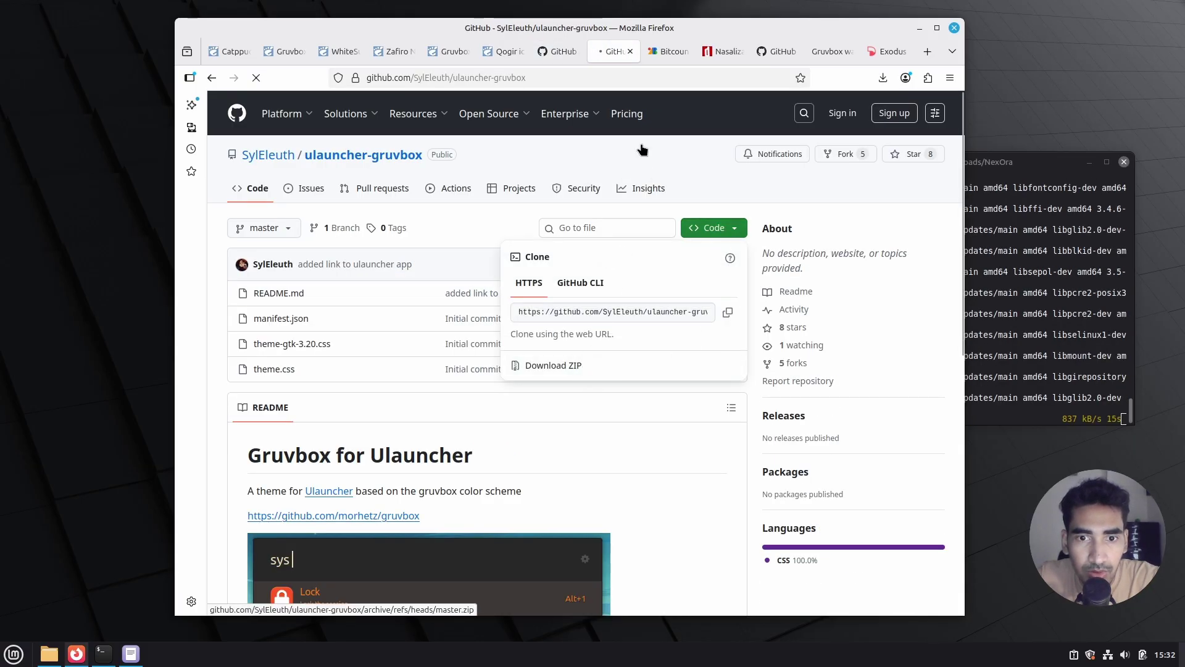
- Download the Bitcount Single Ink and Nasalization fonts
{"action": "left_click", "coordinate": [660, 53]}
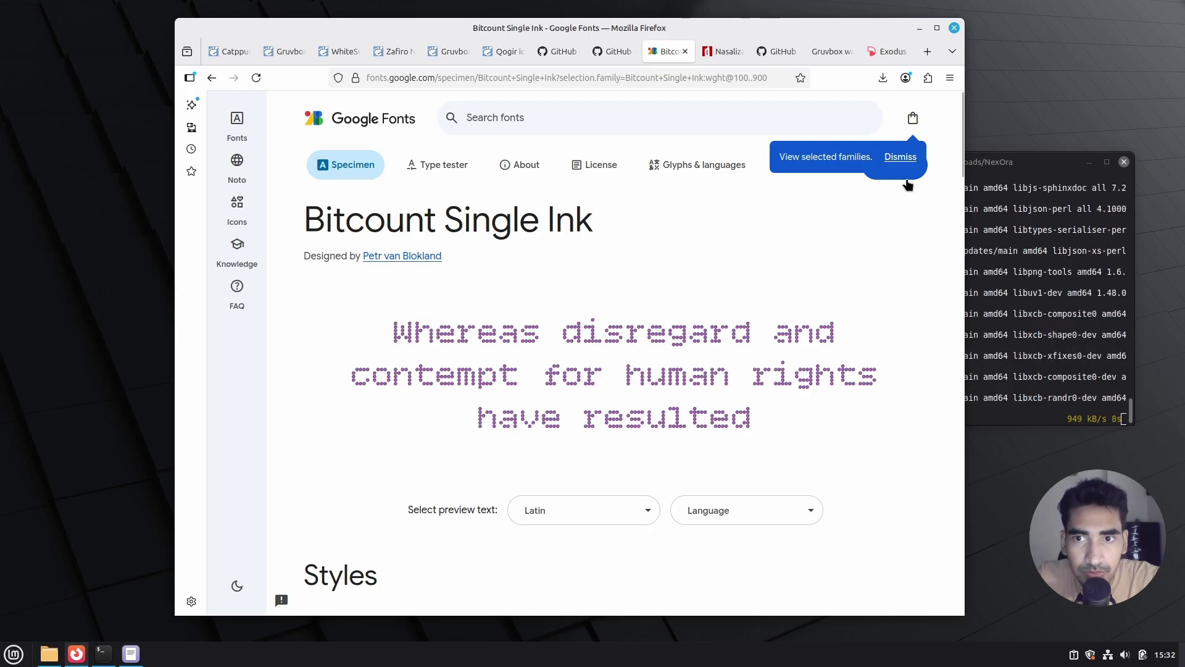
{"action": "left_click", "coordinate": [900, 156]}
{"action": "left_click", "coordinate": [896, 164]}
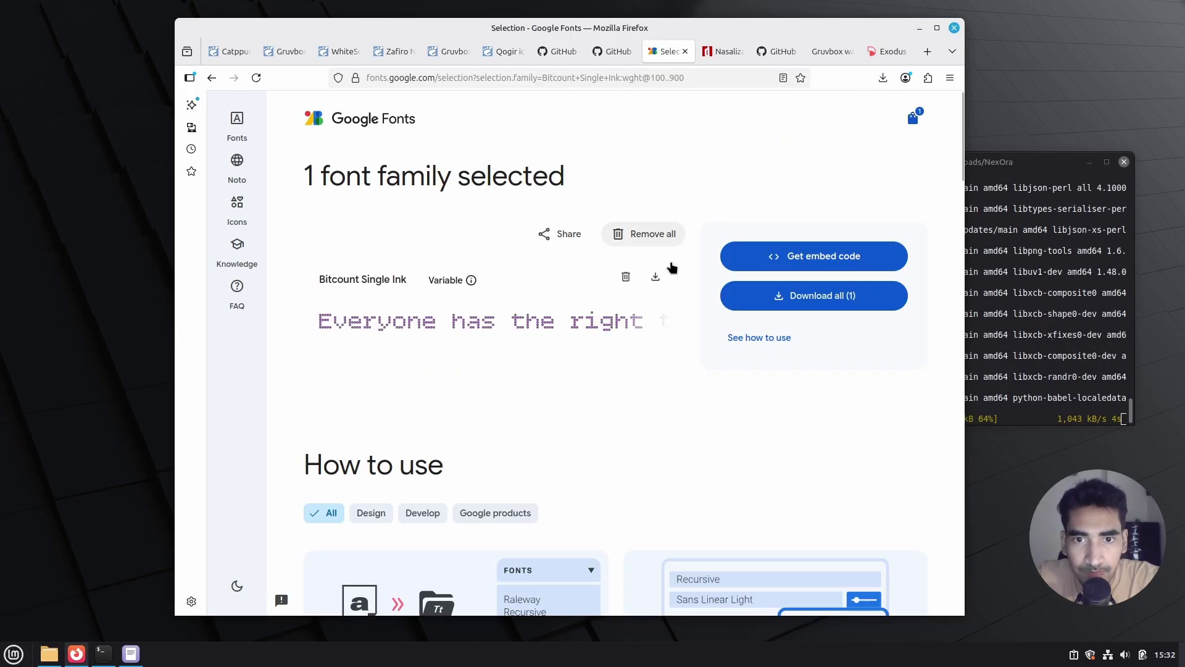
{"action": "left_click", "coordinate": [655, 276]}
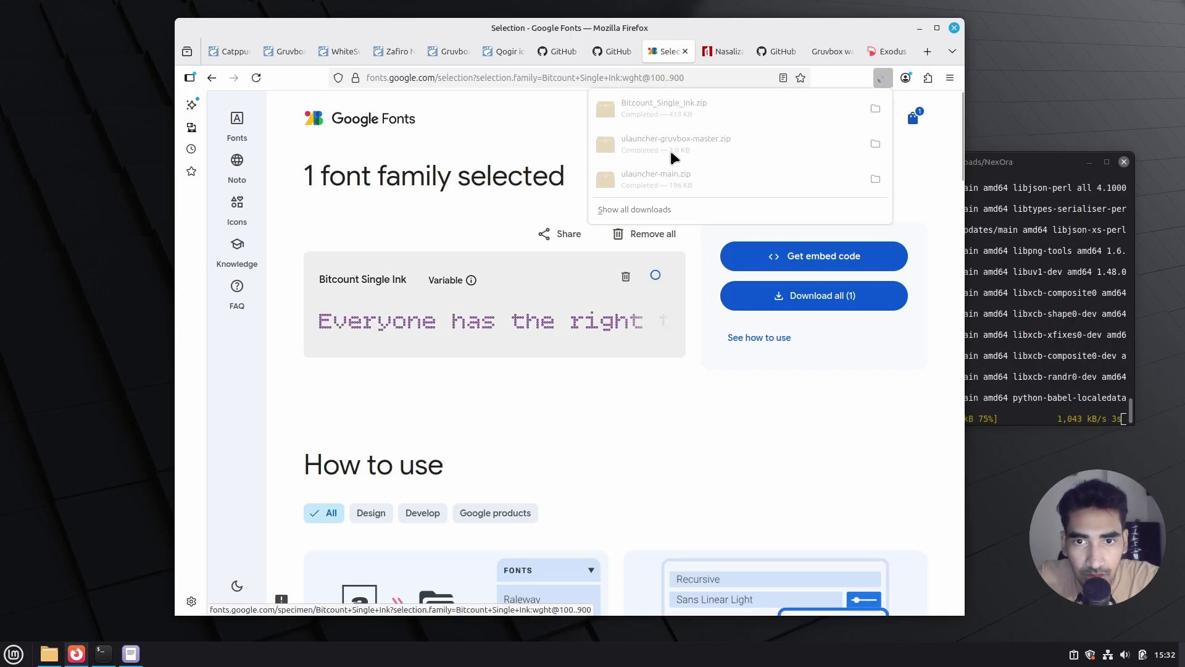
{"action": "left_click", "coordinate": [724, 50]}
{"action": "left_click", "coordinate": [923, 316]}
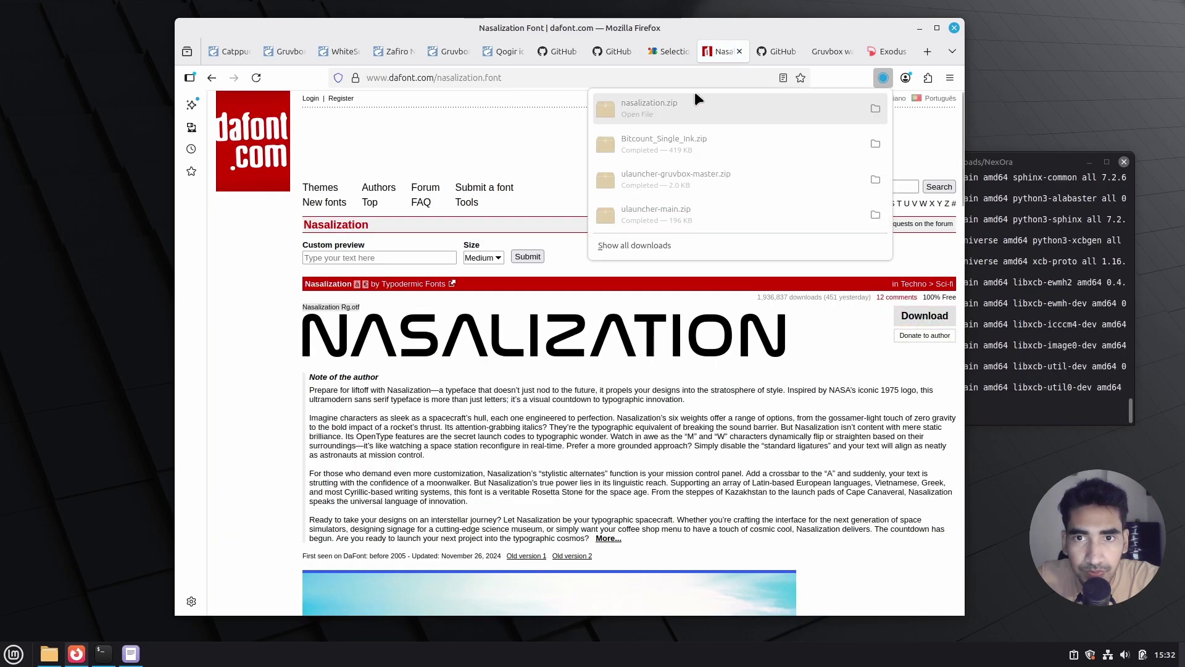
- Download the Studio Ghibli Nord Wallpapers repository as a ZIP
{"action": "left_click", "coordinate": [777, 50]}
{"action": "left_click", "coordinate": [716, 230]}
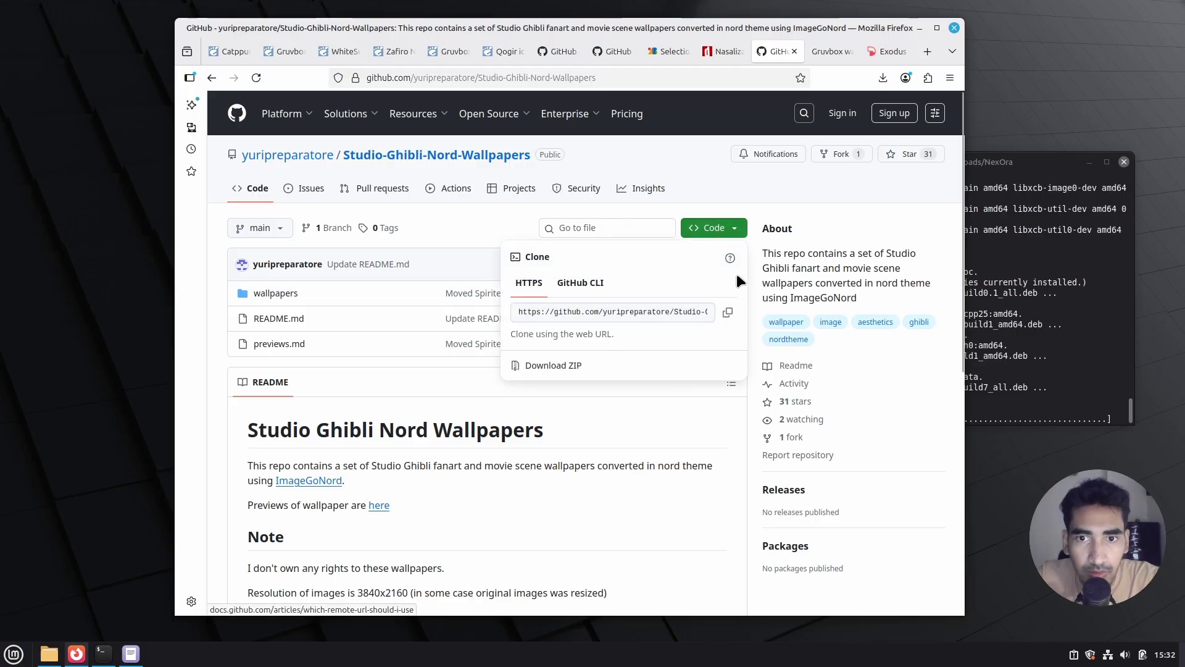
{"action": "left_click", "coordinate": [584, 365]}
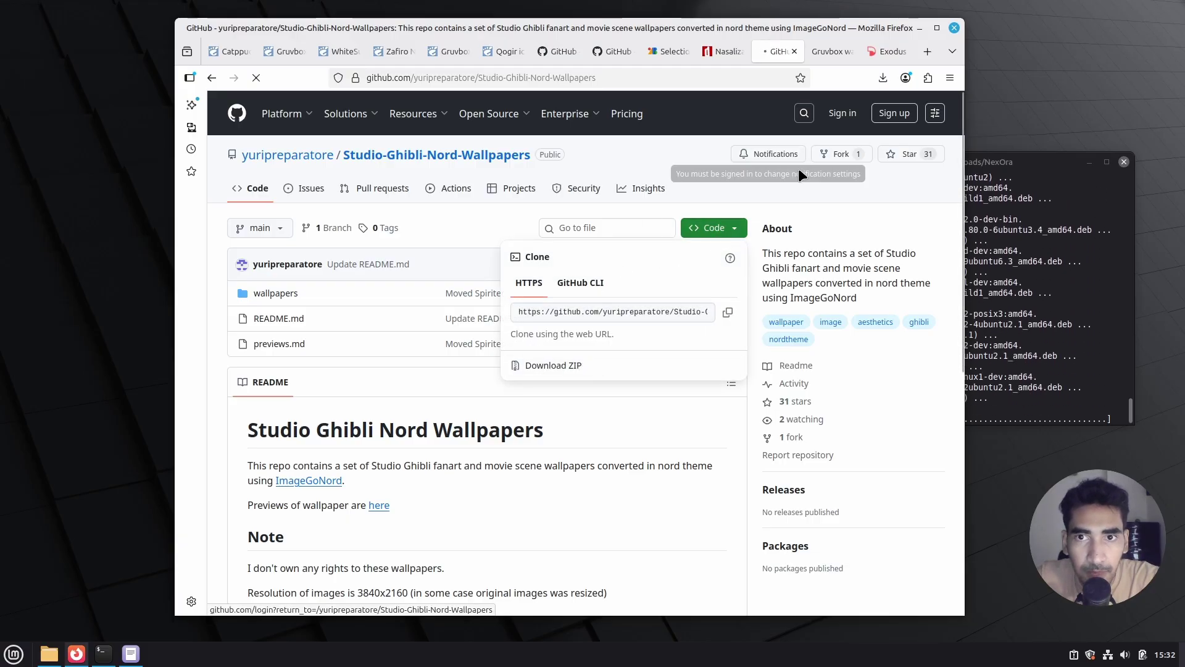
{"action": "left_click", "coordinate": [826, 51]}
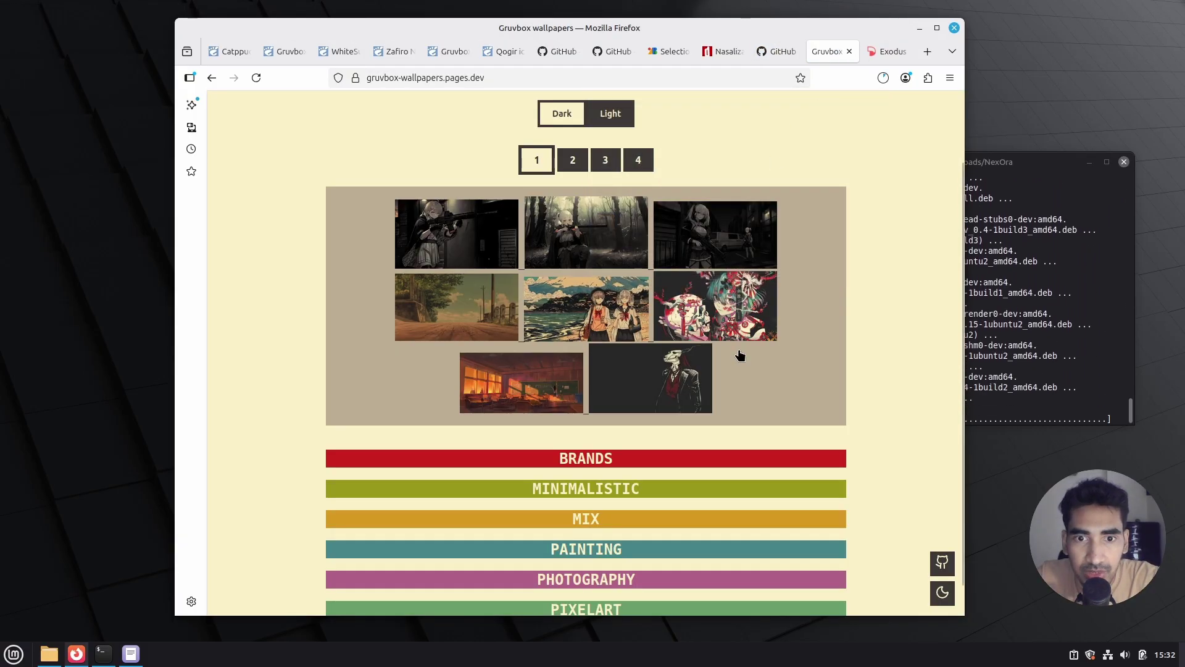
- Expand the BRANDS, MINIMALISTIC, MIX and PIXELART wallpaper galleries
{"action": "scroll", "coordinate": [859, 321], "scroll_direction": "up", "scroll_amount": 3}
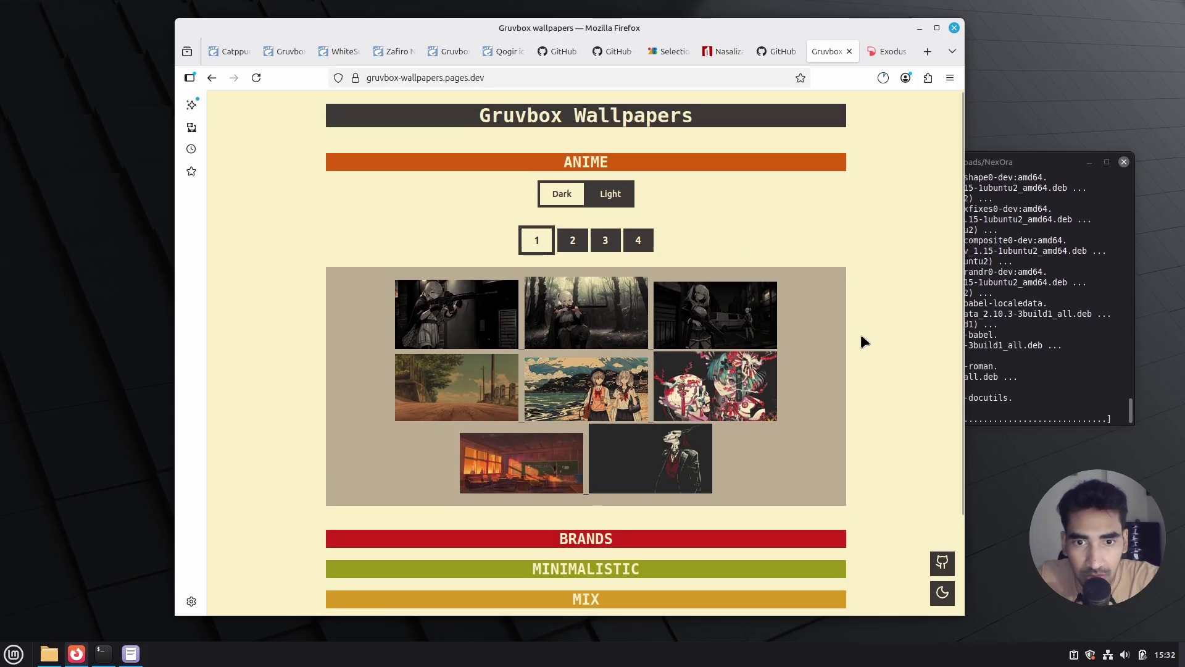
{"action": "scroll", "coordinate": [854, 327], "scroll_direction": "down", "scroll_amount": 2}
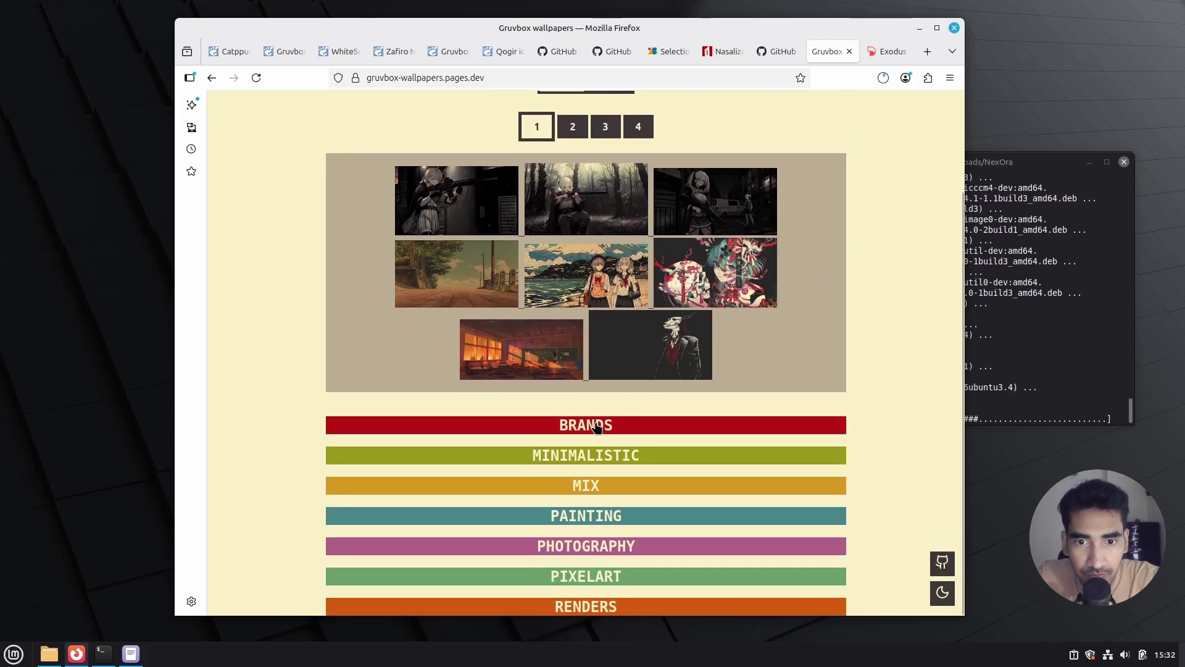
{"action": "left_click", "coordinate": [594, 424]}
{"action": "scroll", "coordinate": [857, 305], "scroll_direction": "down", "scroll_amount": 2}
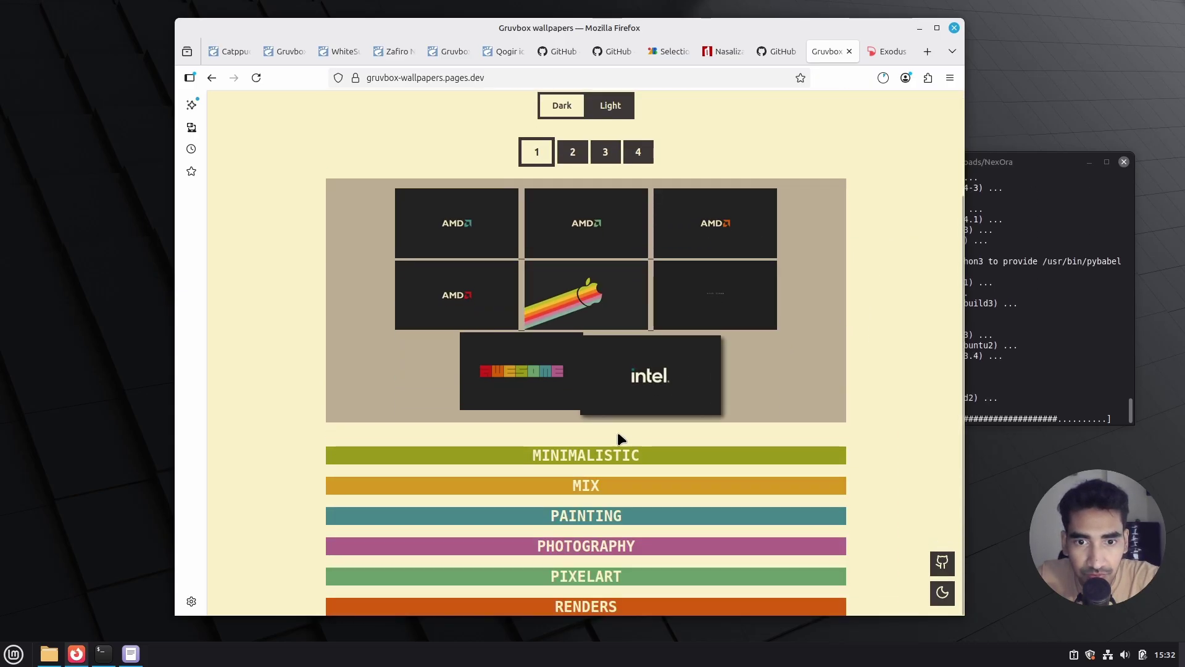
{"action": "left_click", "coordinate": [620, 455]}
{"action": "scroll", "coordinate": [895, 296], "scroll_direction": "down", "scroll_amount": 2}
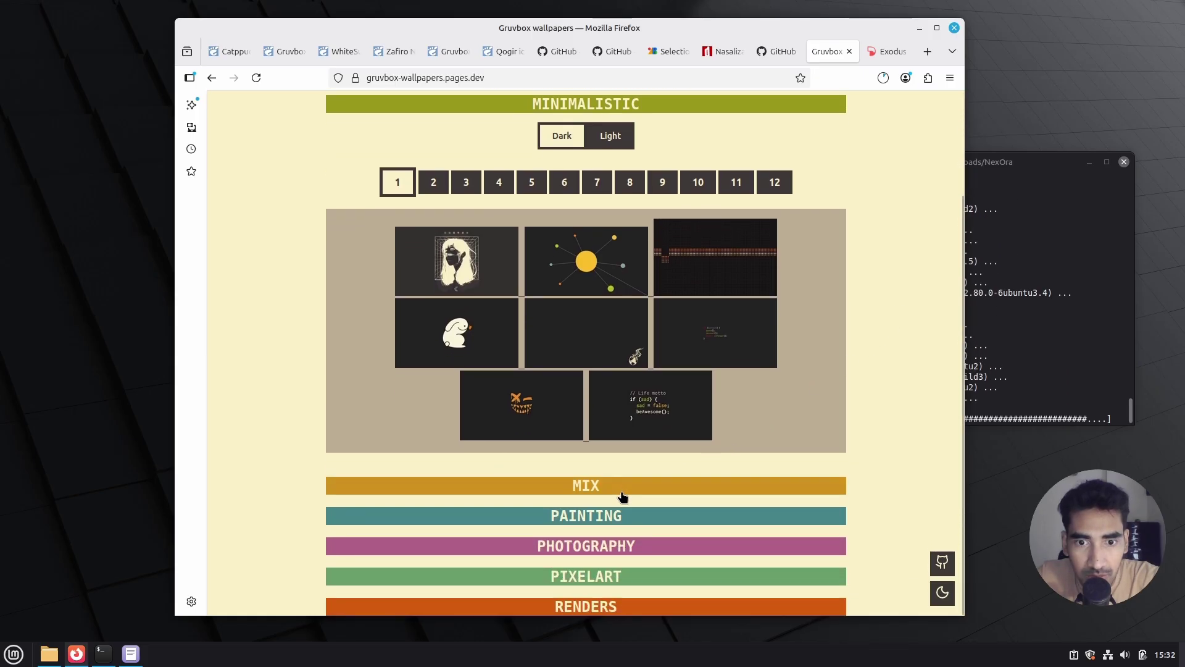
{"action": "left_click", "coordinate": [622, 485]}
{"action": "left_click", "coordinate": [833, 502]}
{"action": "scroll", "coordinate": [883, 325], "scroll_direction": "down", "scroll_amount": 3}
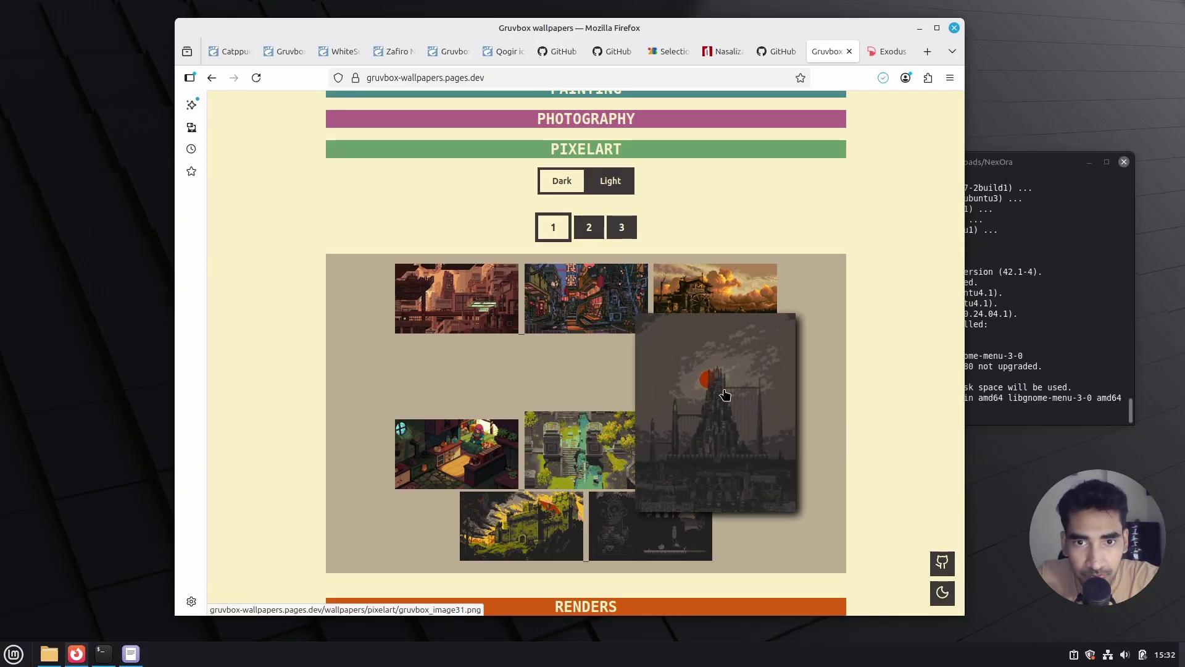
- Save the pixel-art castle wallpaper gruvbox_image31.png to Downloads and close its tab
{"action": "left_click", "coordinate": [726, 394]}
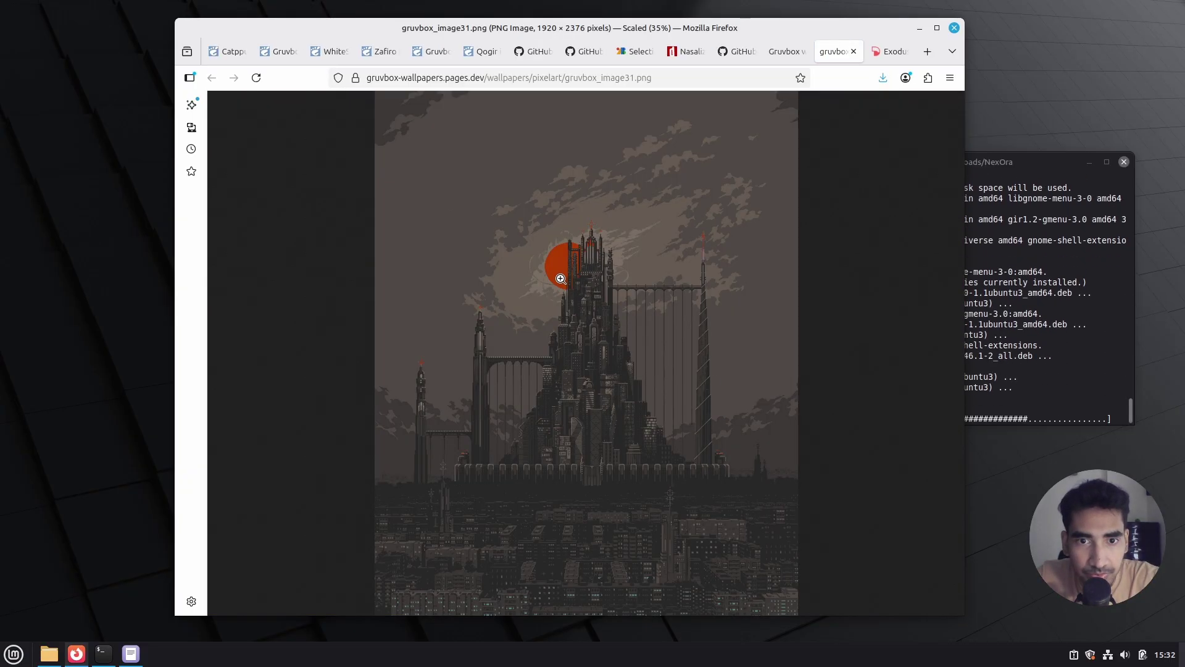
{"action": "left_click", "coordinate": [561, 279]}
{"action": "right_click", "coordinate": [561, 279]}
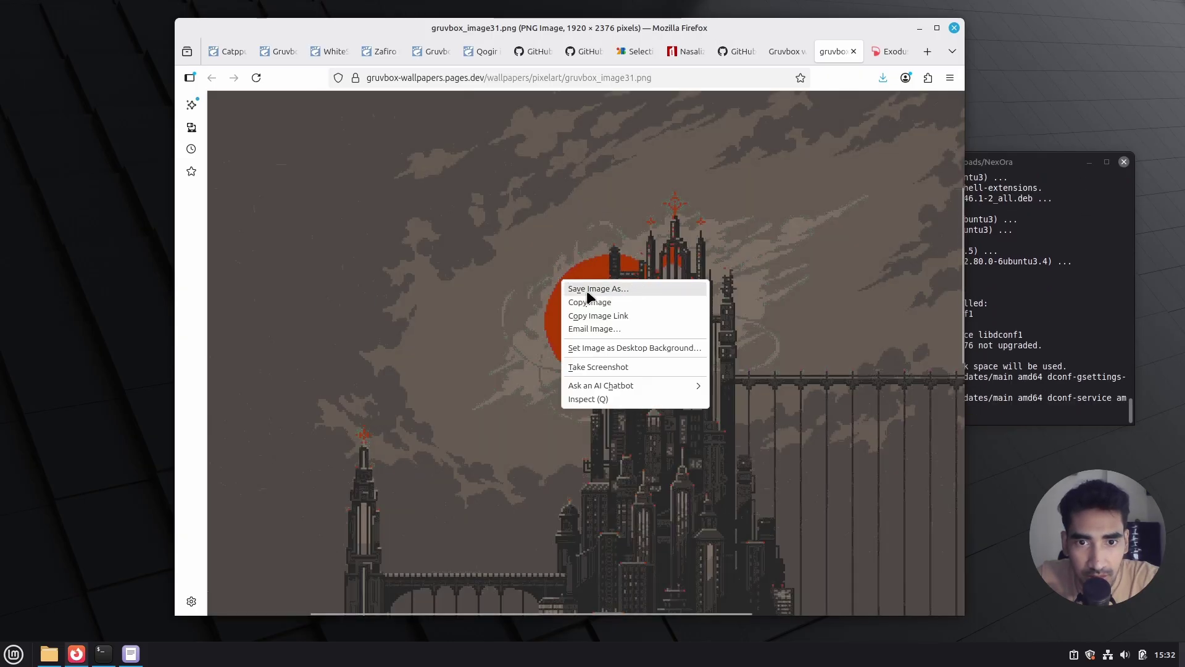
{"action": "left_click", "coordinate": [586, 290]}
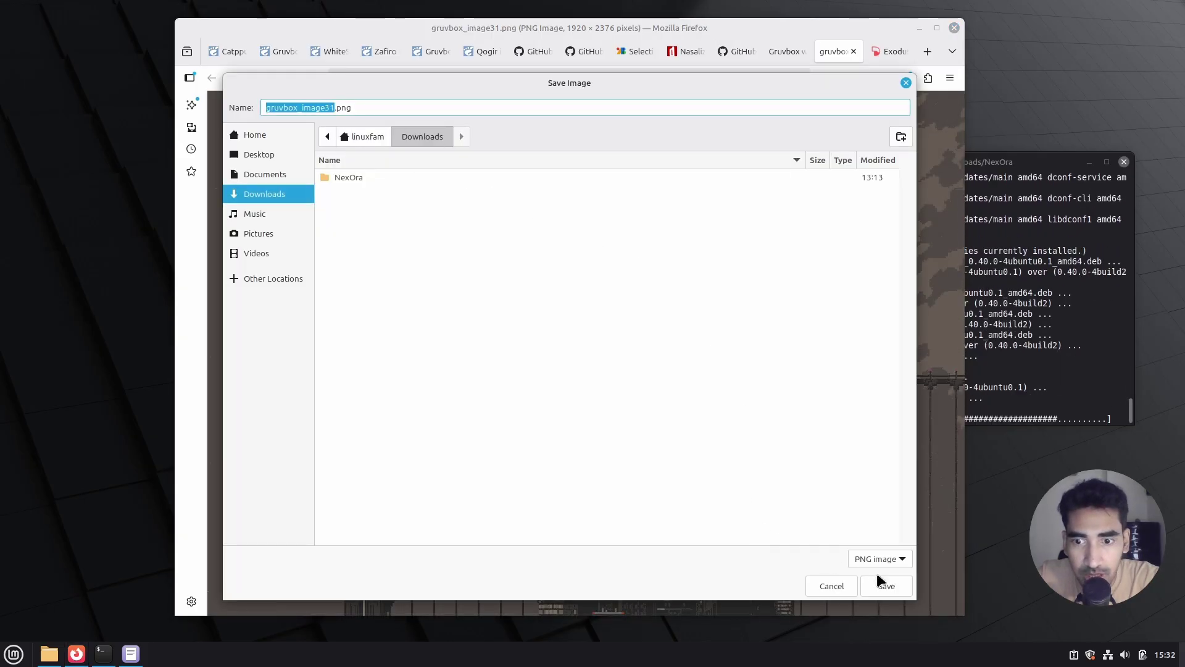
{"action": "left_click", "coordinate": [894, 588]}
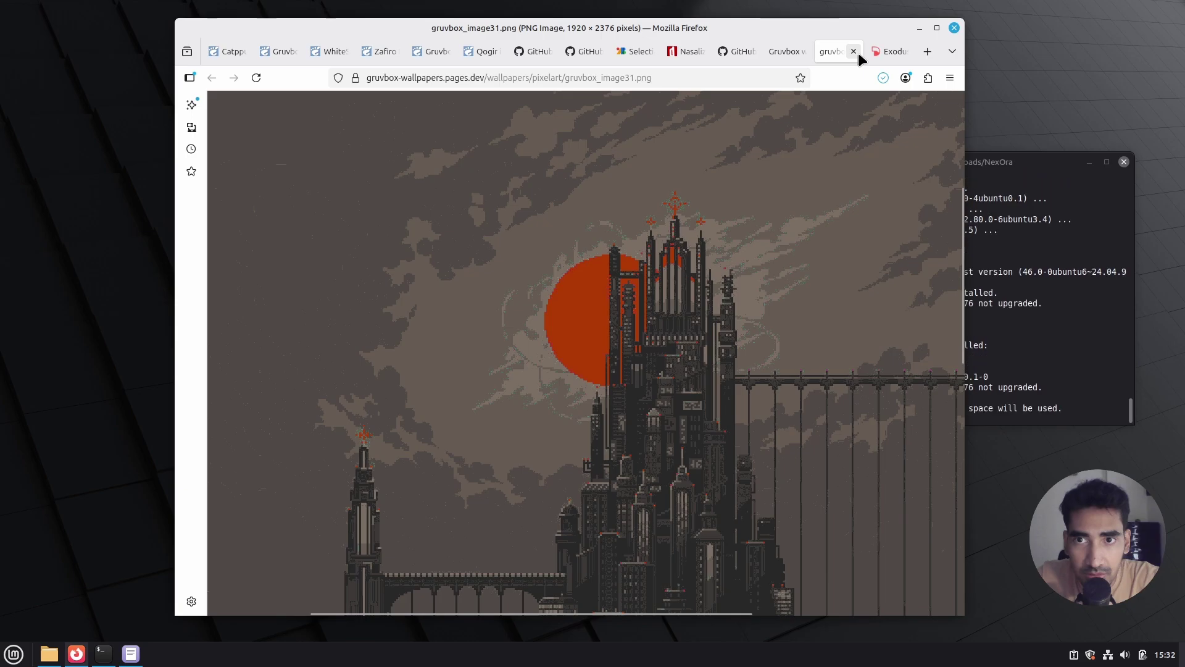
{"action": "left_click", "coordinate": [858, 53]}
- Accept all cookies on Dynamic Wallpaper Club and download the Exodus wallpaper
{"action": "left_click", "coordinate": [830, 48]}
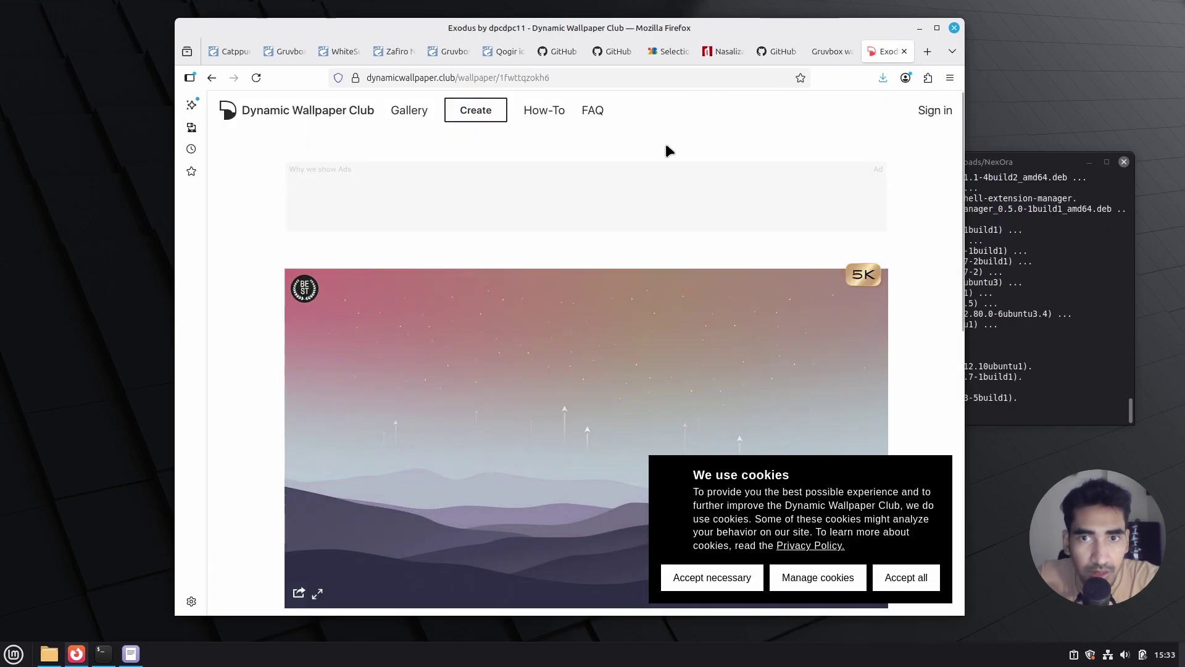
{"action": "scroll", "coordinate": [537, 324], "scroll_direction": "down", "scroll_amount": 4}
{"action": "scroll", "coordinate": [457, 372], "scroll_direction": "down", "scroll_amount": 5}
{"action": "scroll", "coordinate": [457, 372], "scroll_direction": "up", "scroll_amount": 5}
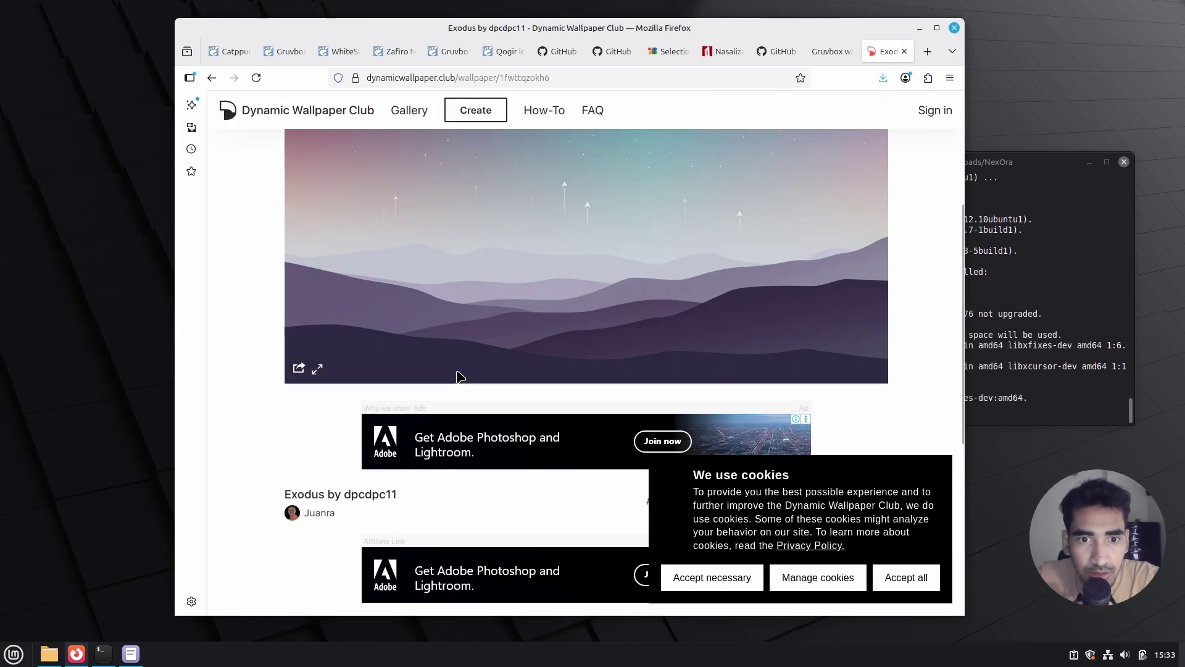
{"action": "scroll", "coordinate": [780, 226], "scroll_direction": "up", "scroll_amount": 3}
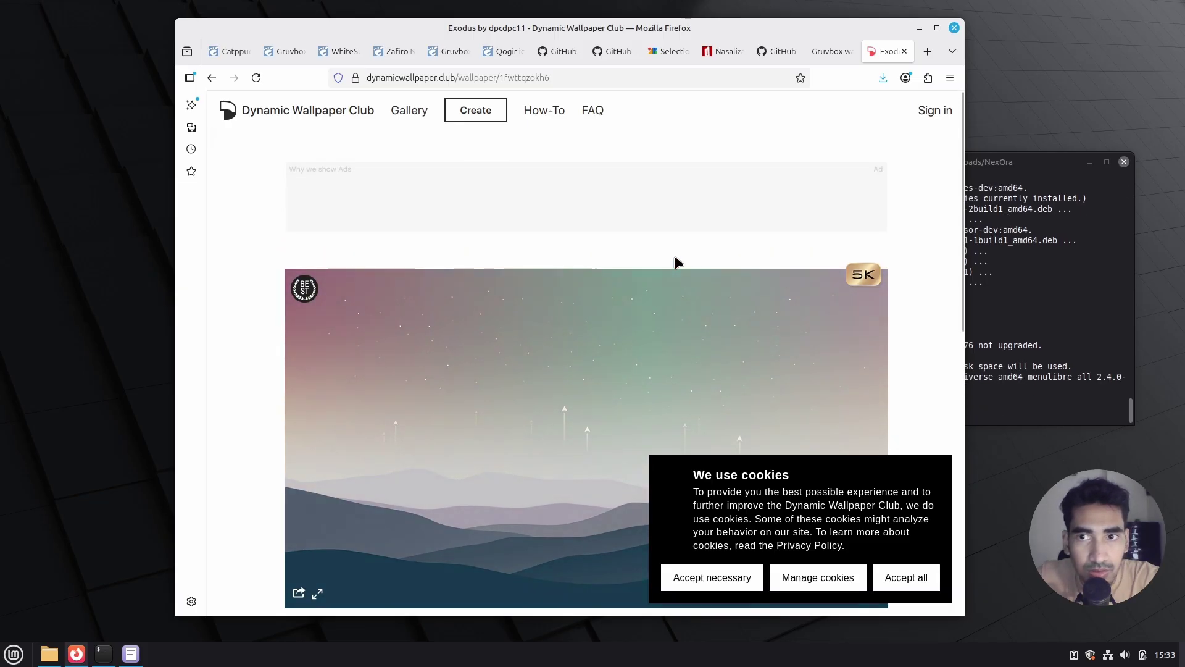
{"action": "left_click", "coordinate": [904, 578]}
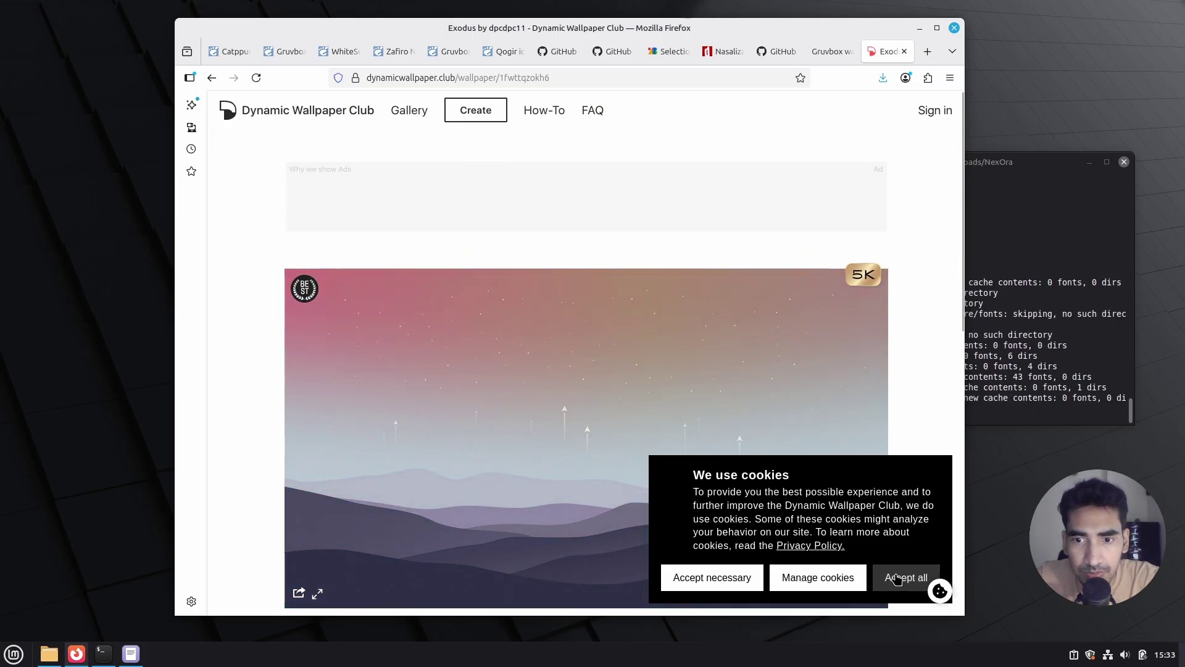
{"action": "scroll", "coordinate": [923, 247], "scroll_direction": "down", "scroll_amount": 4}
{"action": "scroll", "coordinate": [929, 220], "scroll_direction": "down", "scroll_amount": 5}
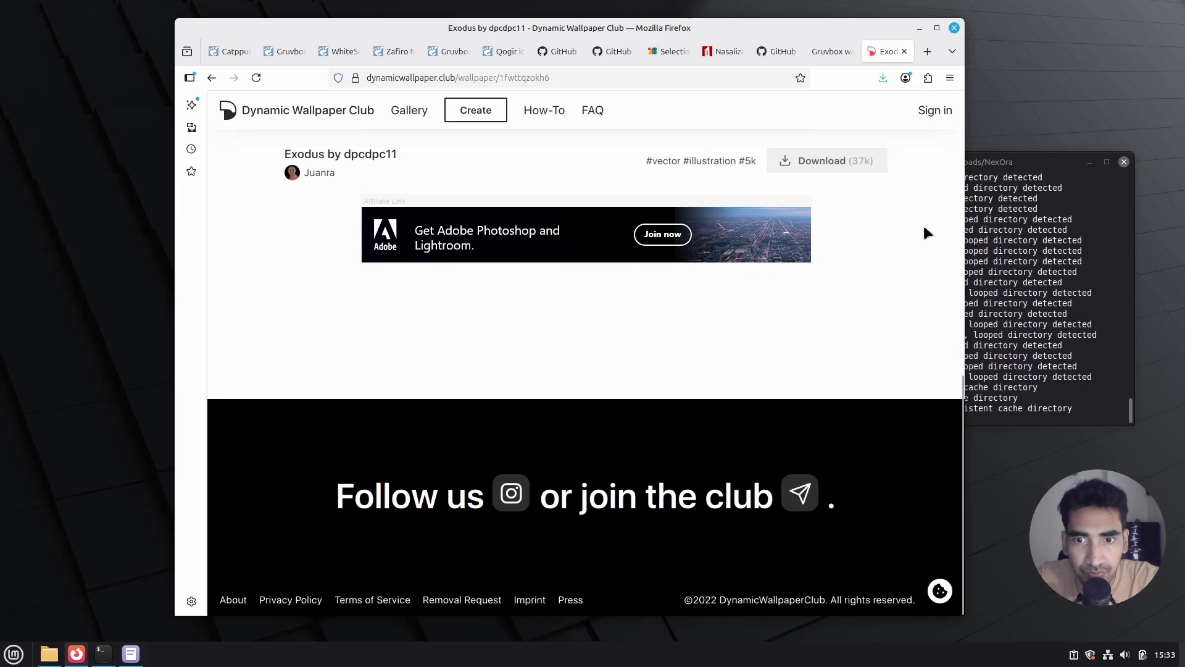
{"action": "scroll", "coordinate": [924, 232], "scroll_direction": "up", "scroll_amount": 4}
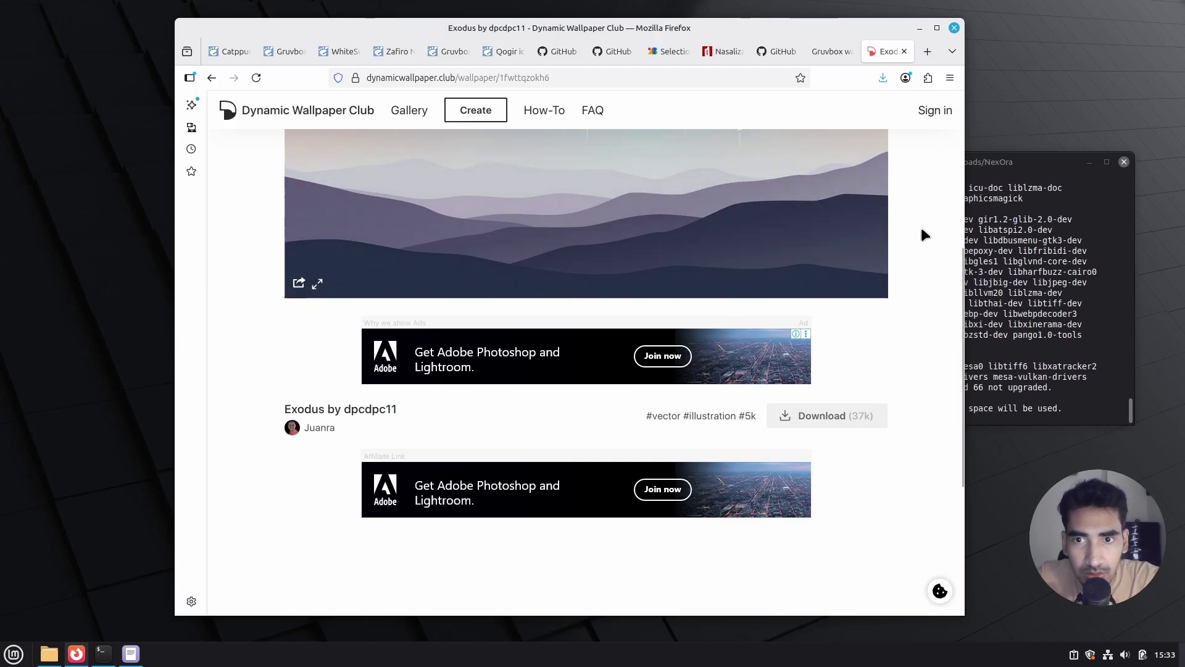
{"action": "left_click", "coordinate": [831, 423]}
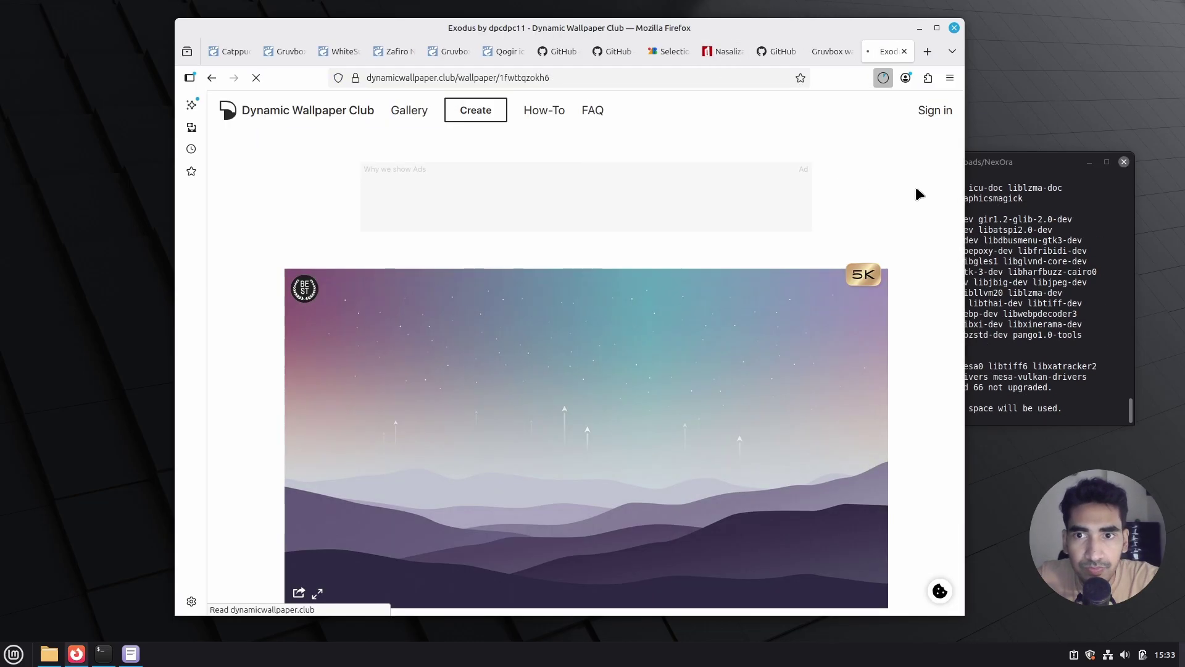
- Answer y in the terminal to continue the package installation
{"action": "left_click", "coordinate": [1092, 390]}
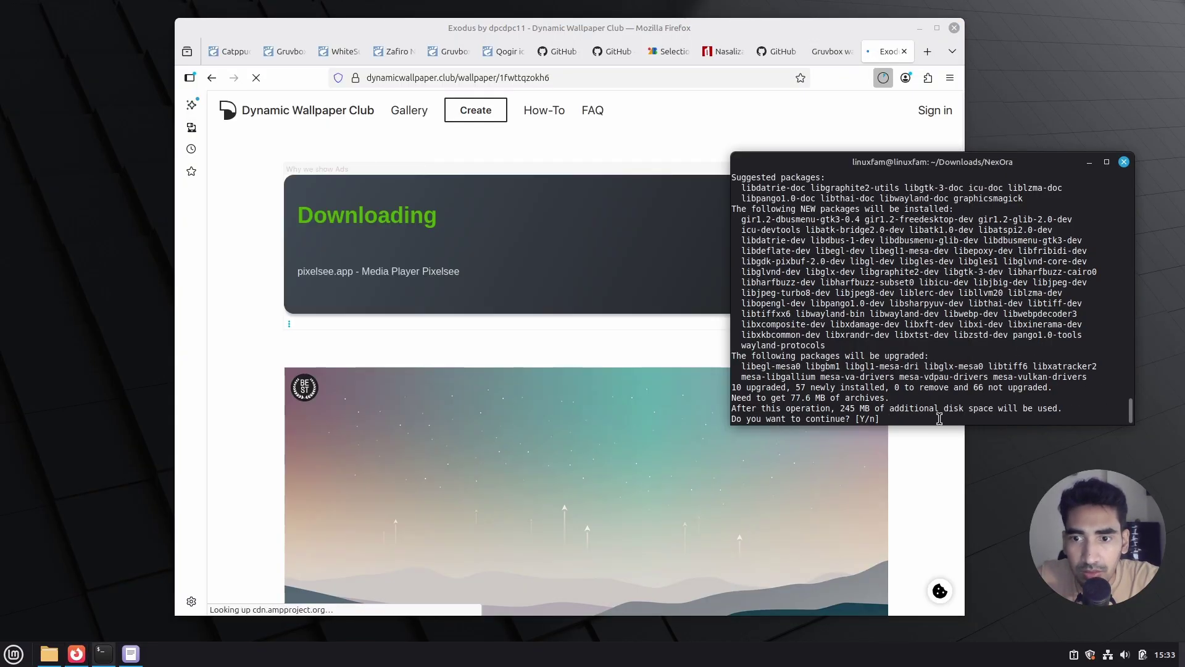
{"action": "type", "text": "y"}
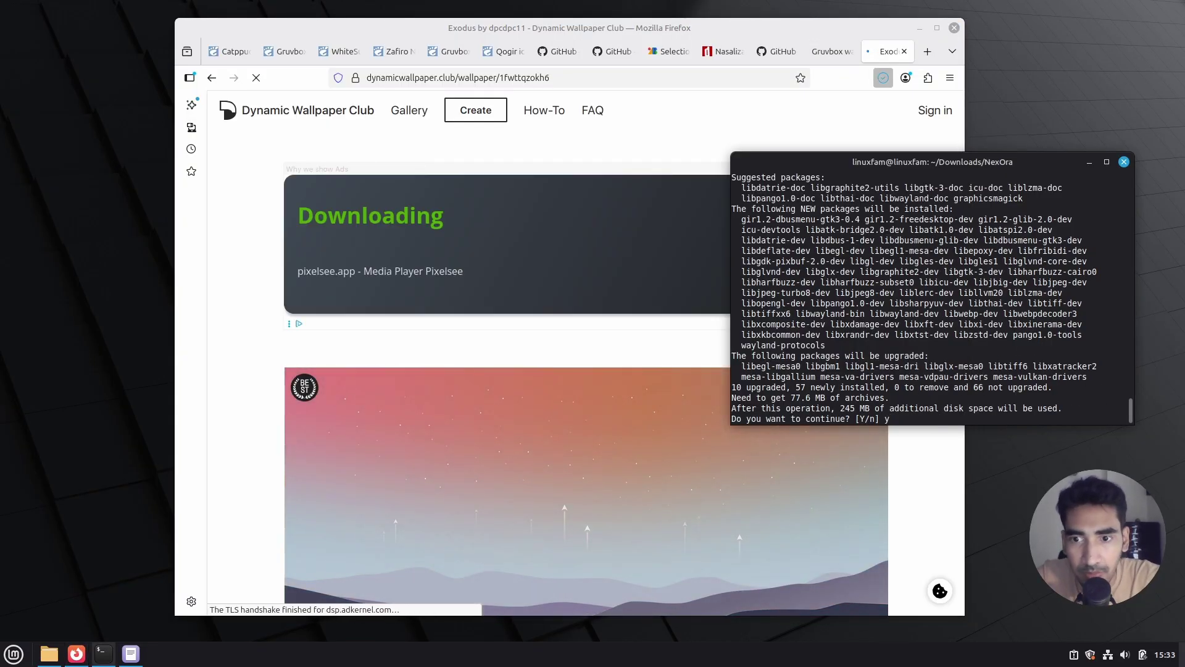
{"action": "key", "text": "Return"}
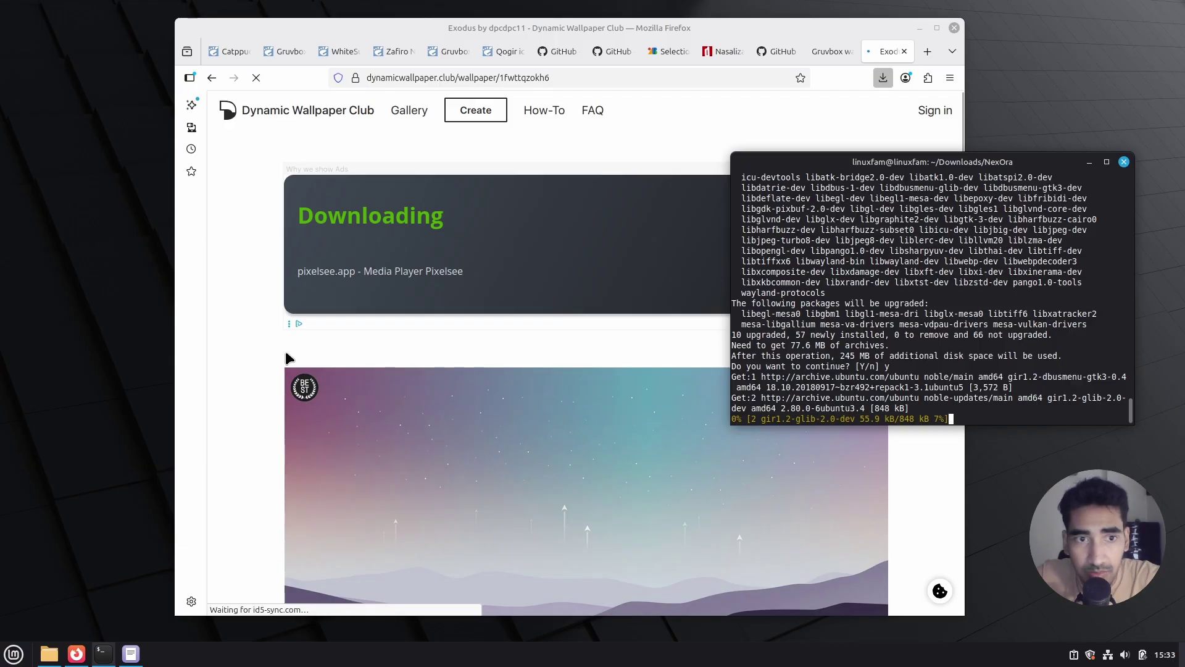
{"action": "left_click", "coordinate": [239, 311]}
- Start downloads of the Catppuccin, Gruvbox and WhiteSur GTK themes from their Gnome-look pages
{"action": "left_click", "coordinate": [220, 50]}
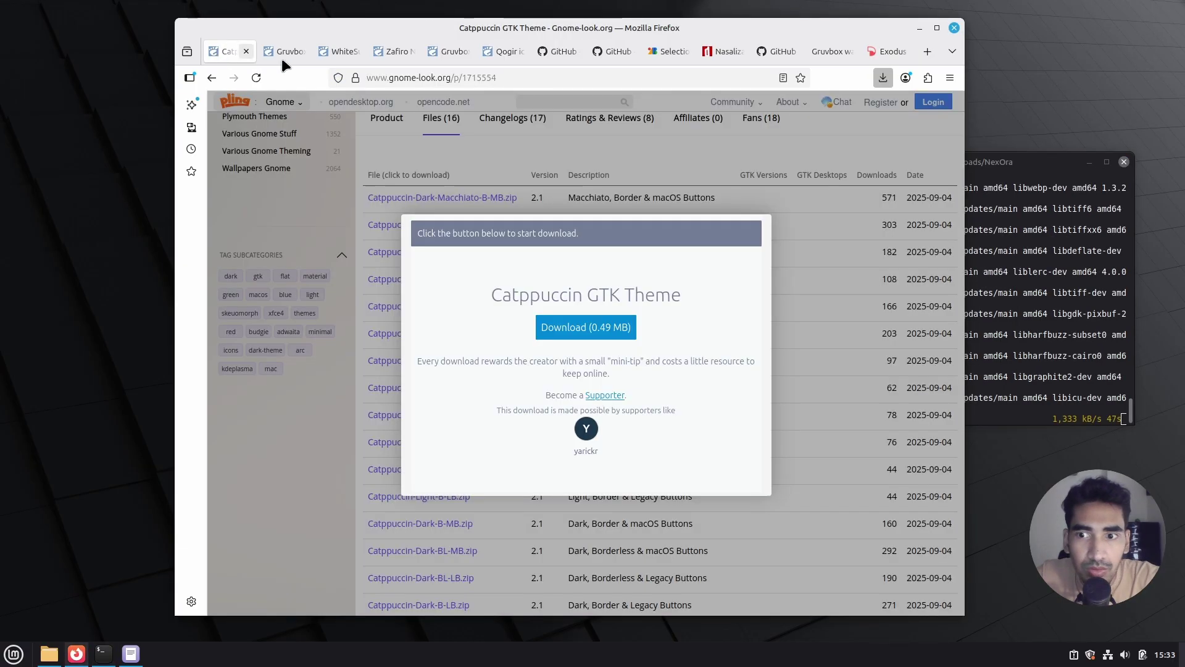
{"action": "left_click", "coordinate": [580, 328]}
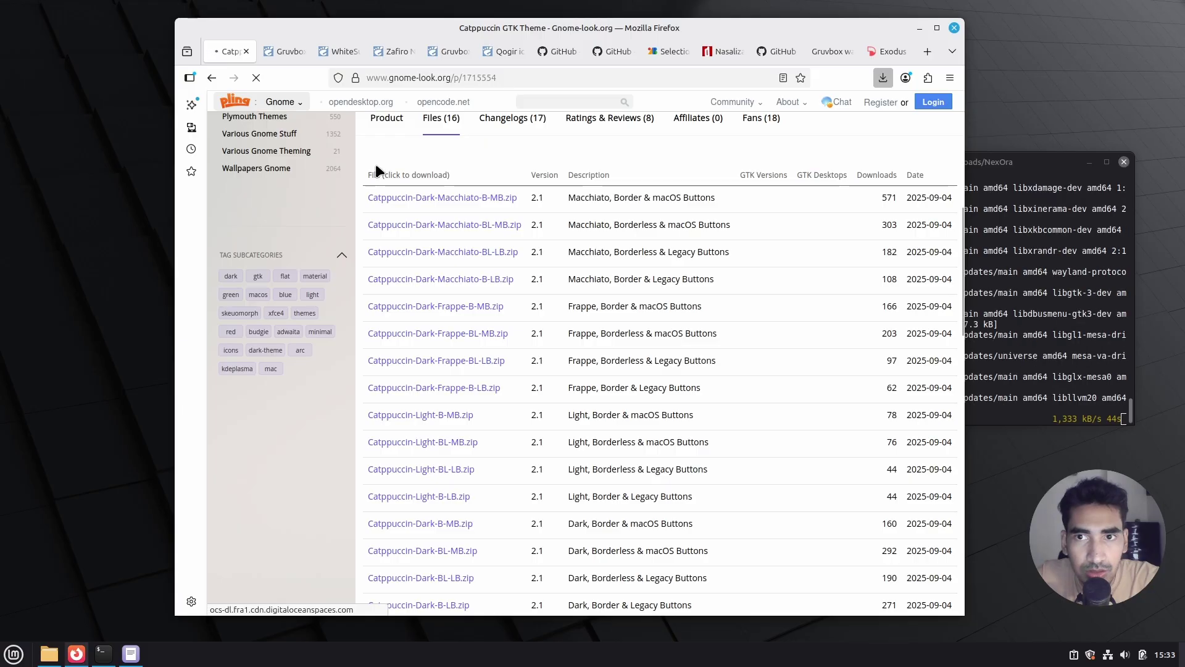
{"action": "left_click", "coordinate": [294, 54]}
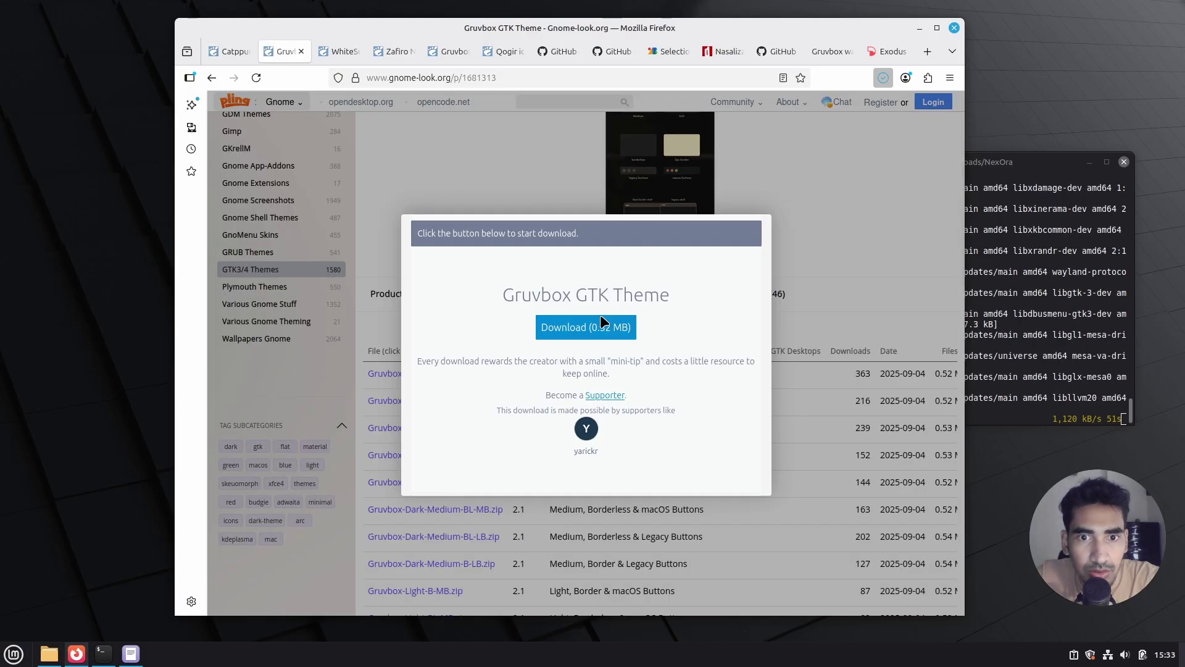
{"action": "left_click", "coordinate": [602, 332]}
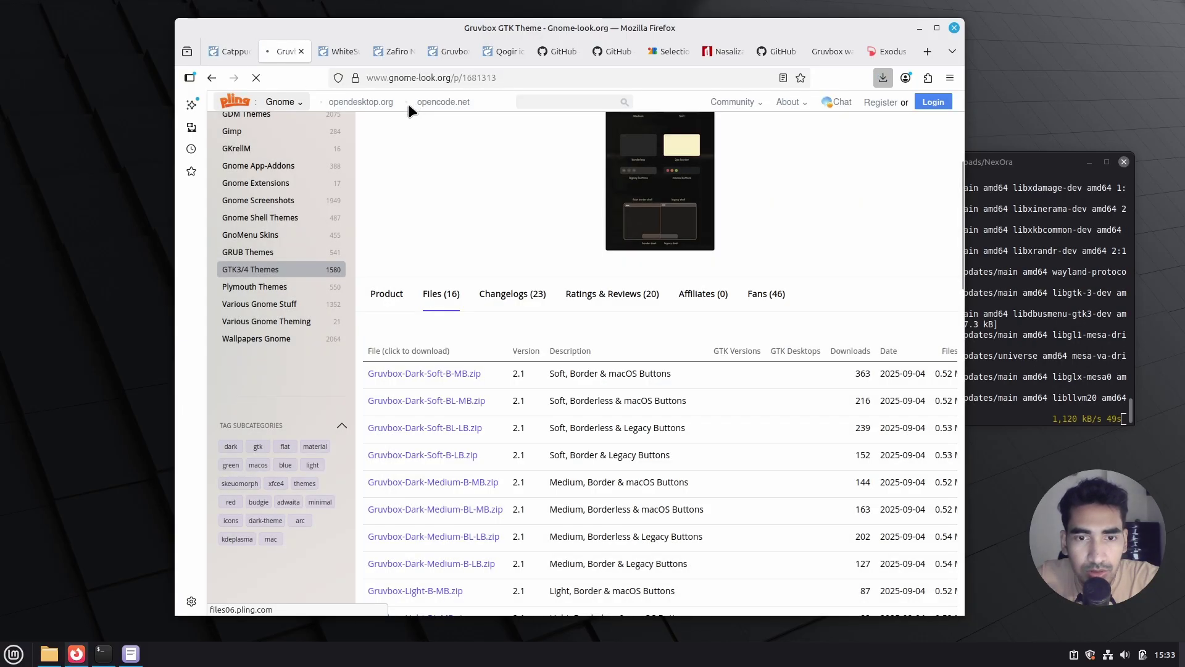
{"action": "left_click", "coordinate": [343, 55]}
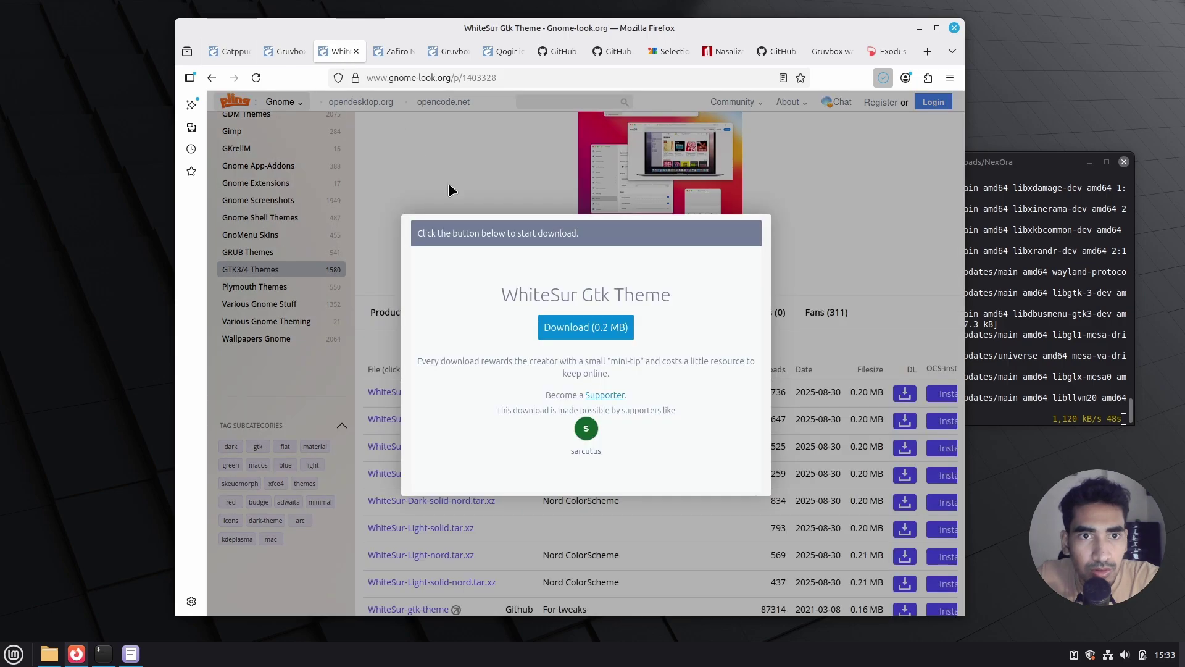
{"action": "left_click", "coordinate": [595, 330]}
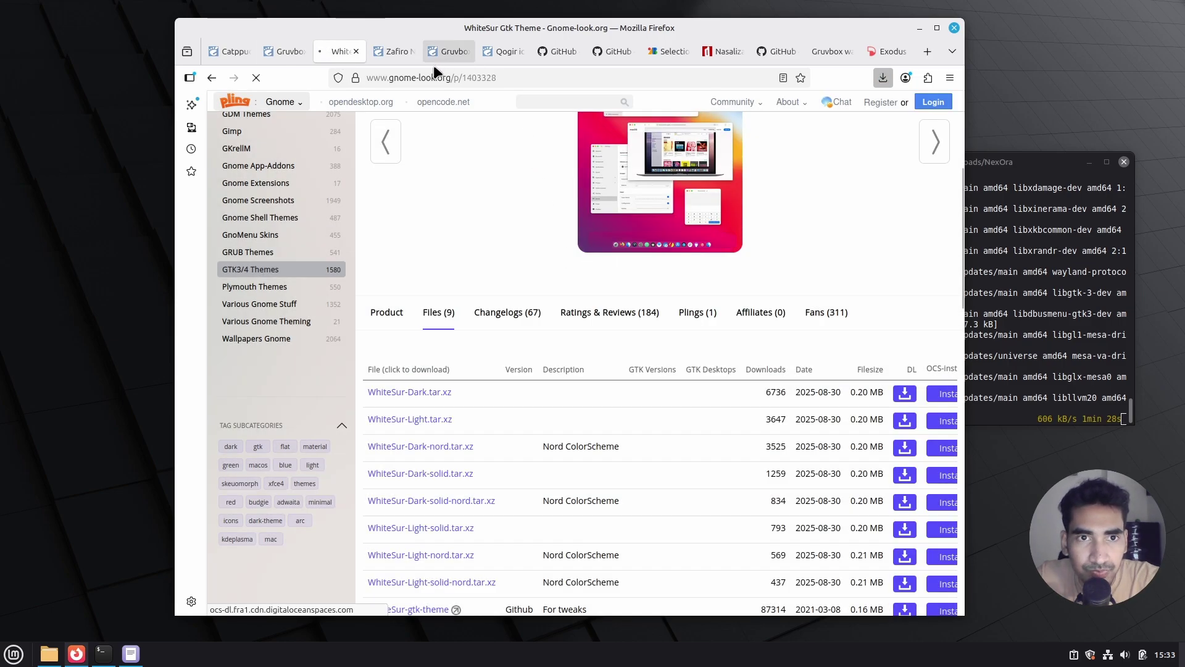
- Start downloads of the Zafiro Nord, Gruvbox Plus and Qogir icon themes
{"action": "left_click", "coordinate": [390, 55]}
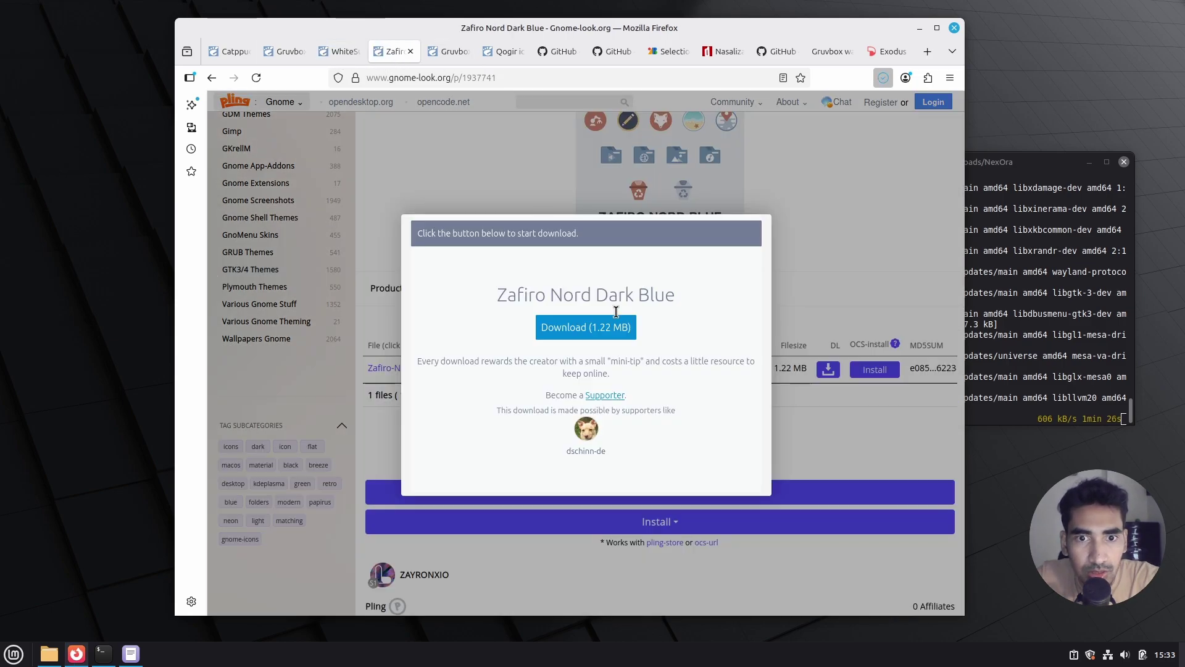
{"action": "left_click", "coordinate": [584, 330]}
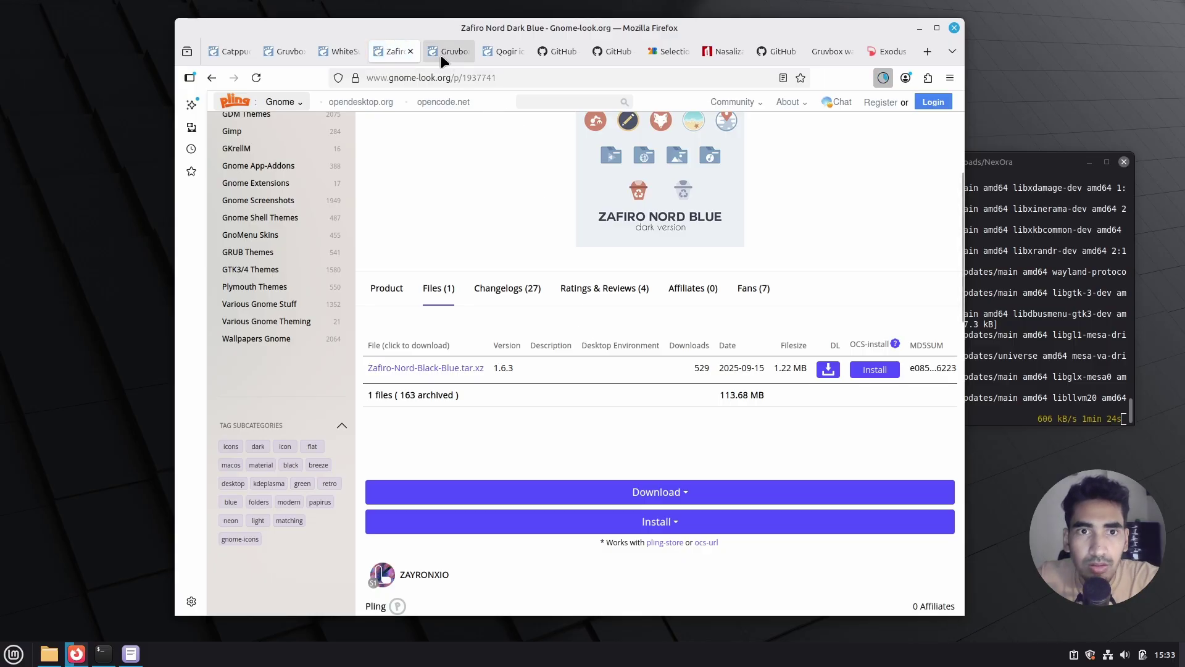
{"action": "left_click", "coordinate": [442, 58]}
{"action": "left_click", "coordinate": [599, 340]}
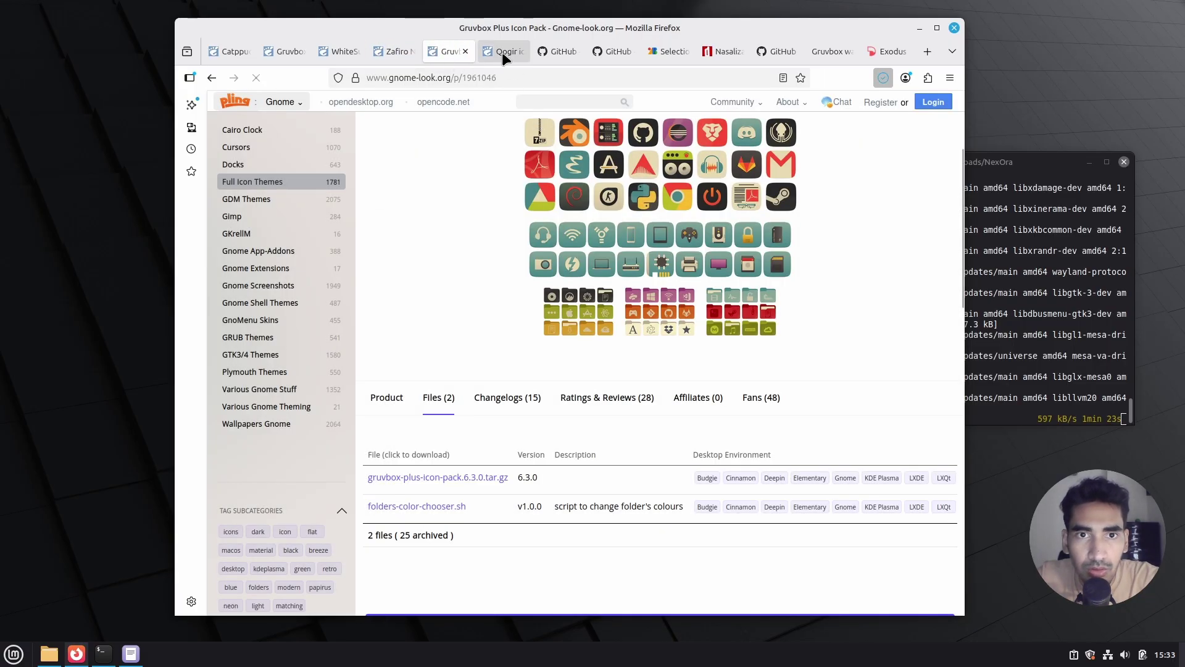
{"action": "left_click", "coordinate": [502, 52]}
{"action": "left_click", "coordinate": [613, 337]}
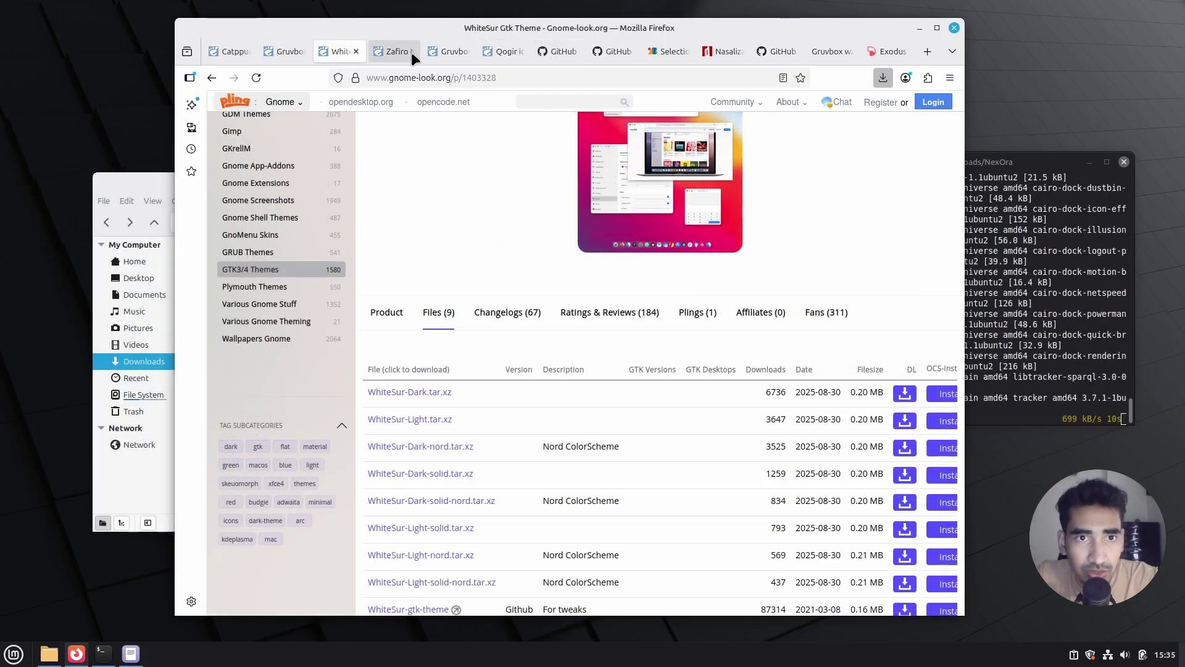
{"action": "left_click", "coordinate": [390, 52]}
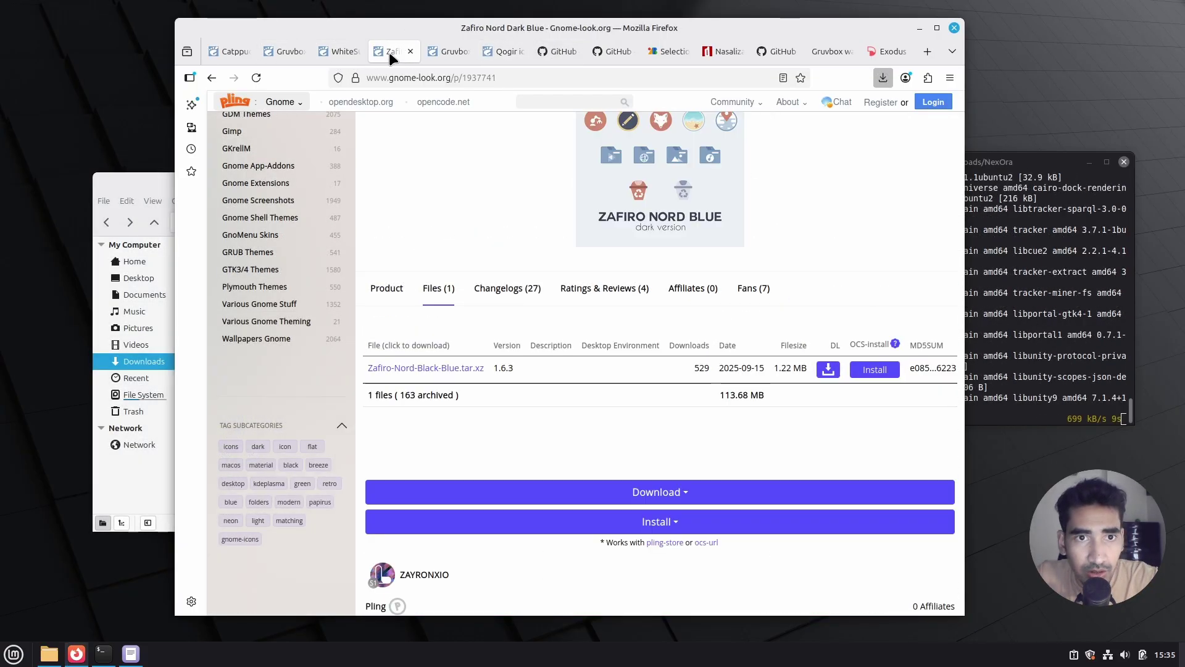
- Close Firefox and extract all downloaded theme, icon and wallpaper archives in Downloads, excluding NexOra.zip
{"action": "left_click", "coordinate": [954, 29]}
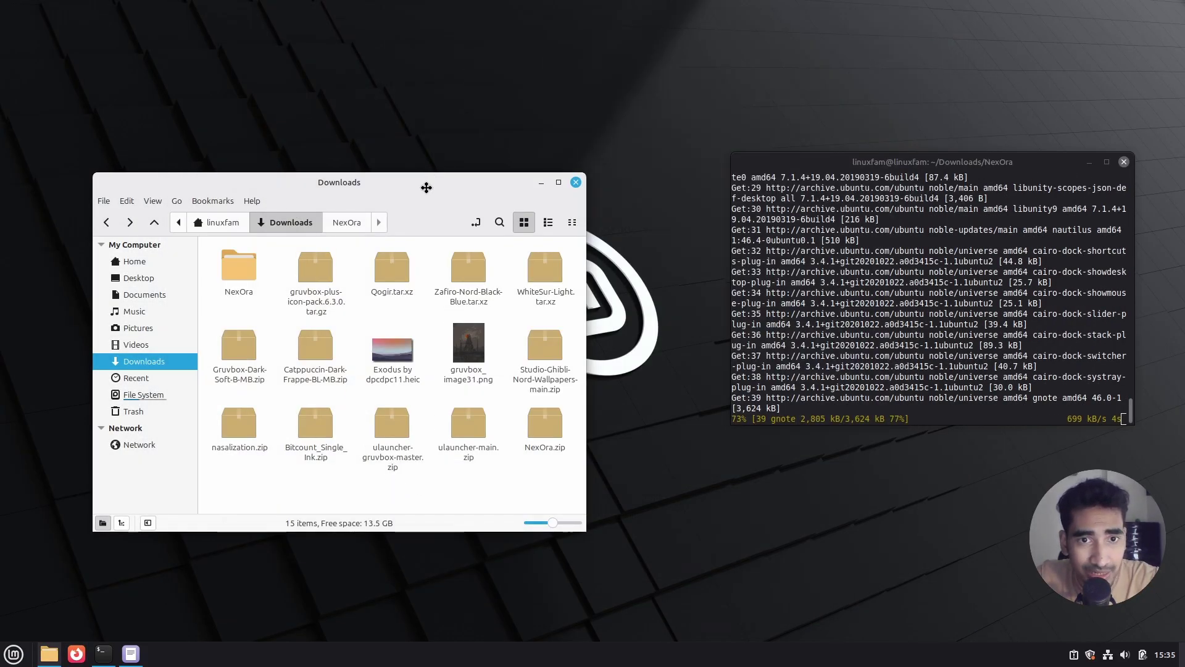
{"action": "left_click_drag", "start_coordinate": [427, 187], "coordinate": [488, 146]}
{"action": "left_click_drag", "start_coordinate": [290, 442], "coordinate": [597, 387]}
{"action": "left_click", "coordinate": [289, 310], "text": "ctrl"}
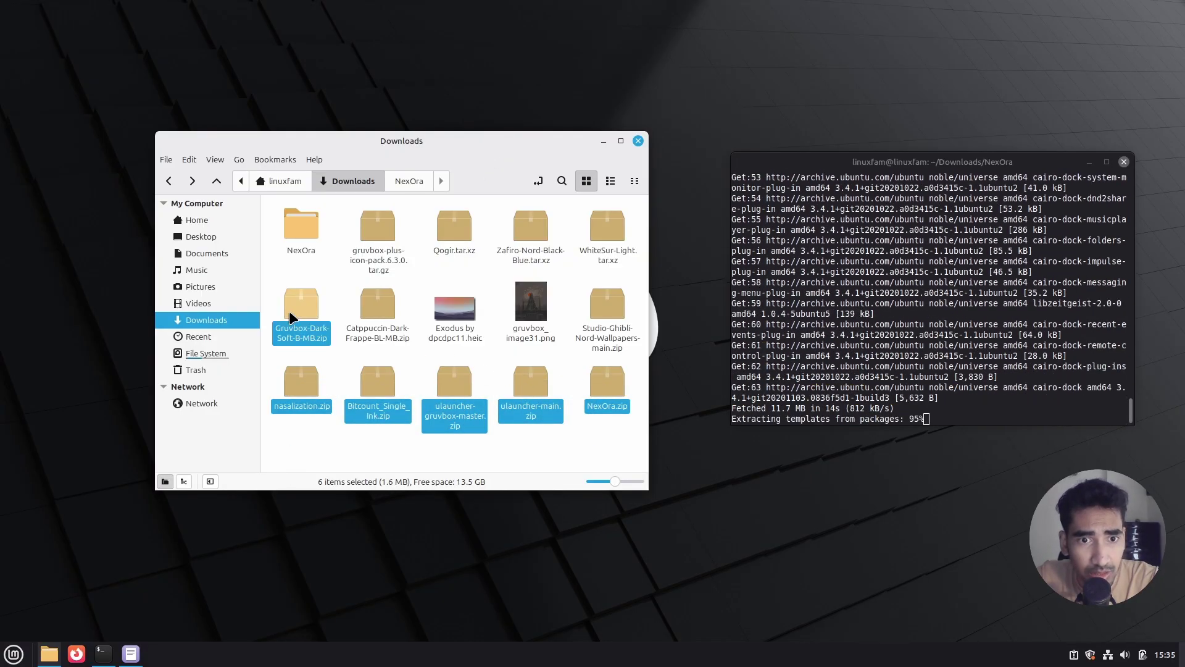
{"action": "left_click", "coordinate": [382, 311], "text": "ctrl"}
{"action": "left_click", "coordinate": [616, 310], "text": "ctrl"}
{"action": "left_click", "coordinate": [378, 228], "text": "ctrl"}
{"action": "left_click", "coordinate": [454, 229], "text": "ctrl"}
{"action": "left_click", "coordinate": [531, 229], "text": "ctrl"}
{"action": "left_click", "coordinate": [603, 242], "text": "ctrl"}
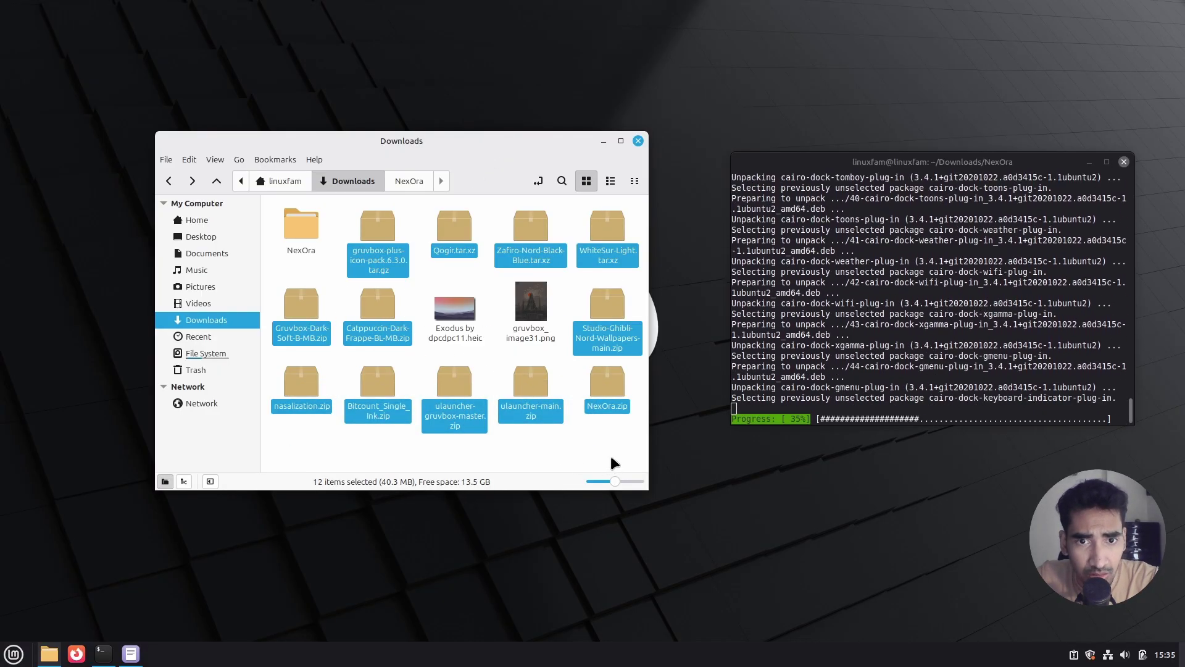
{"action": "left_click", "coordinate": [608, 384], "text": "ctrl"}
{"action": "right_click", "coordinate": [532, 381]}
{"action": "left_click", "coordinate": [609, 522]}
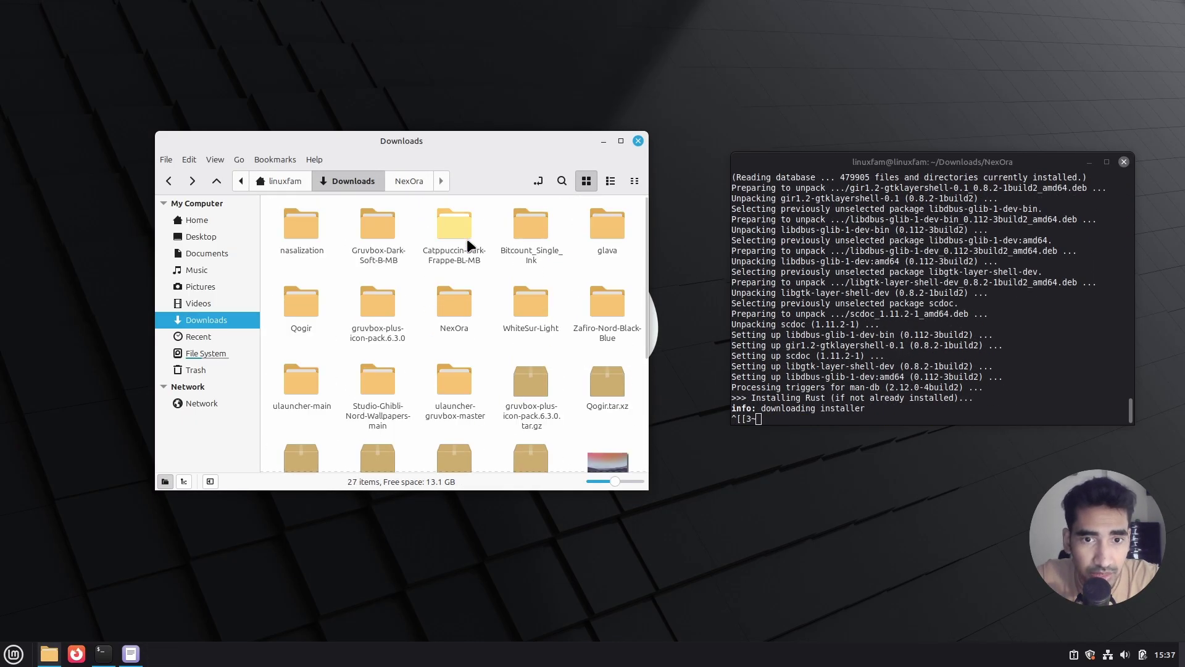
- Delete the four selected archives, including gruvbox-plus and Qogir.tar.xz, from Downloads
{"action": "scroll", "coordinate": [476, 359], "scroll_direction": "down", "scroll_amount": 2}
{"action": "left_click", "coordinate": [521, 308]}
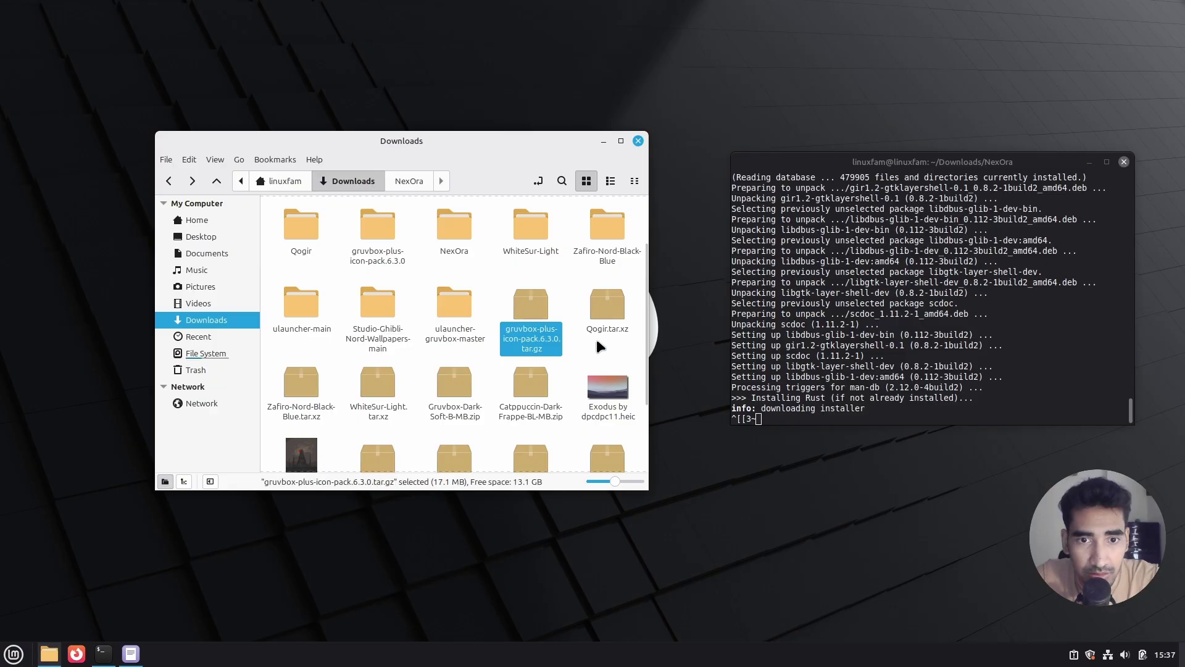
{"action": "left_click", "coordinate": [601, 313], "text": "ctrl"}
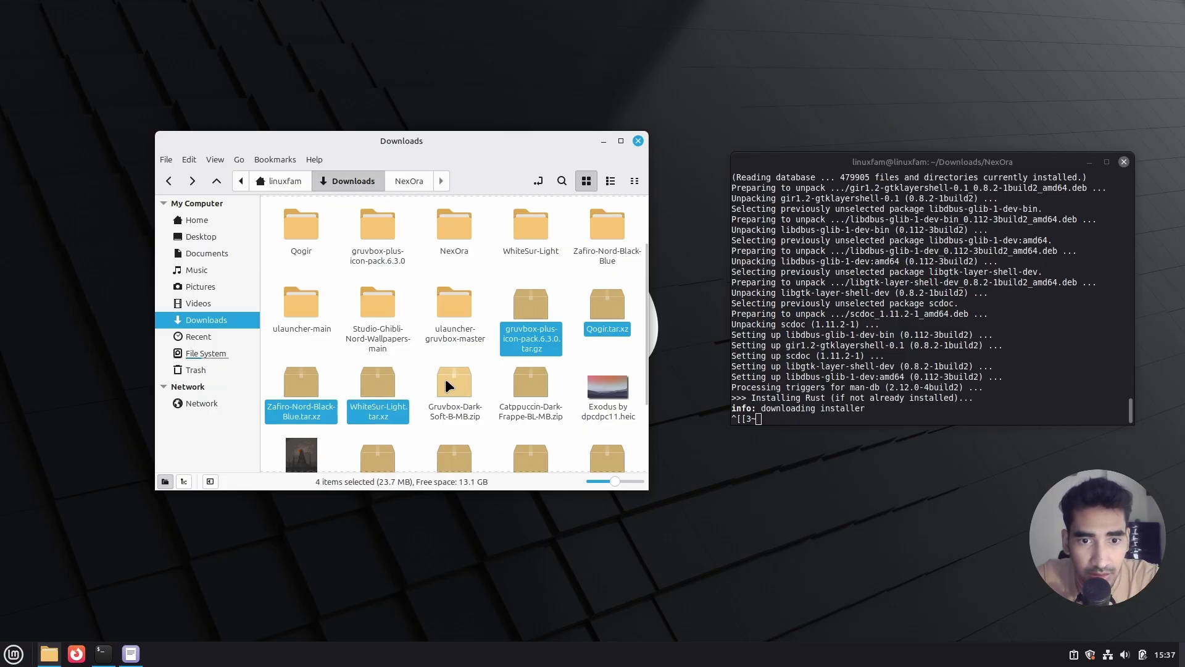
{"action": "key", "text": "Delete"}
{"action": "scroll", "coordinate": [490, 401], "scroll_direction": "down", "scroll_amount": 1}
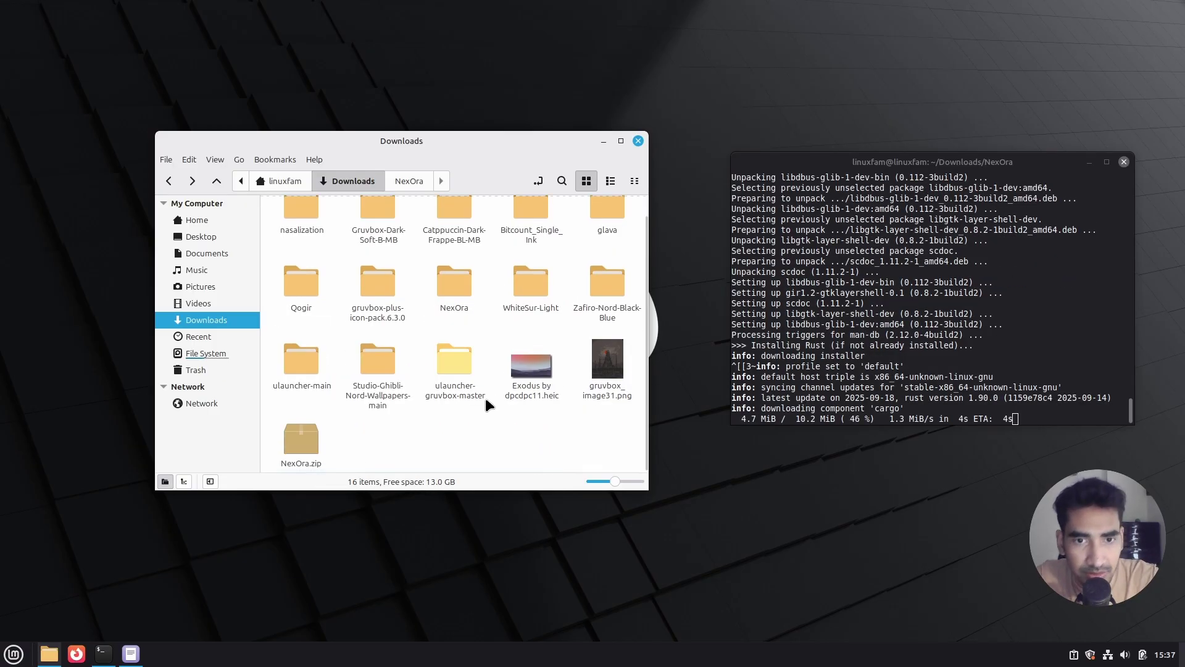
{"action": "scroll", "coordinate": [488, 383], "scroll_direction": "up", "scroll_amount": 1}
- Open Home in a new Nemo window beside the Downloads window
{"action": "right_click", "coordinate": [198, 219]}
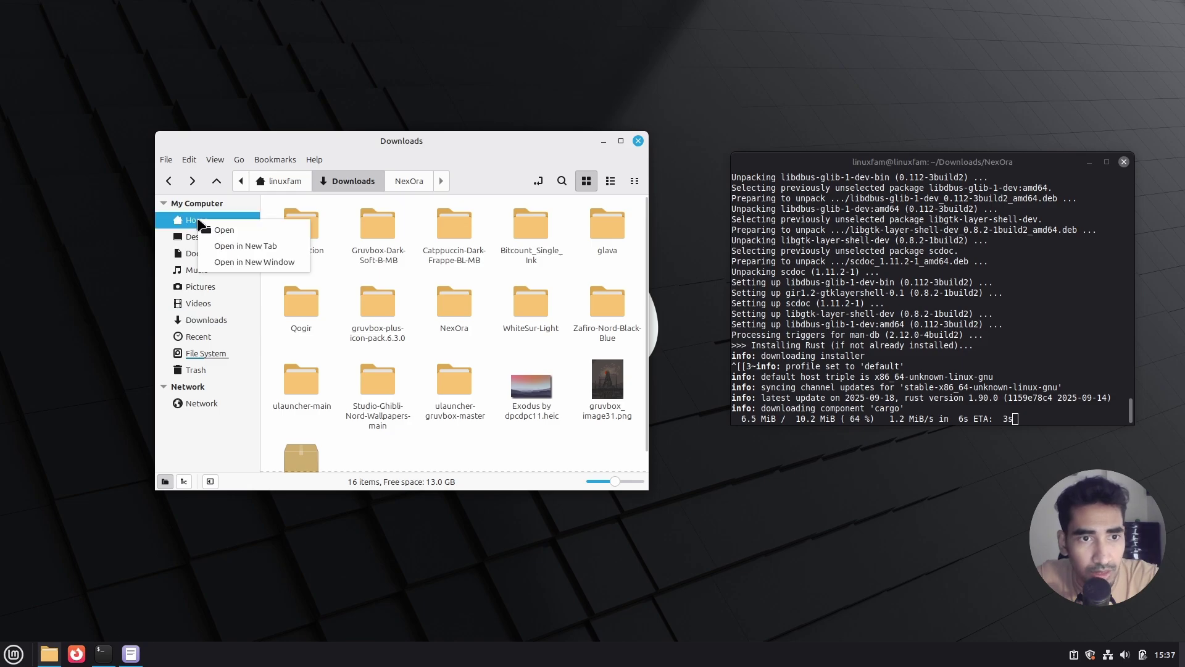
{"action": "left_click", "coordinate": [275, 258]}
{"action": "left_click_drag", "start_coordinate": [281, 38], "coordinate": [627, 177]}
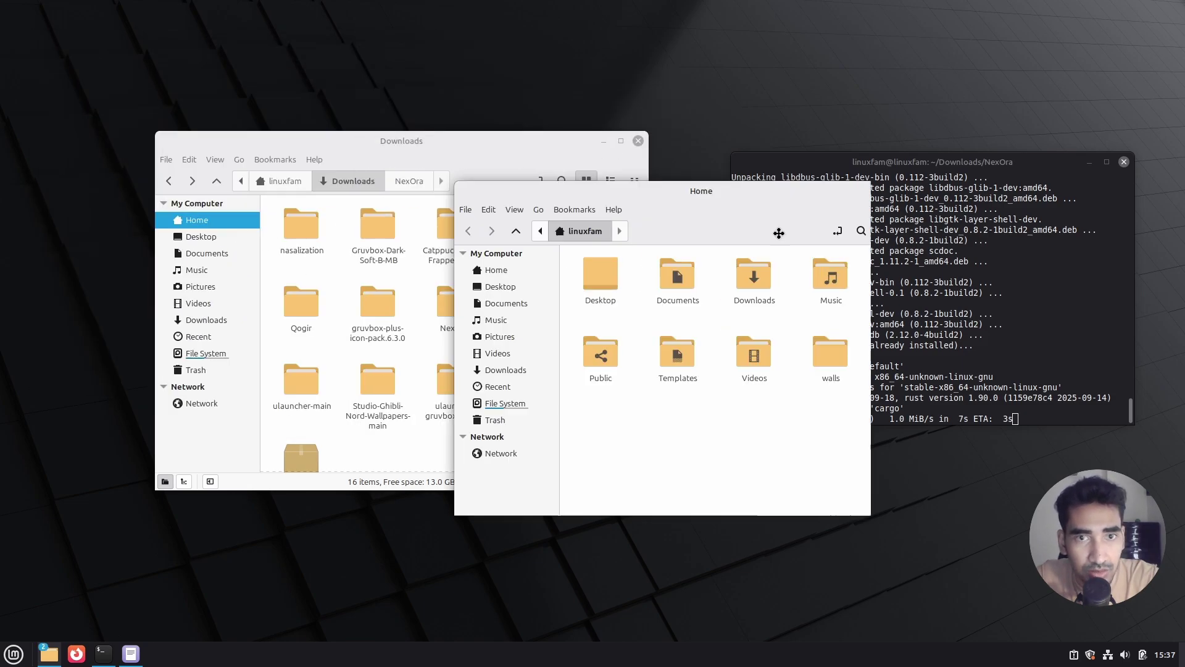
{"action": "left_click_drag", "start_coordinate": [402, 141], "coordinate": [308, 183]}
{"action": "left_click_drag", "start_coordinate": [627, 178], "coordinate": [796, 278]}
- Show hidden files in Home and open the .themes folder
{"action": "right_click", "coordinate": [939, 535]}
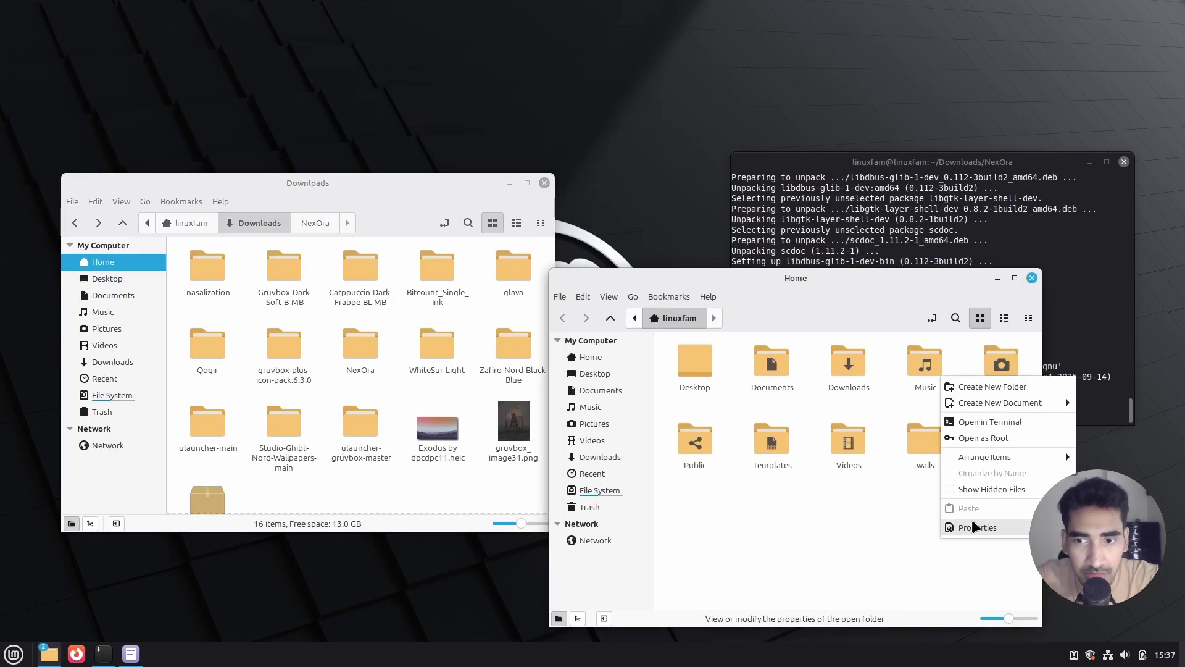
{"action": "left_click", "coordinate": [998, 488]}
{"action": "scroll", "coordinate": [956, 489], "scroll_direction": "down", "scroll_amount": 2}
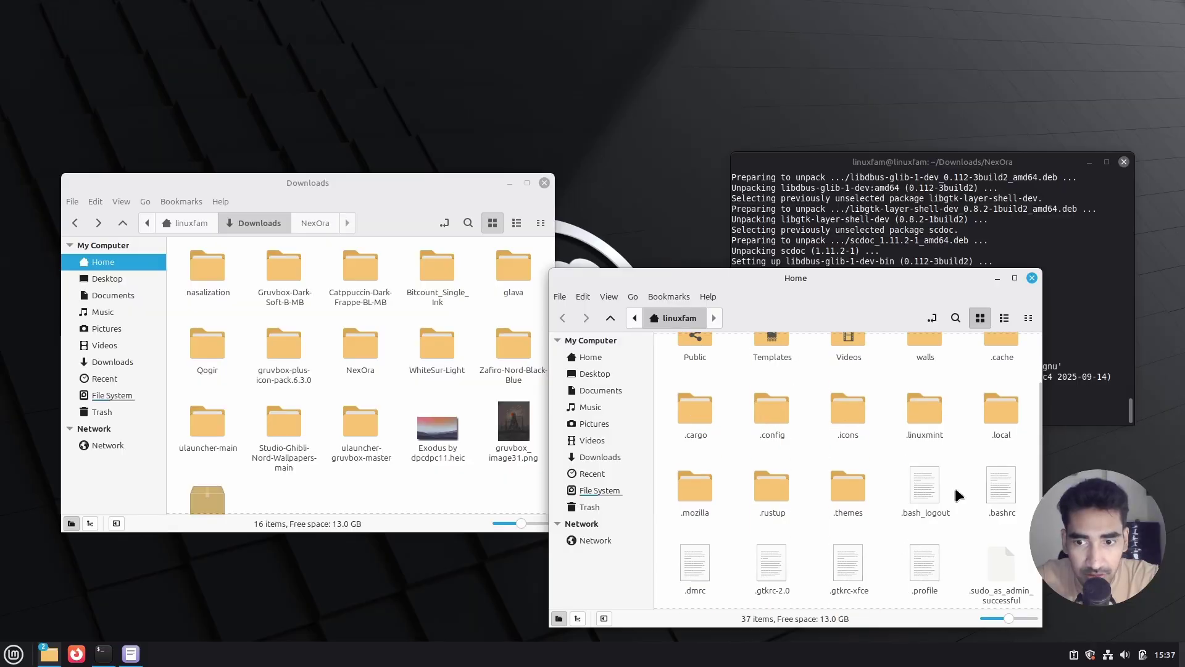
{"action": "double_click", "coordinate": [851, 491]}
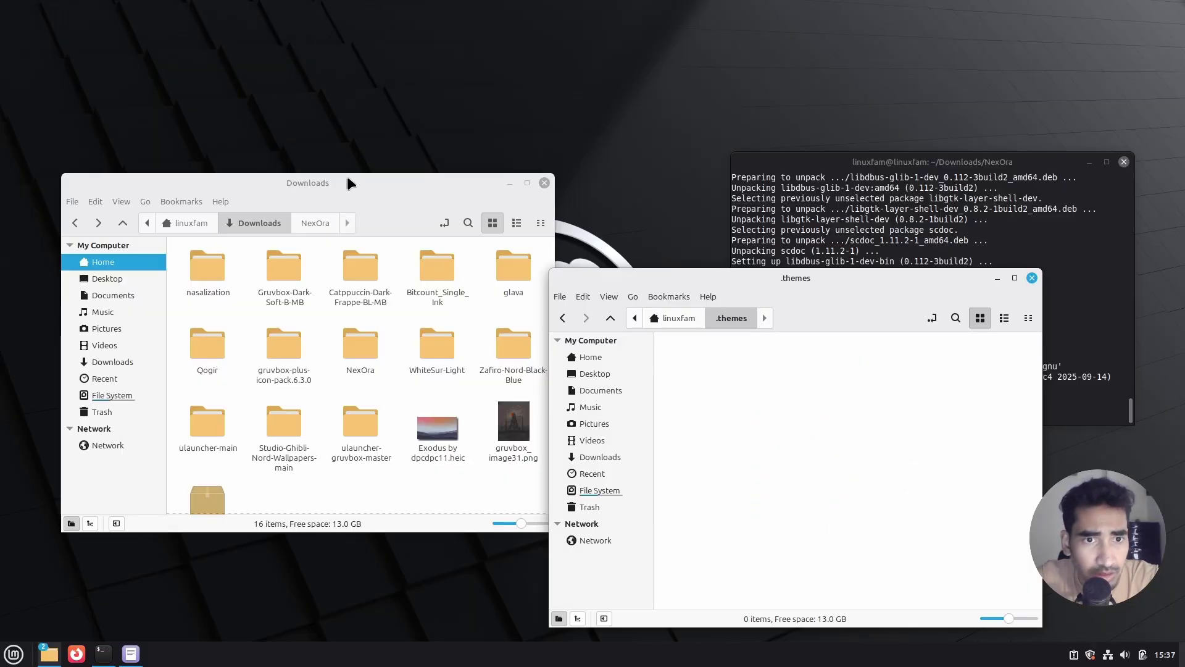
- Move the three Gruvbox-Dark-Soft theme folders into .themes and delete the emptied Gruvbox-Dark-Soft-B-MB folder
{"action": "left_click_drag", "start_coordinate": [347, 178], "coordinate": [322, 177]}
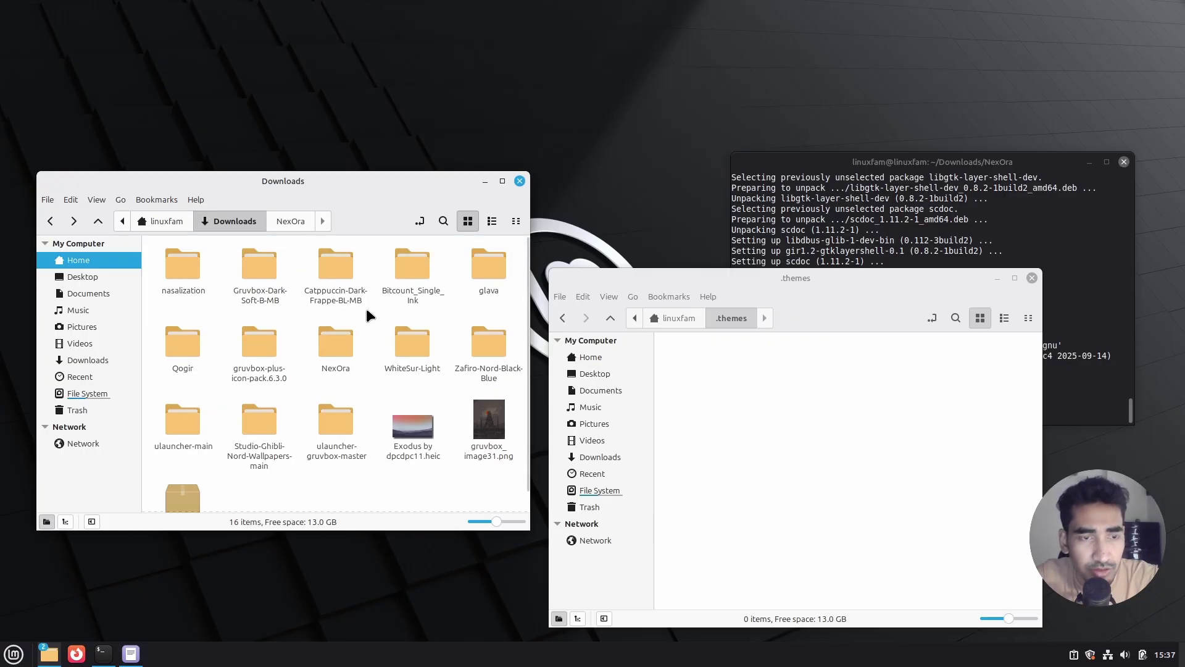
{"action": "double_click", "coordinate": [261, 271]}
{"action": "left_click_drag", "start_coordinate": [181, 321], "coordinate": [837, 443]}
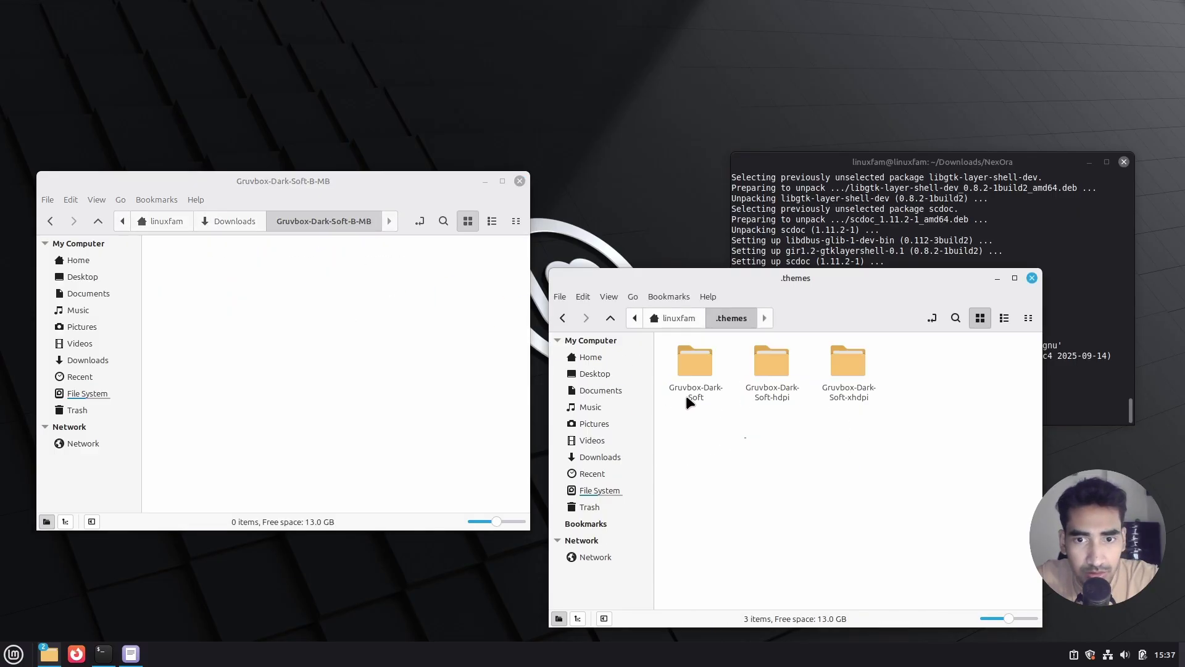
{"action": "left_click", "coordinate": [55, 223]}
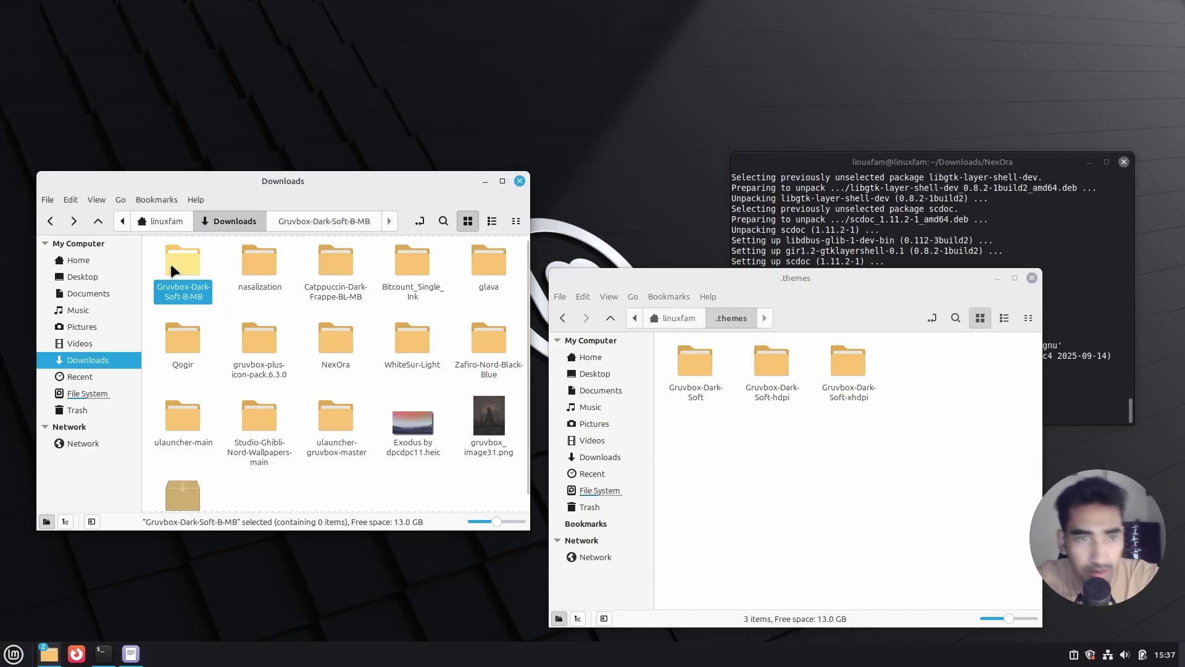
{"action": "key", "text": "Delete"}
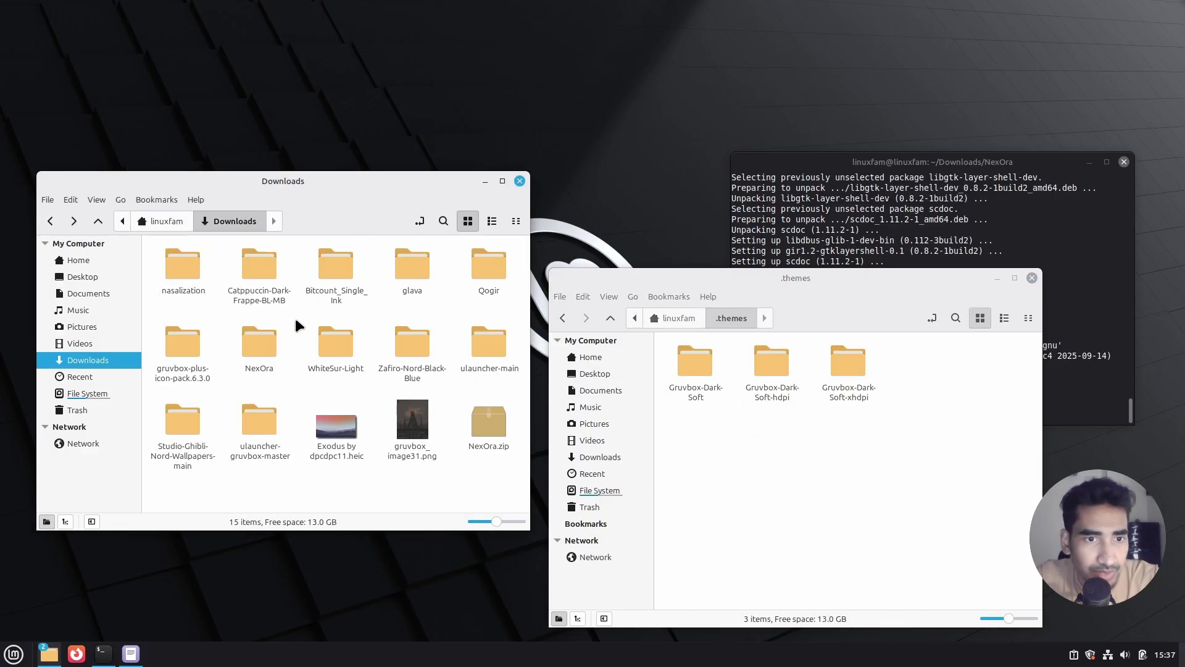
- Move the three Catppuccin-Dark-Frappe theme folders into .themes and delete the emptied parent folder
{"action": "double_click", "coordinate": [257, 276]}
{"action": "left_click_drag", "start_coordinate": [391, 338], "coordinate": [150, 259]}
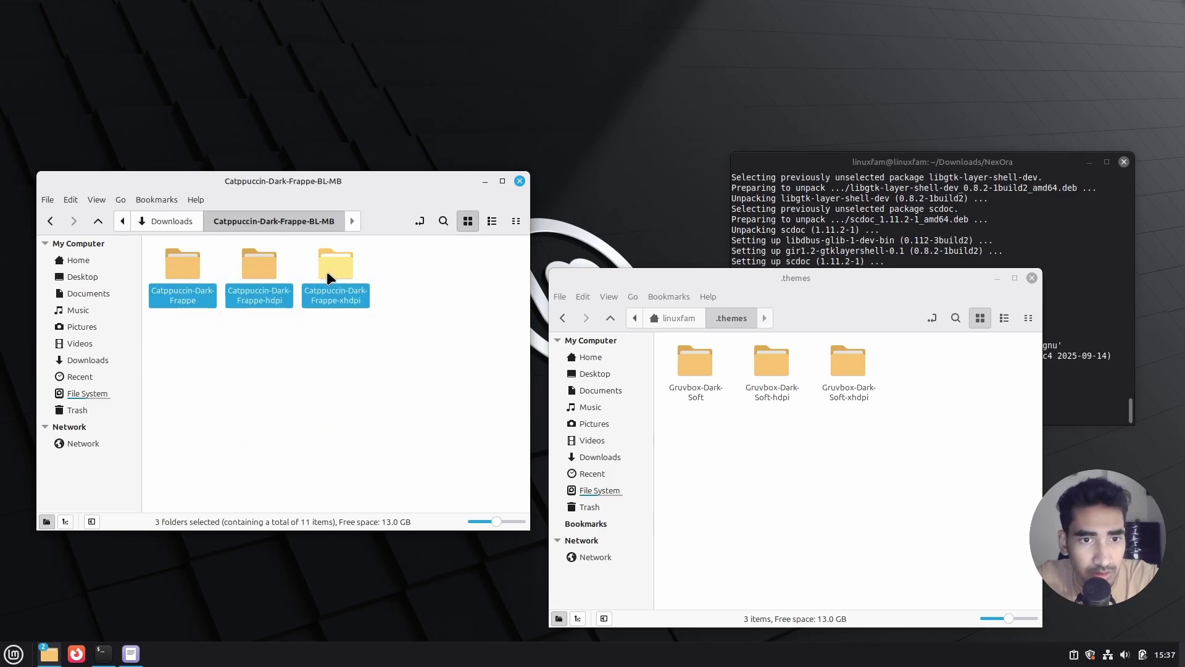
{"action": "left_click_drag", "start_coordinate": [328, 271], "coordinate": [838, 487]}
{"action": "left_click", "coordinate": [51, 221]}
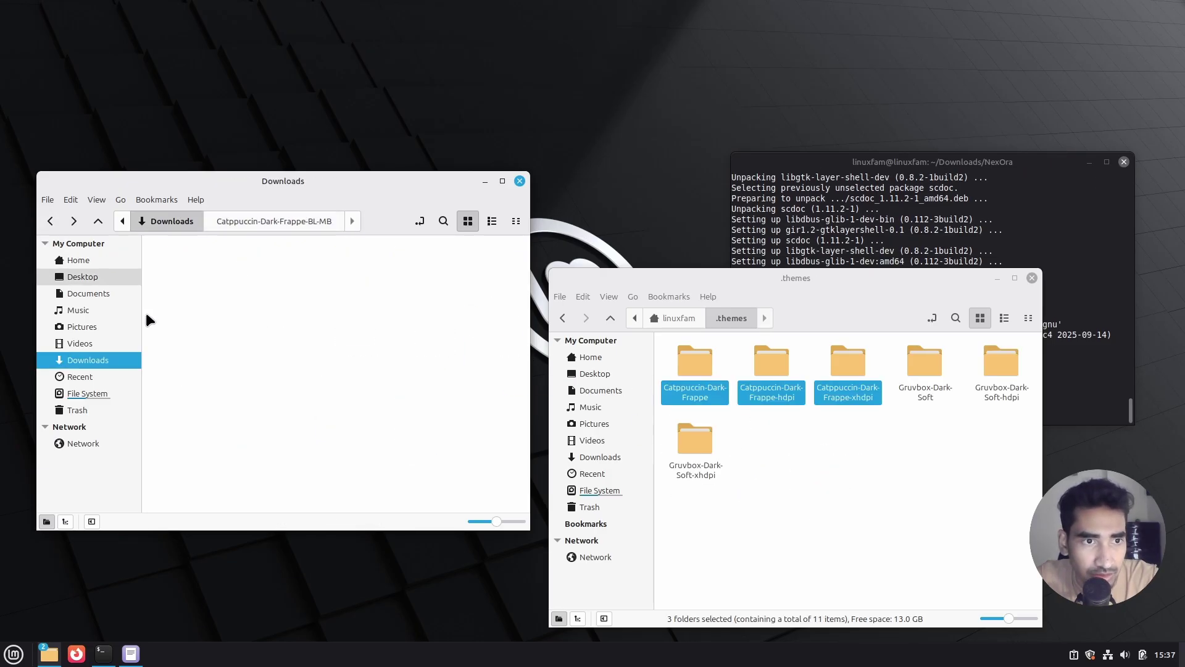
{"action": "key", "text": "Delete"}
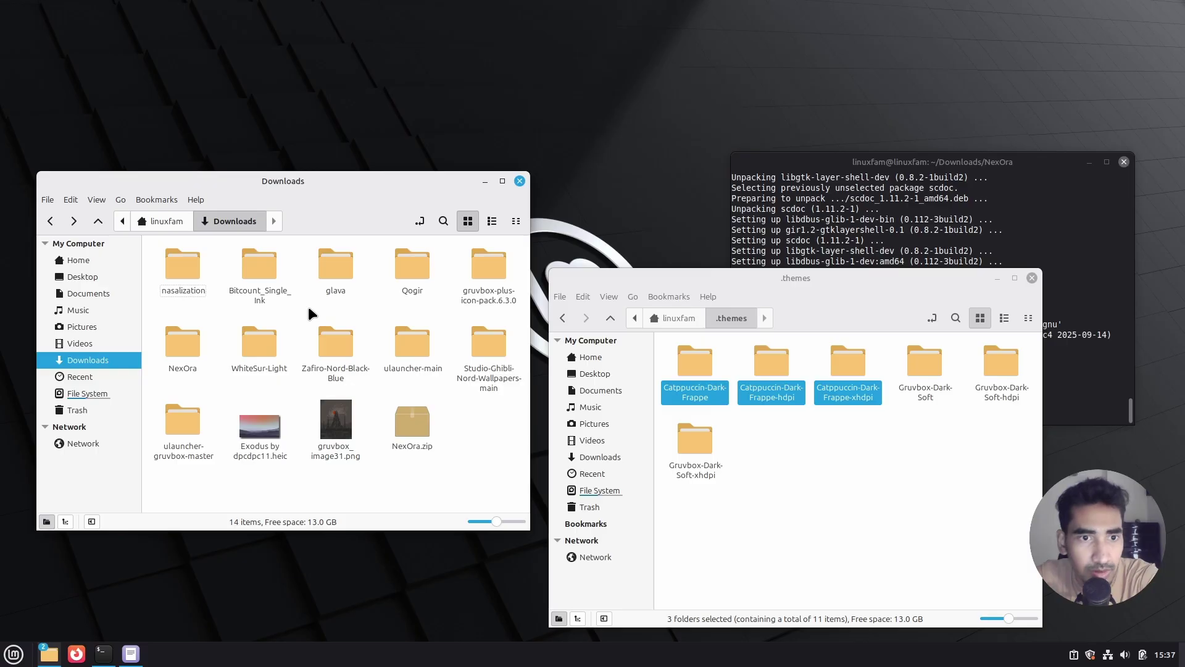
- Move WhiteSur-Light into .themes and return to the home folder
{"action": "left_click_drag", "start_coordinate": [263, 343], "coordinate": [913, 502]}
{"action": "left_click", "coordinate": [774, 497]}
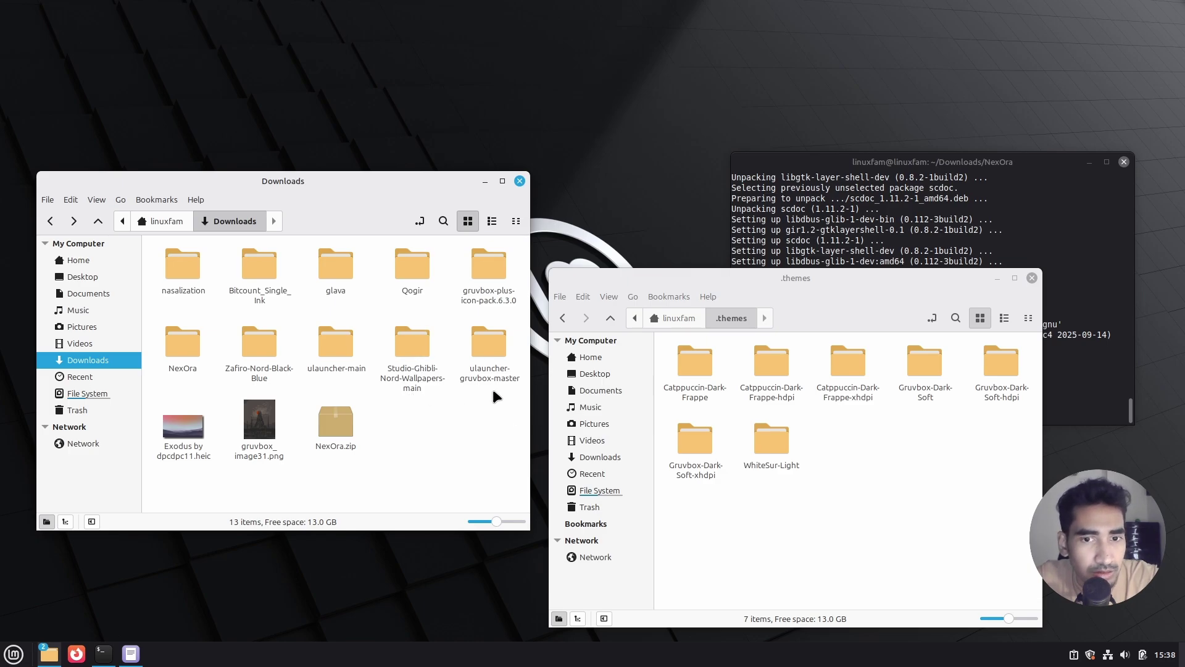
{"action": "left_click", "coordinate": [563, 318]}
- Open .icons, move both Gruvbox-Plus icon folders into it, and delete the emptied gruvbox-plus-icon-pack.6.3.0 folder
{"action": "left_click", "coordinate": [895, 492]}
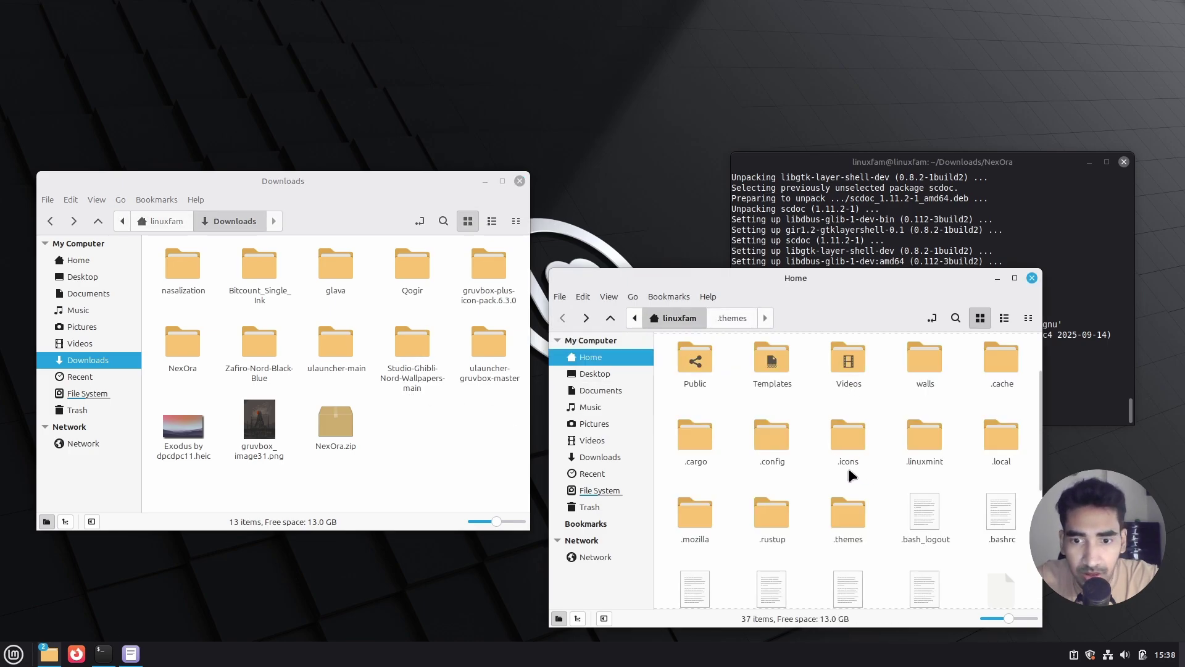
{"action": "double_click", "coordinate": [853, 442]}
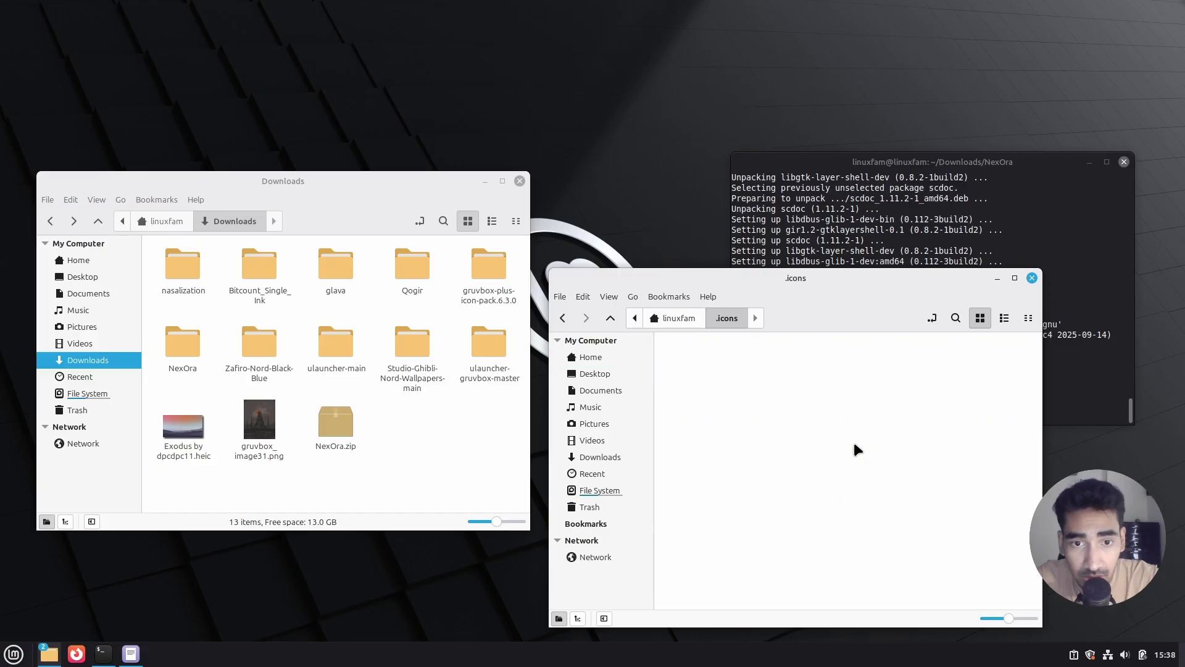
{"action": "left_click", "coordinate": [447, 420]}
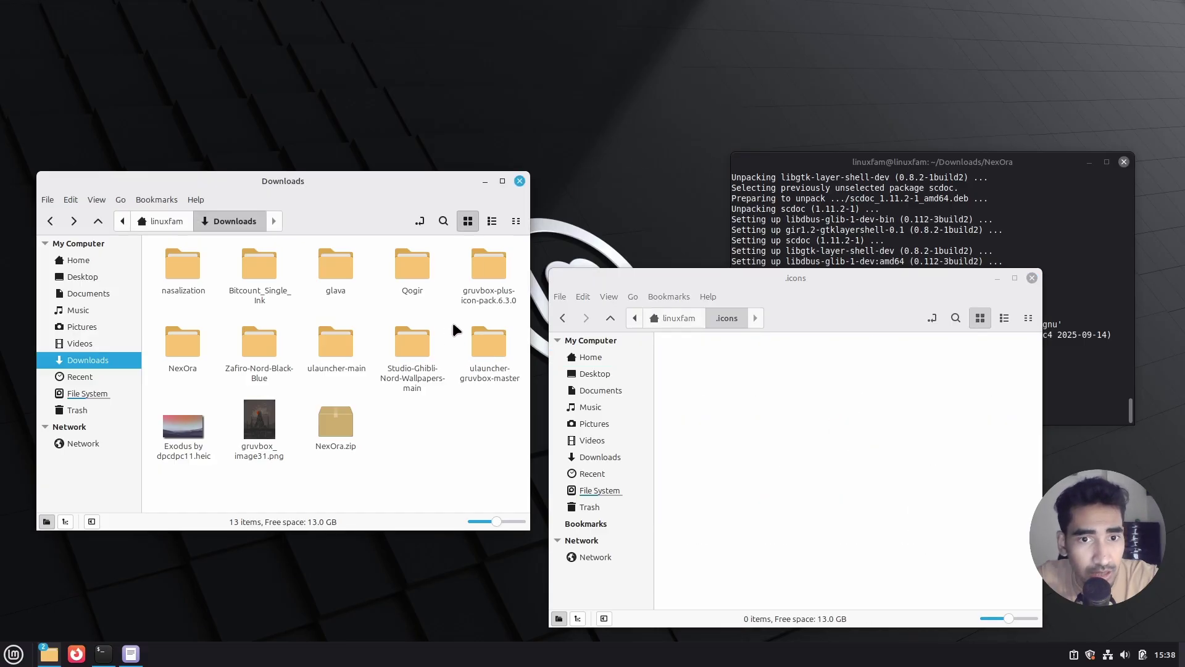
{"action": "double_click", "coordinate": [479, 271]}
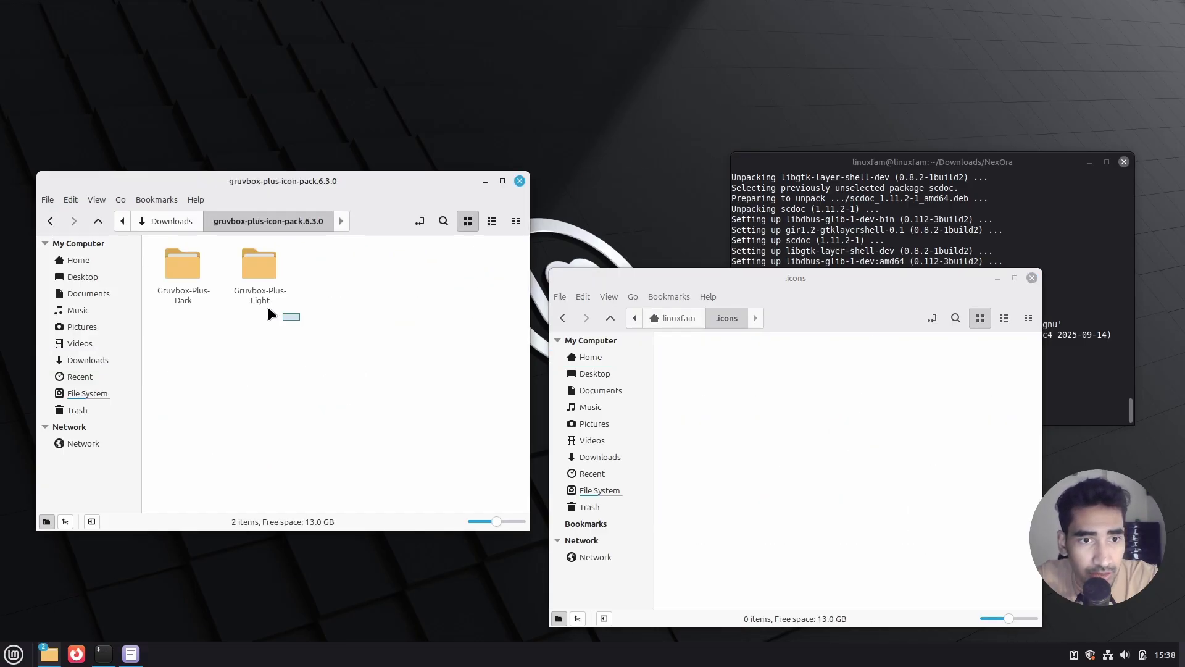
{"action": "left_click_drag", "start_coordinate": [267, 312], "coordinate": [790, 432]}
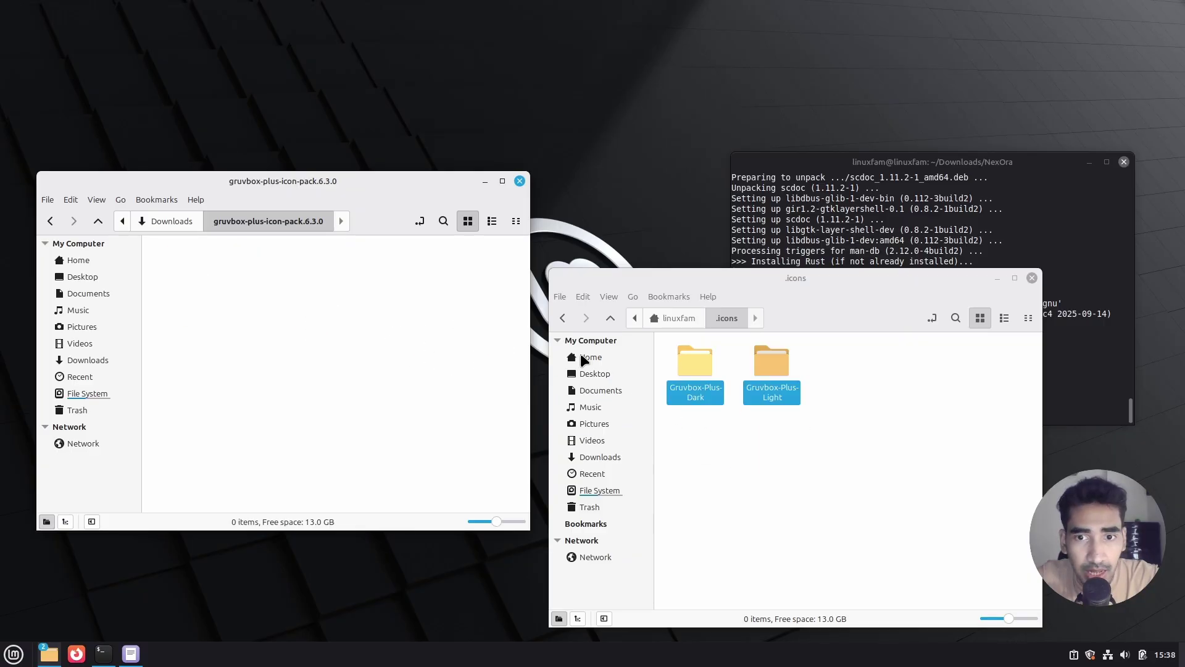
{"action": "left_click", "coordinate": [50, 221]}
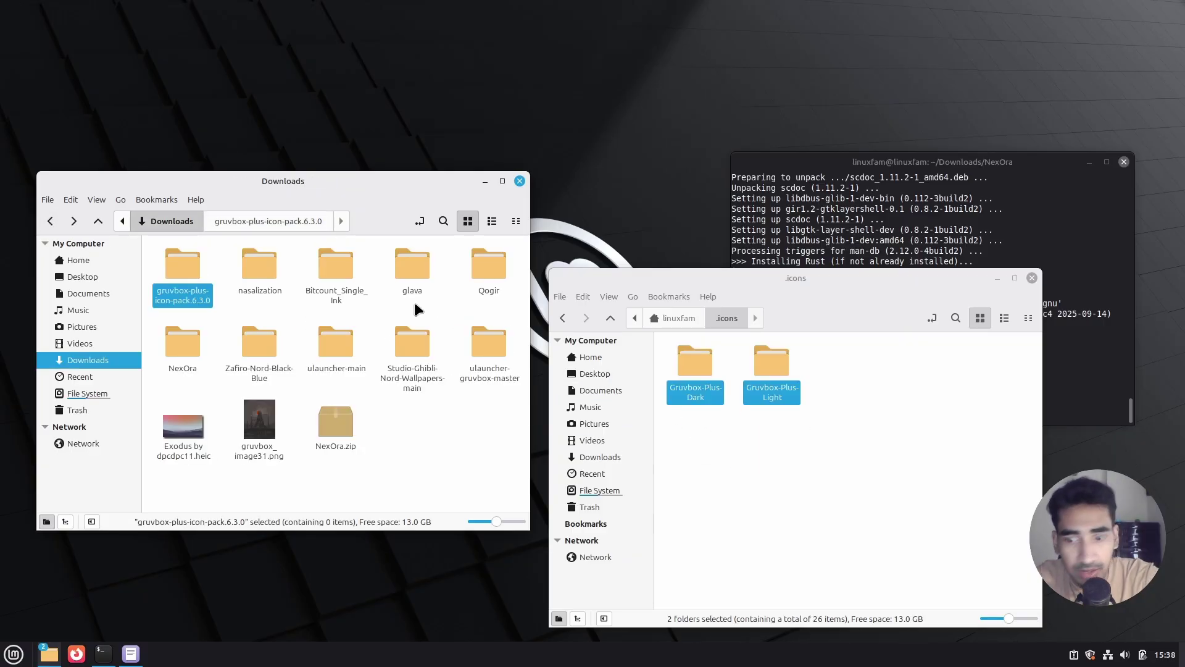
{"action": "key", "text": "Delete"}
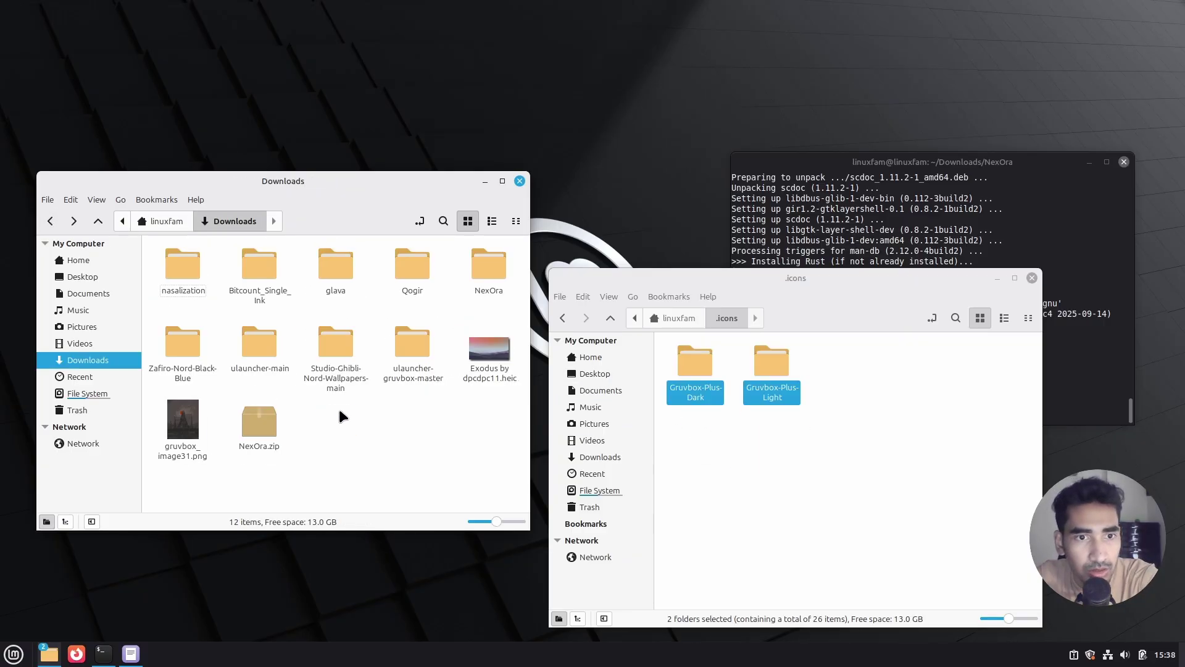
- Move Zafiro-Nord-Black-Blue and the three Qogir icon folders into .icons
{"action": "left_click_drag", "start_coordinate": [183, 345], "coordinate": [888, 467]}
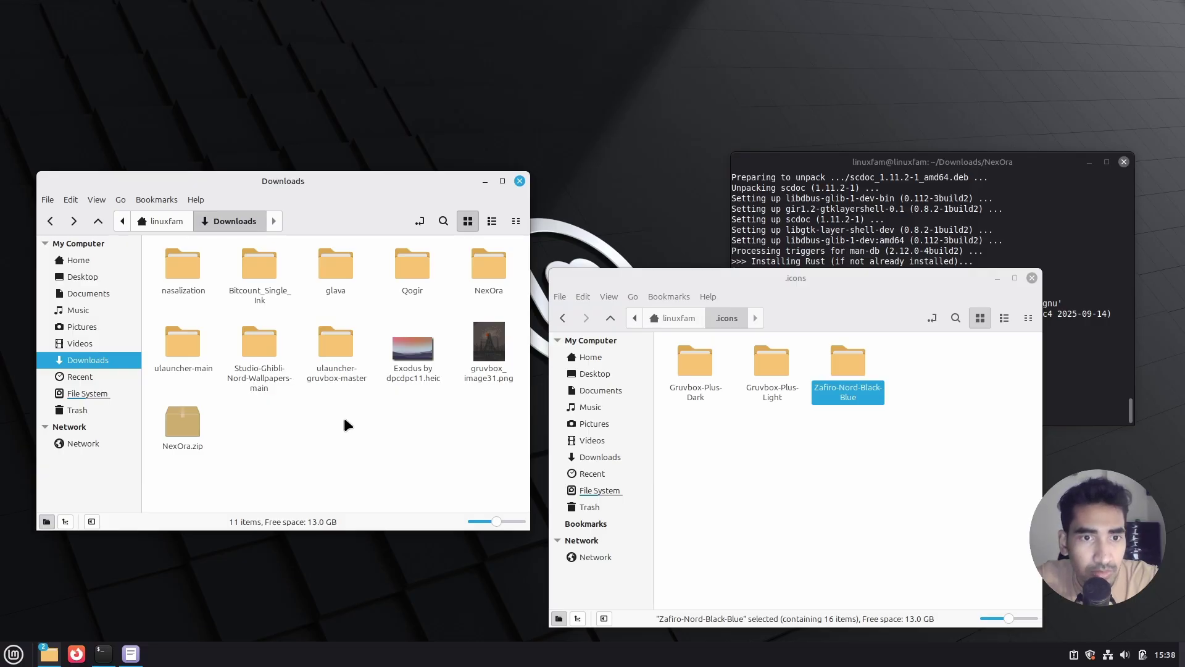
{"action": "double_click", "coordinate": [413, 263]}
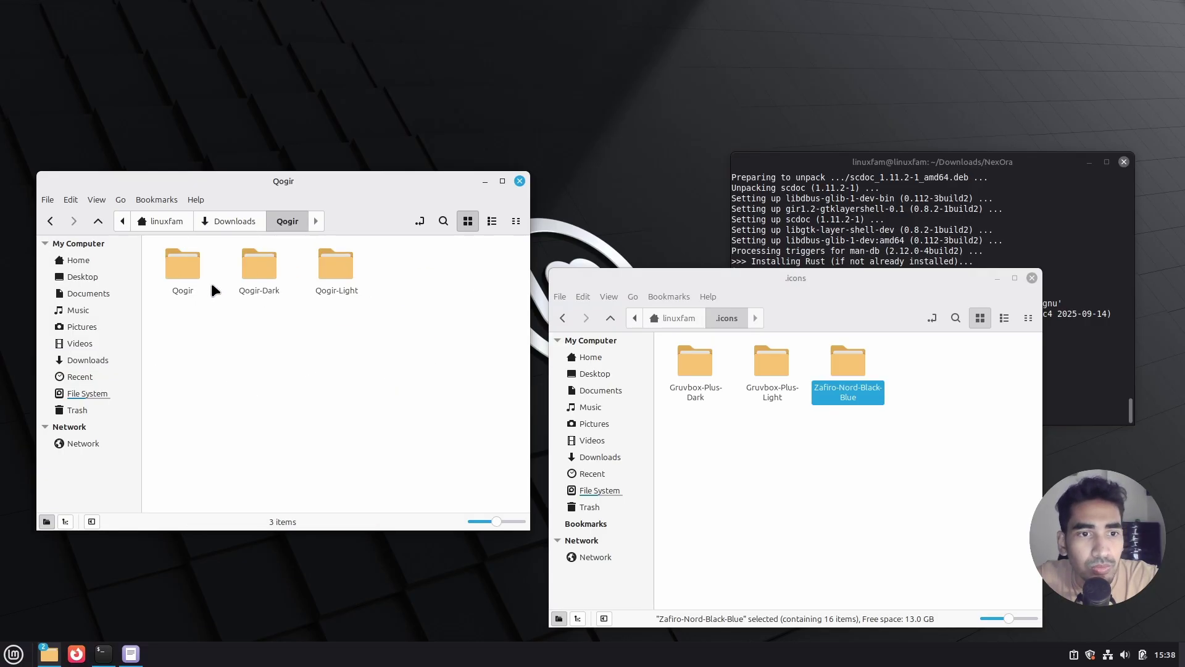
{"action": "left_click_drag", "start_coordinate": [152, 325], "coordinate": [791, 491]}
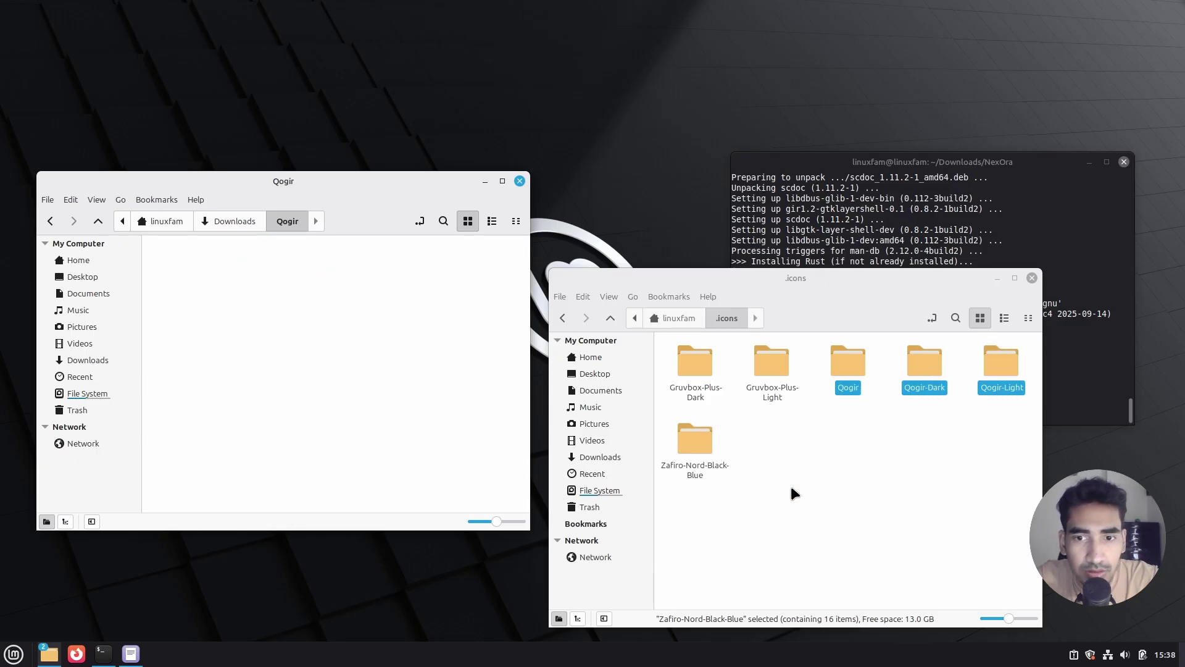
{"action": "left_click", "coordinate": [50, 221]}
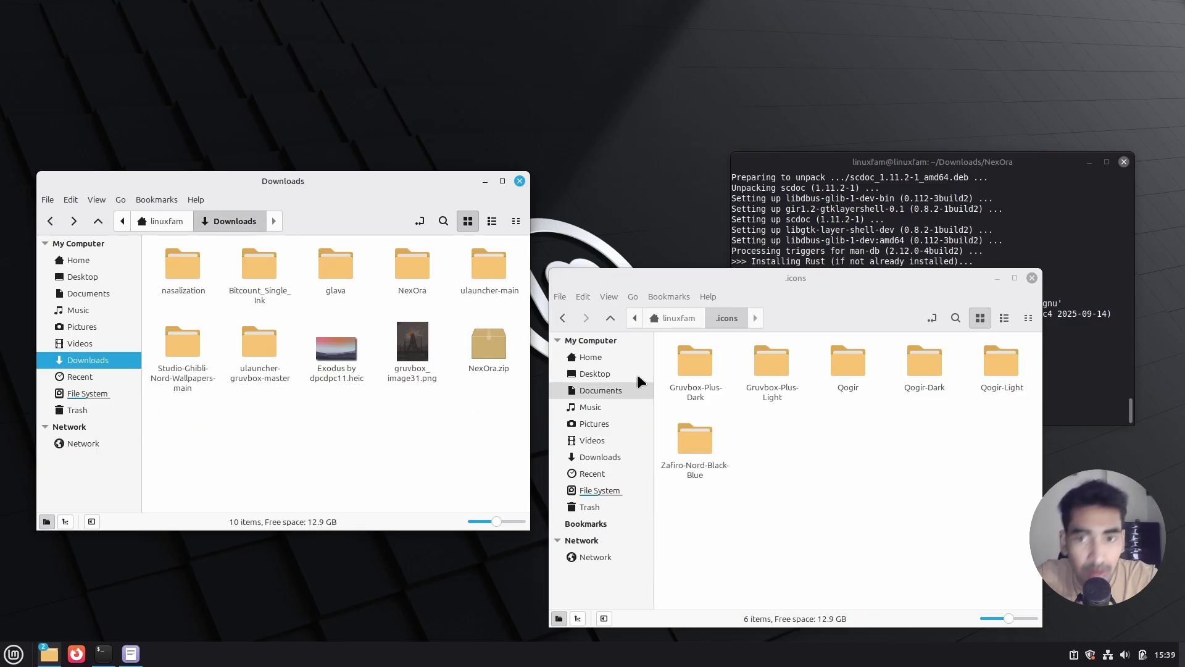
- Close the .icons window and browse the Studio-Ghibli-Nord wallpapers to the SpiritedAway folder
{"action": "left_click", "coordinate": [1032, 279]}
{"action": "left_click_drag", "start_coordinate": [330, 186], "coordinate": [391, 205]}
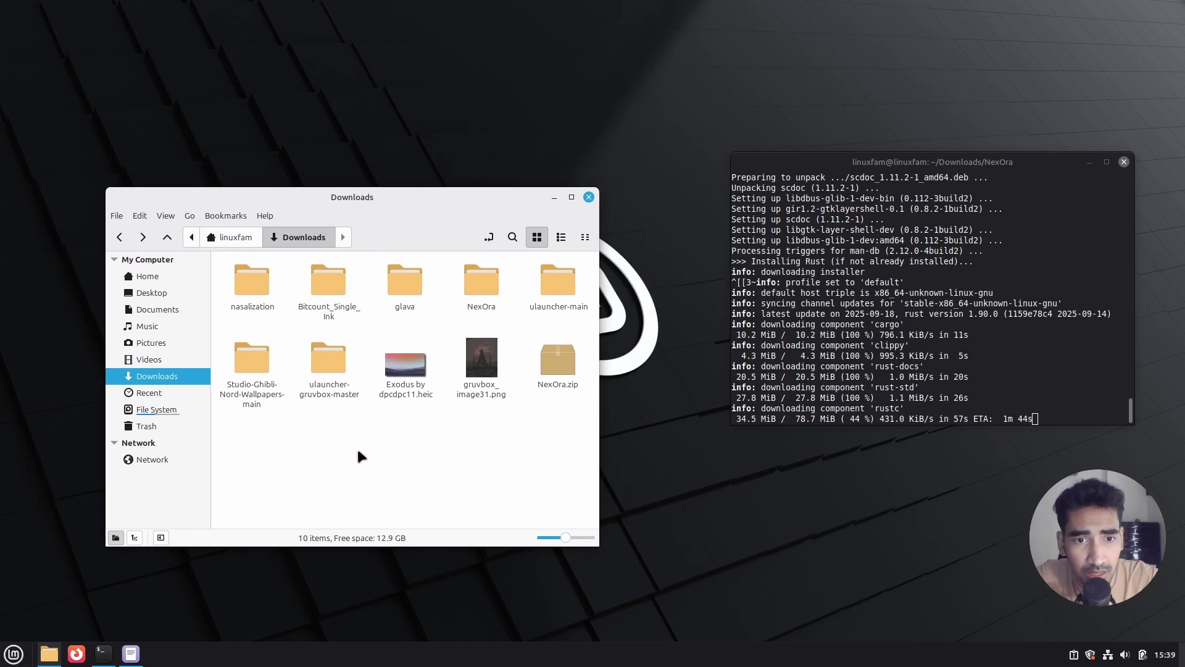
{"action": "double_click", "coordinate": [257, 366]}
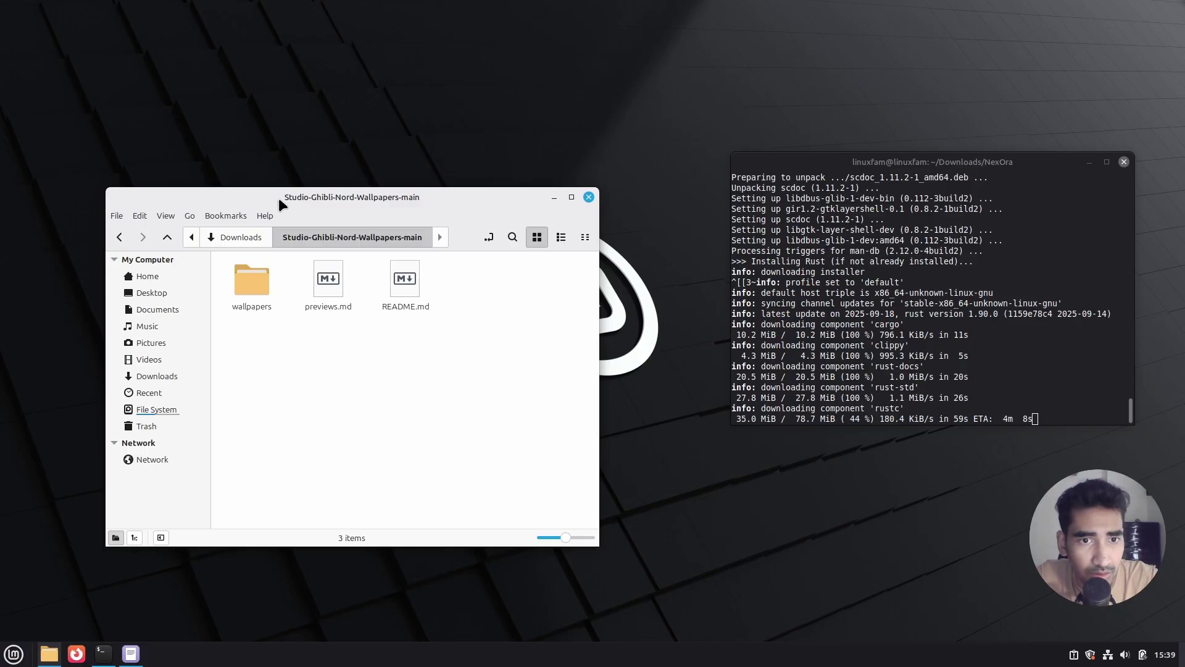
{"action": "double_click", "coordinate": [247, 288]}
{"action": "double_click", "coordinate": [259, 283]}
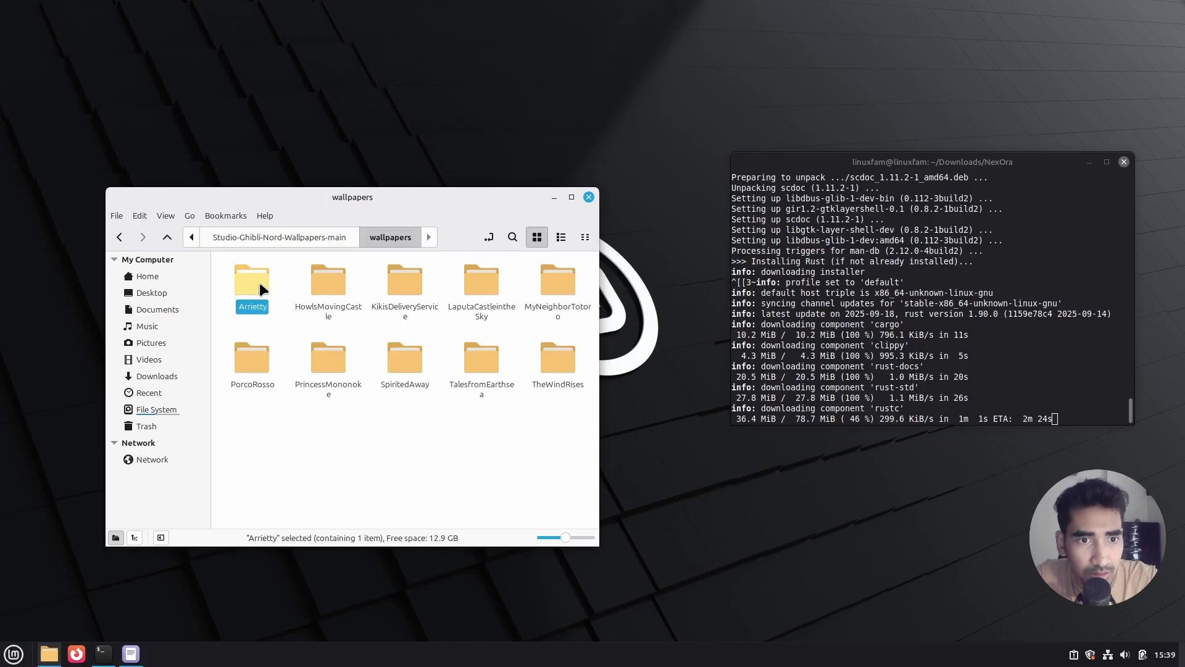
{"action": "left_click", "coordinate": [117, 239]}
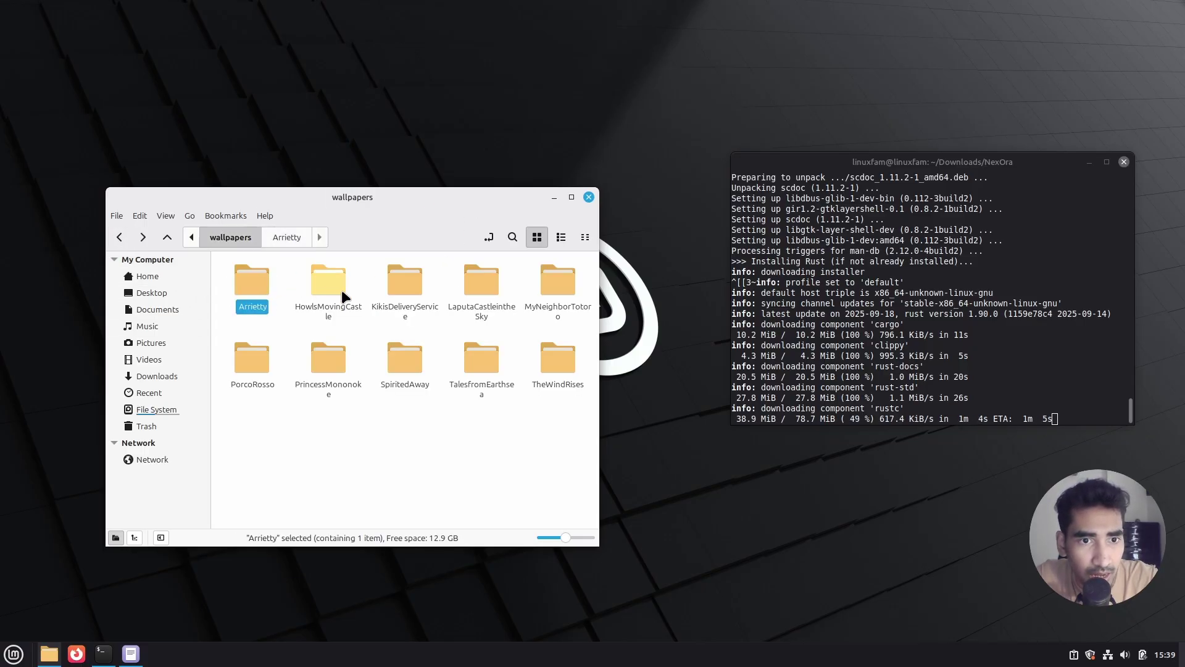
{"action": "double_click", "coordinate": [408, 357]}
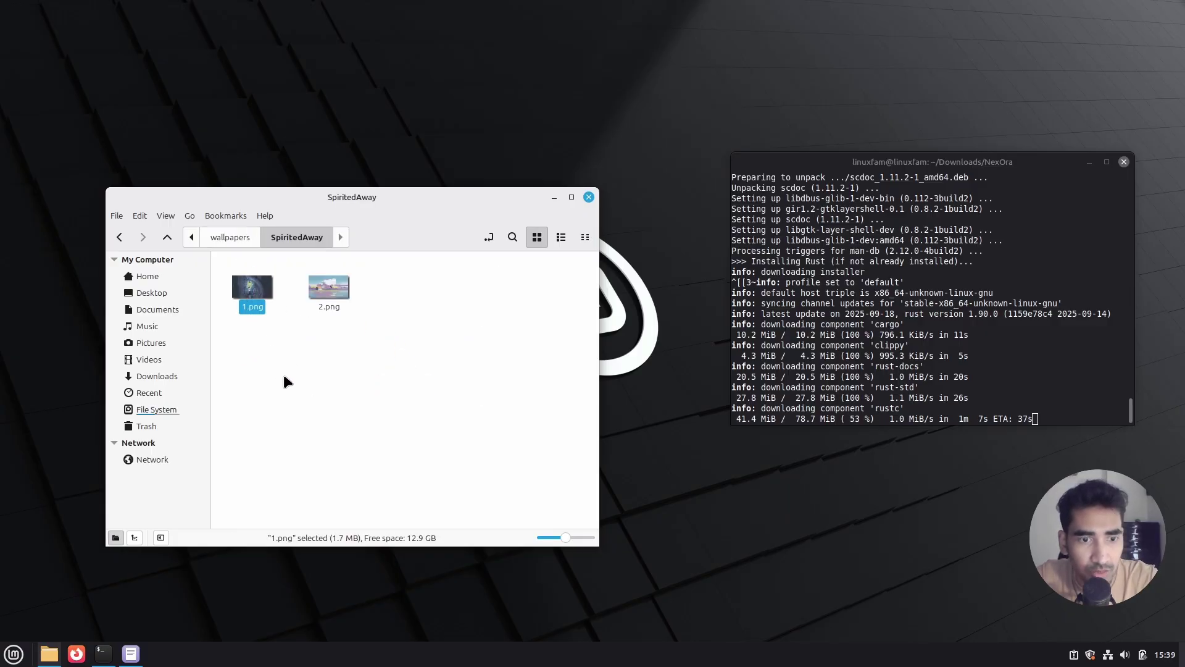
- Paste 1.png into the walls/walls4 folder
{"action": "left_click", "coordinate": [170, 272]}
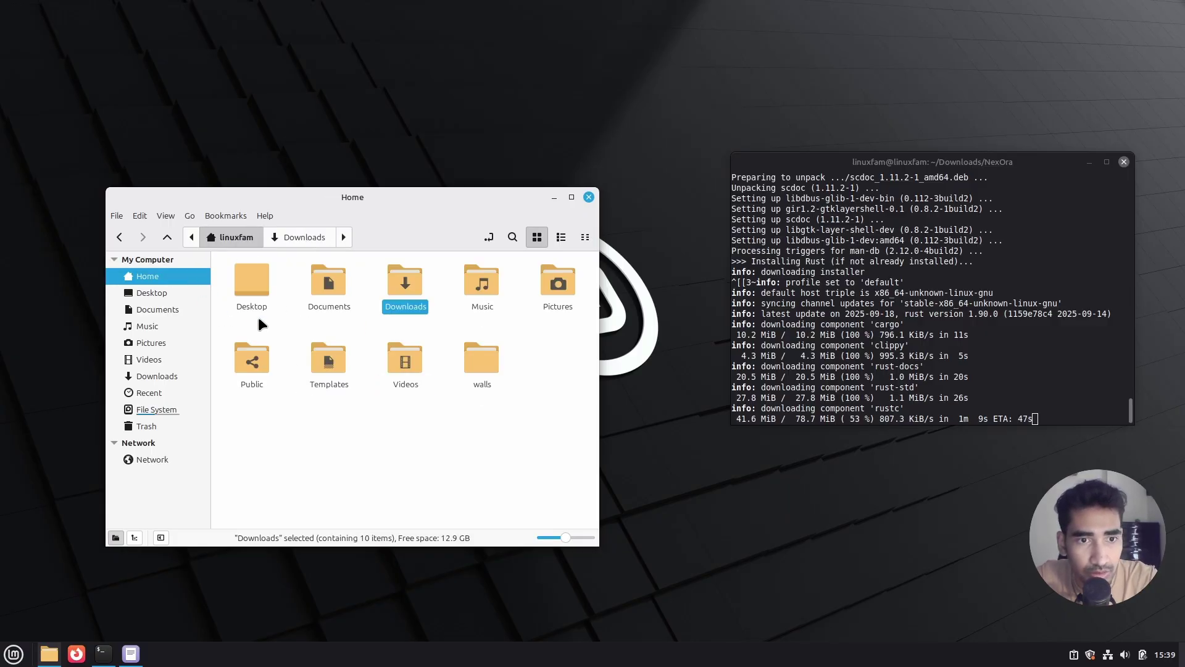
{"action": "double_click", "coordinate": [484, 354]}
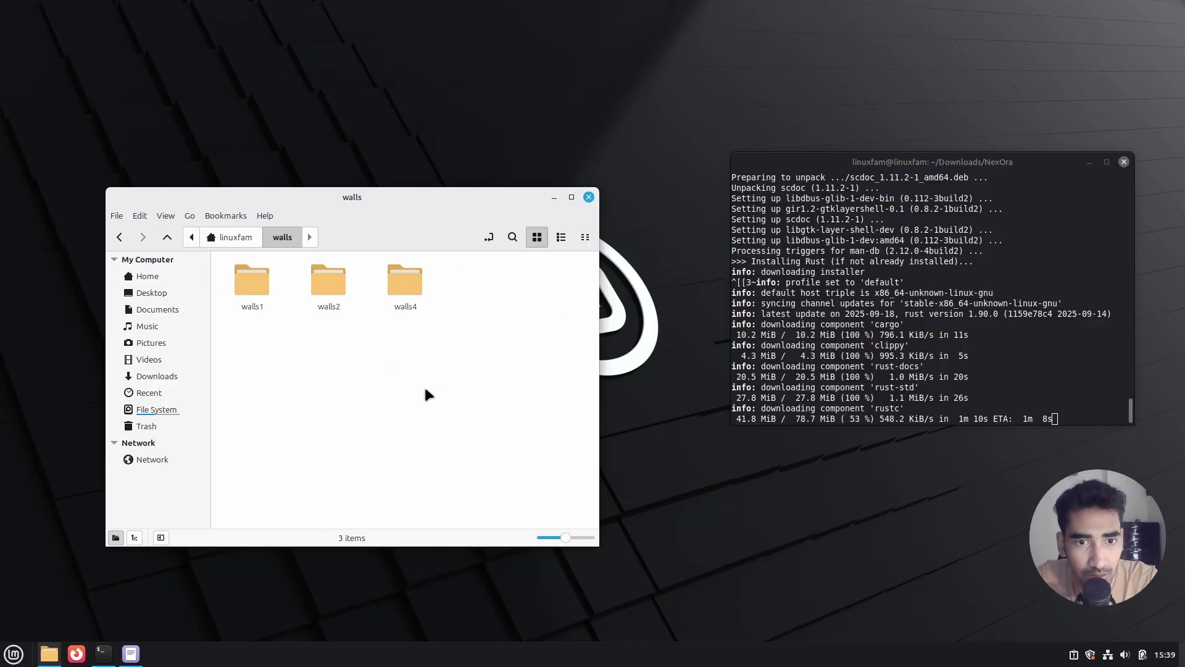
{"action": "double_click", "coordinate": [407, 282]}
{"action": "key", "text": "ctrl+v"}
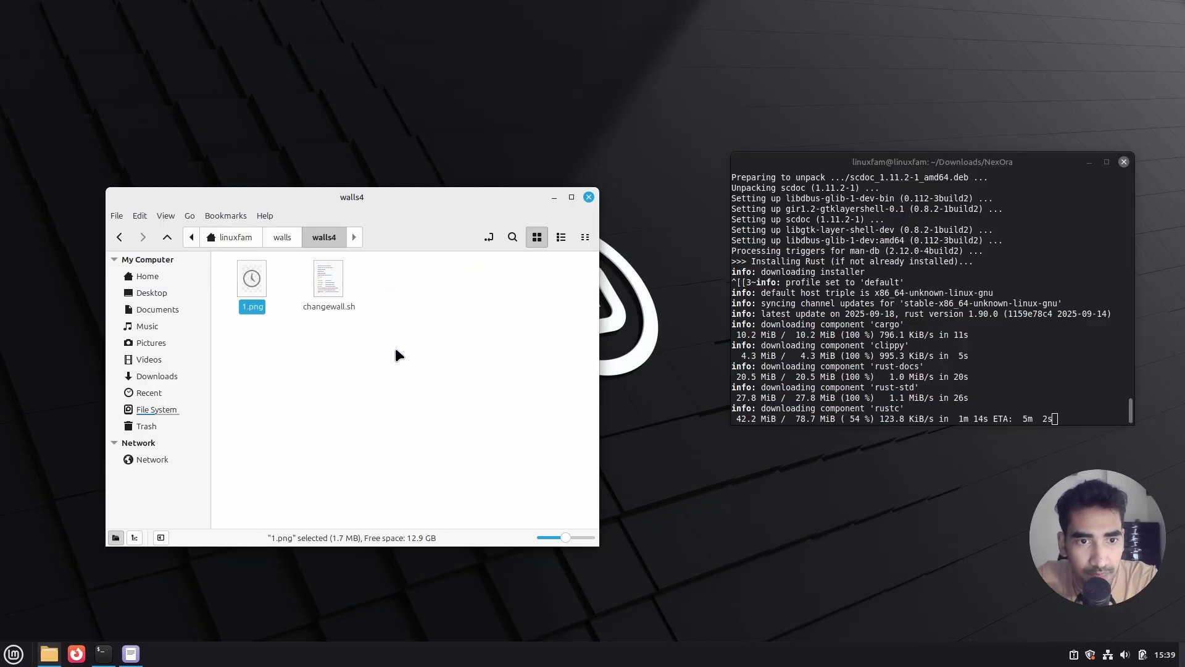
{"action": "left_click", "coordinate": [368, 332]}
- Take gruvbox_image31.png from Downloads onto the clipboard
{"action": "left_click", "coordinate": [120, 238]}
{"action": "left_click", "coordinate": [119, 238]}
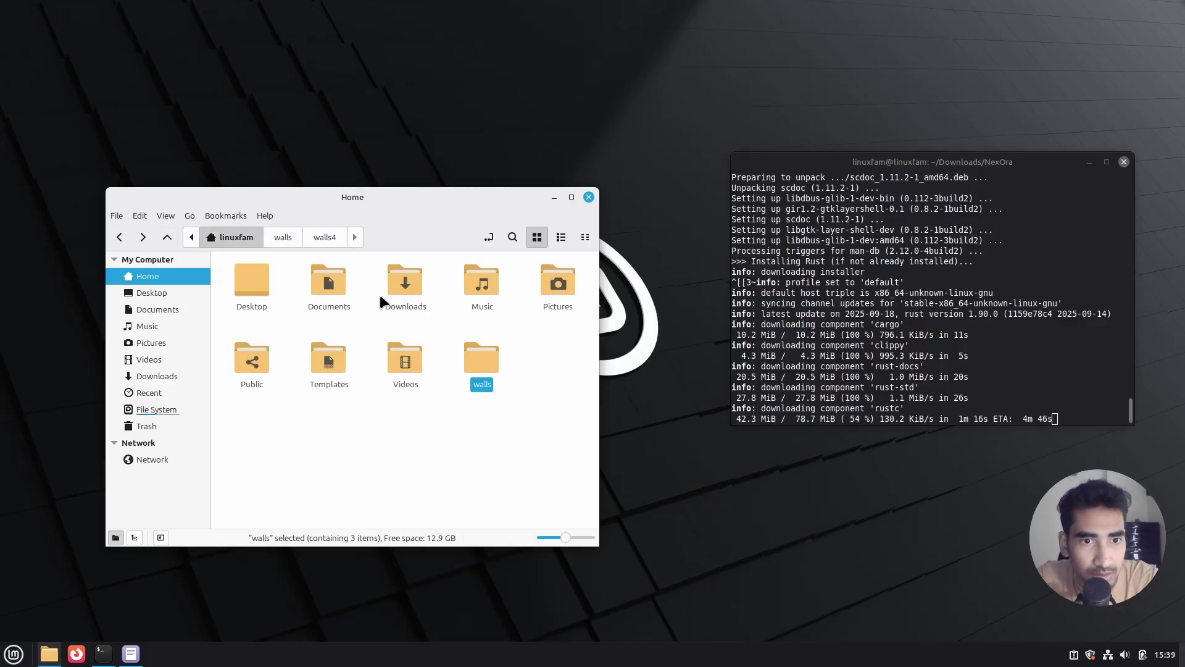
{"action": "double_click", "coordinate": [398, 287]}
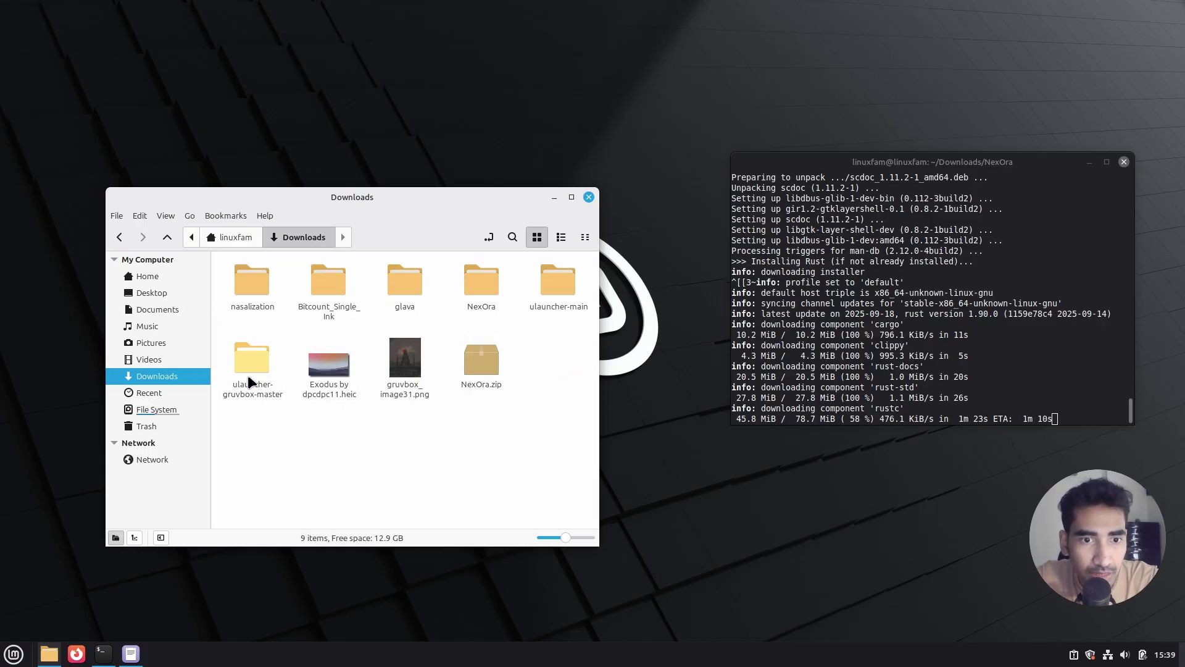
{"action": "left_click", "coordinate": [398, 395]}
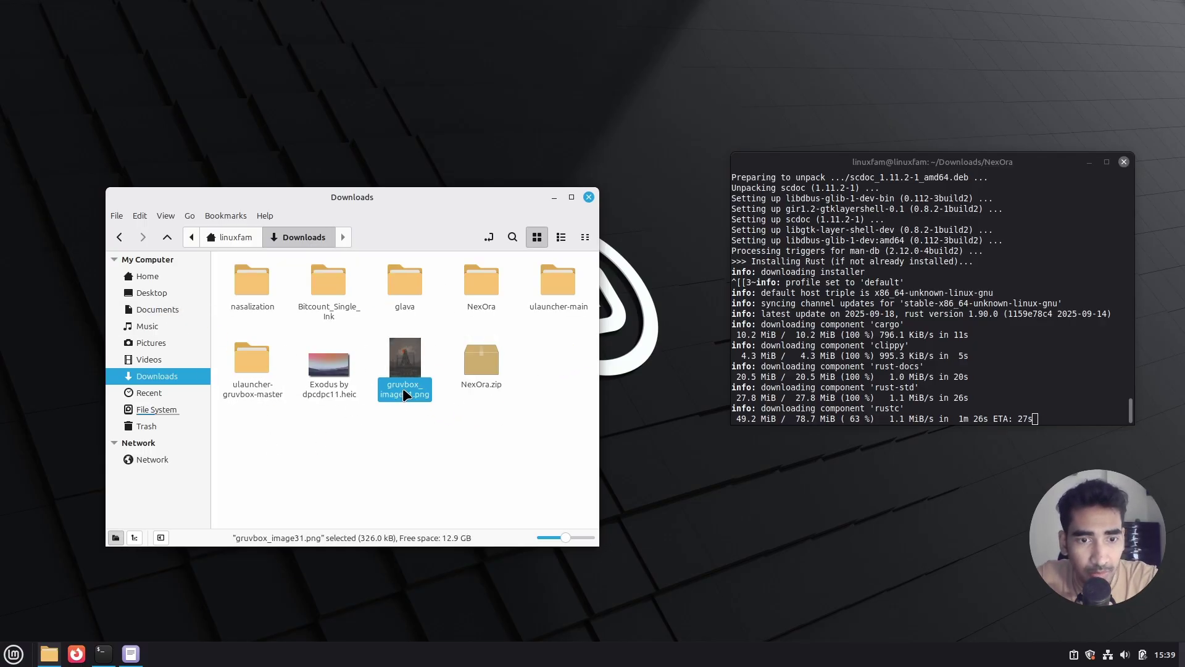
{"action": "key", "text": "ctrl+c"}
- Paste gruvbox_image31.png into the walls/walls1 folder
{"action": "key", "text": "alt+Up"}
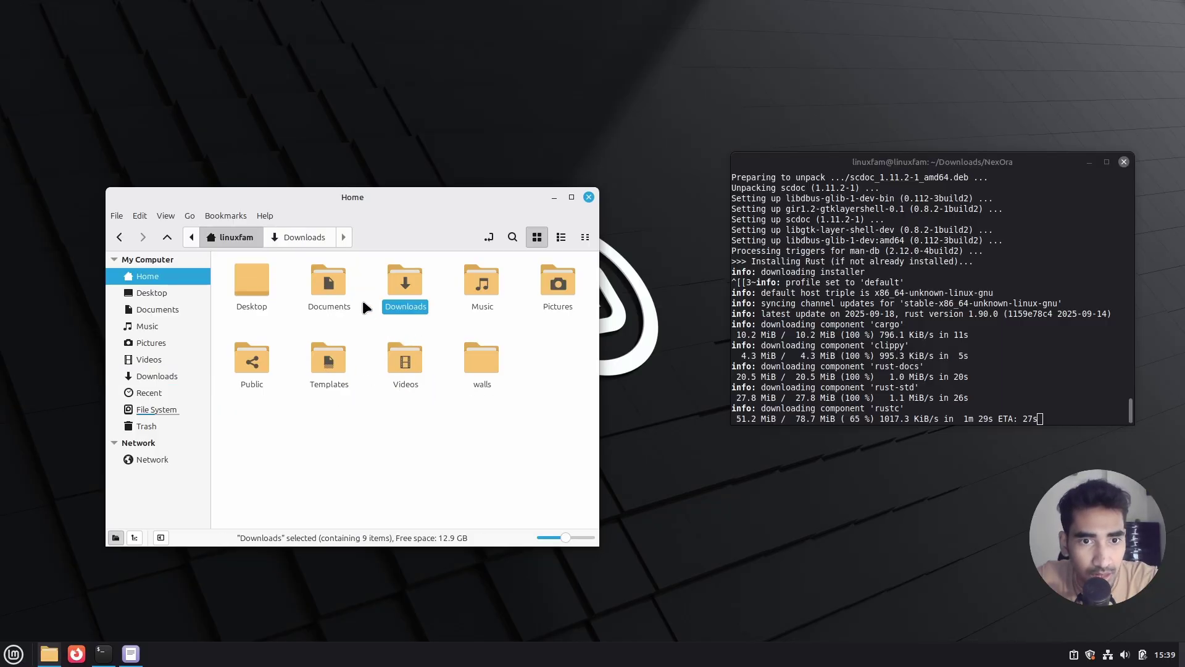
{"action": "double_click", "coordinate": [396, 286]}
{"action": "left_click", "coordinate": [153, 275]}
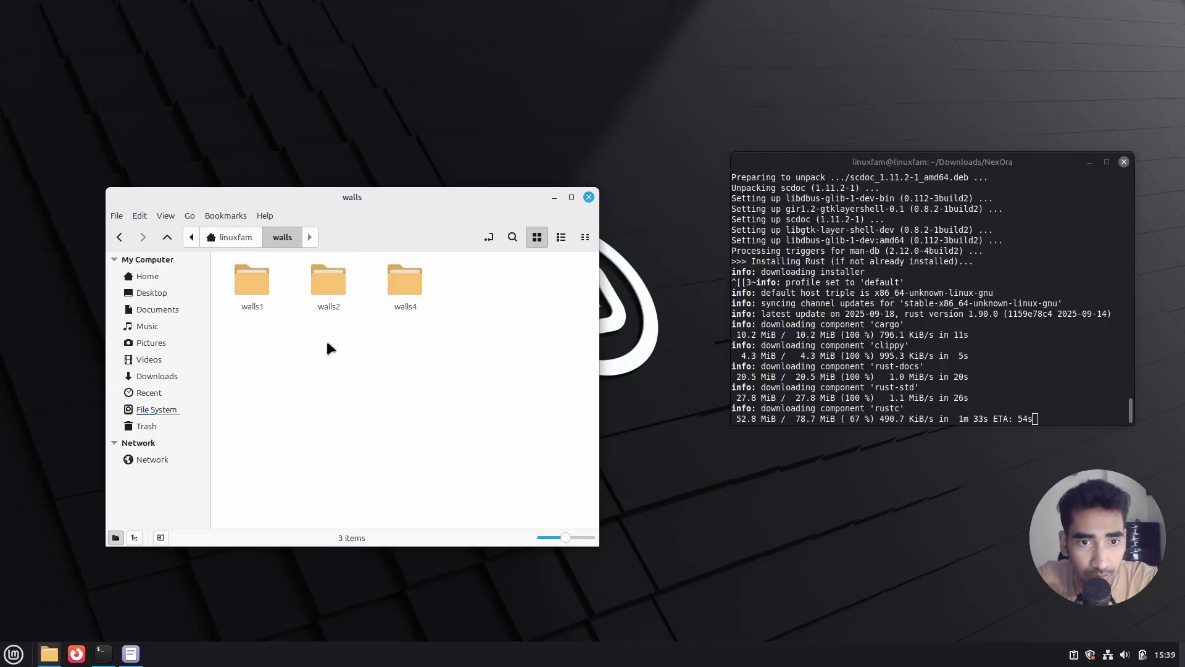
{"action": "double_click", "coordinate": [258, 294]}
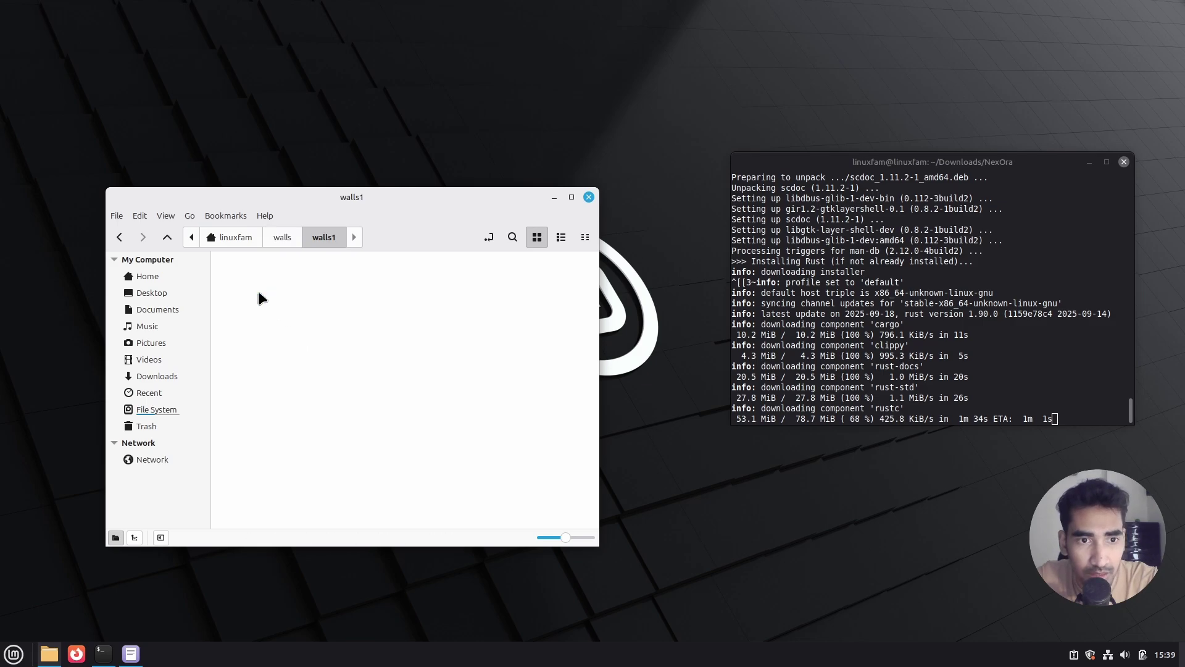
{"action": "key", "text": "ctrl+v"}
{"action": "left_click", "coordinate": [381, 386]}
- Return to the Downloads folder
{"action": "left_click", "coordinate": [119, 238]}
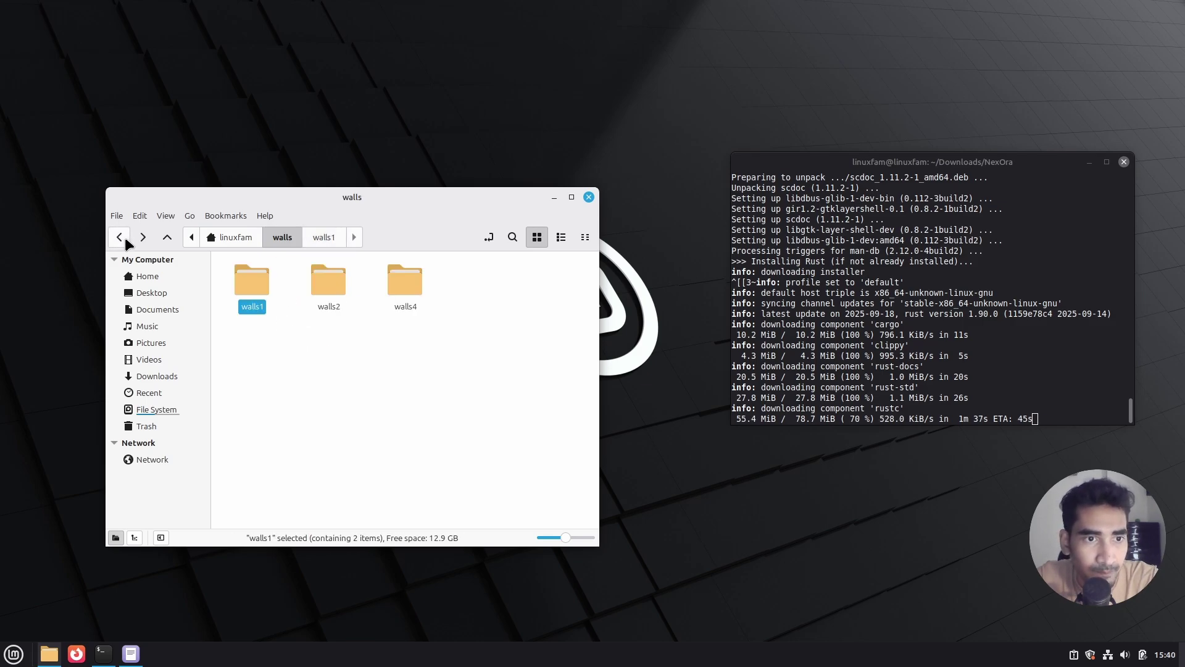
{"action": "left_click", "coordinate": [119, 237]}
{"action": "double_click", "coordinate": [407, 283]}
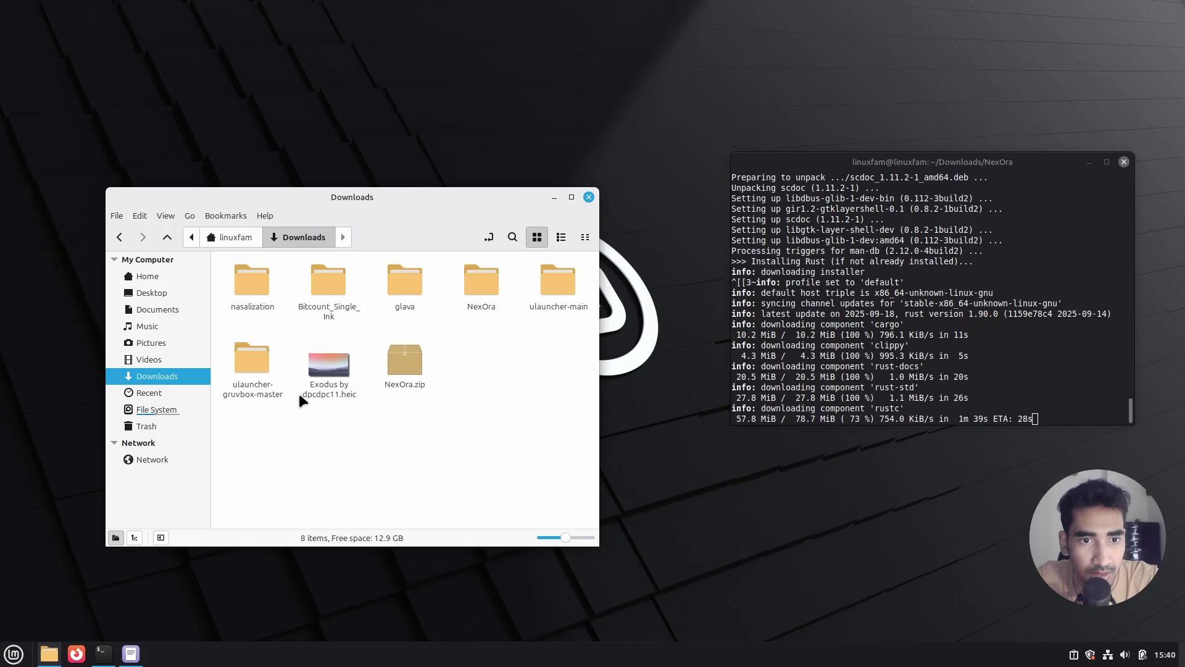
{"action": "left_click_drag", "start_coordinate": [317, 431], "coordinate": [341, 357]}
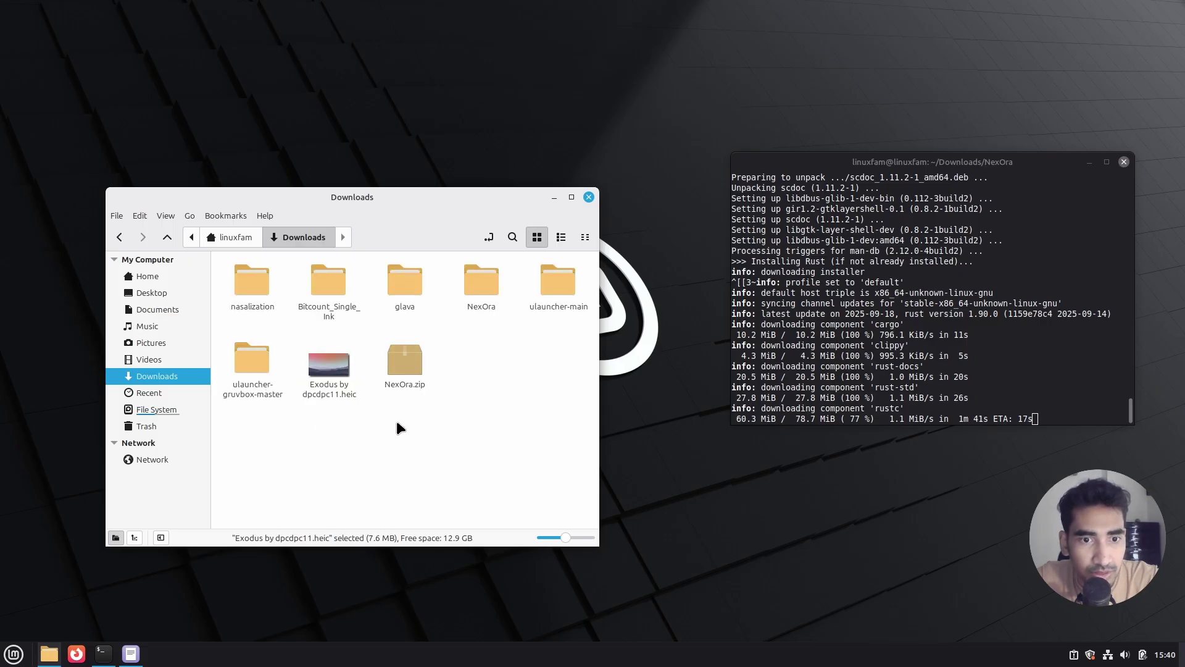
{"action": "left_click", "coordinate": [394, 420]}
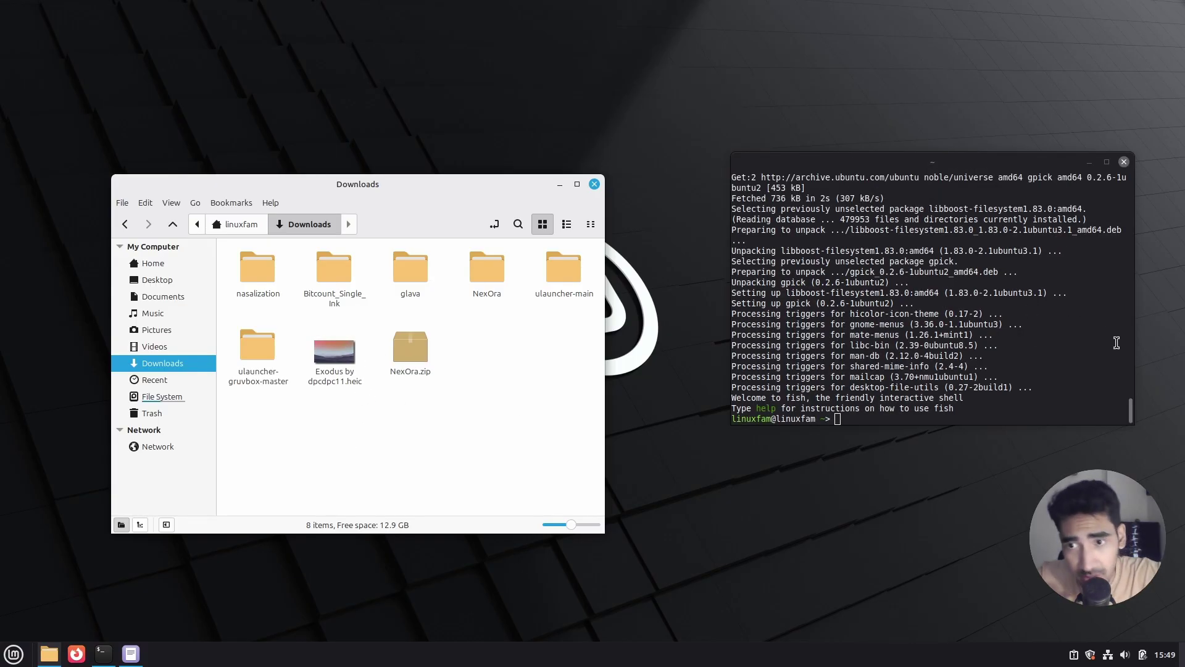
- Close the terminal after the apt install finishes, bringing up the close confirmation
{"action": "left_click", "coordinate": [1117, 342]}
{"action": "left_click", "coordinate": [1124, 163]}
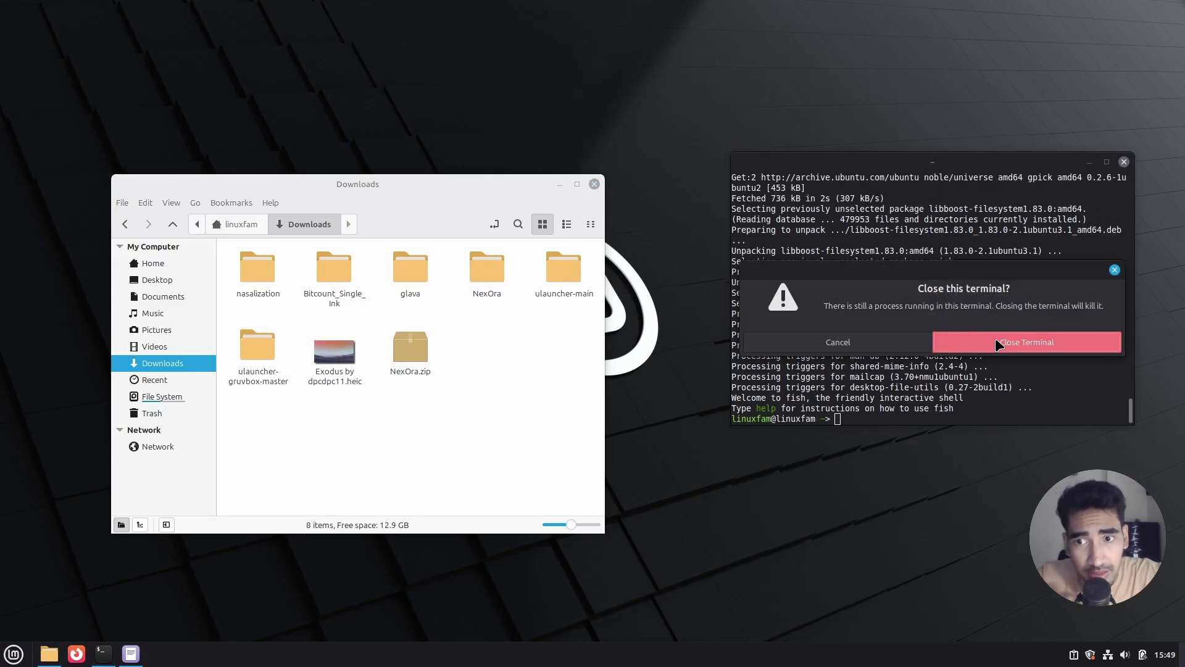
- Close the old terminal and open a new terminal in the Downloads folder
{"action": "left_click", "coordinate": [1042, 348]}
{"action": "left_click_drag", "start_coordinate": [459, 186], "coordinate": [702, 171]}
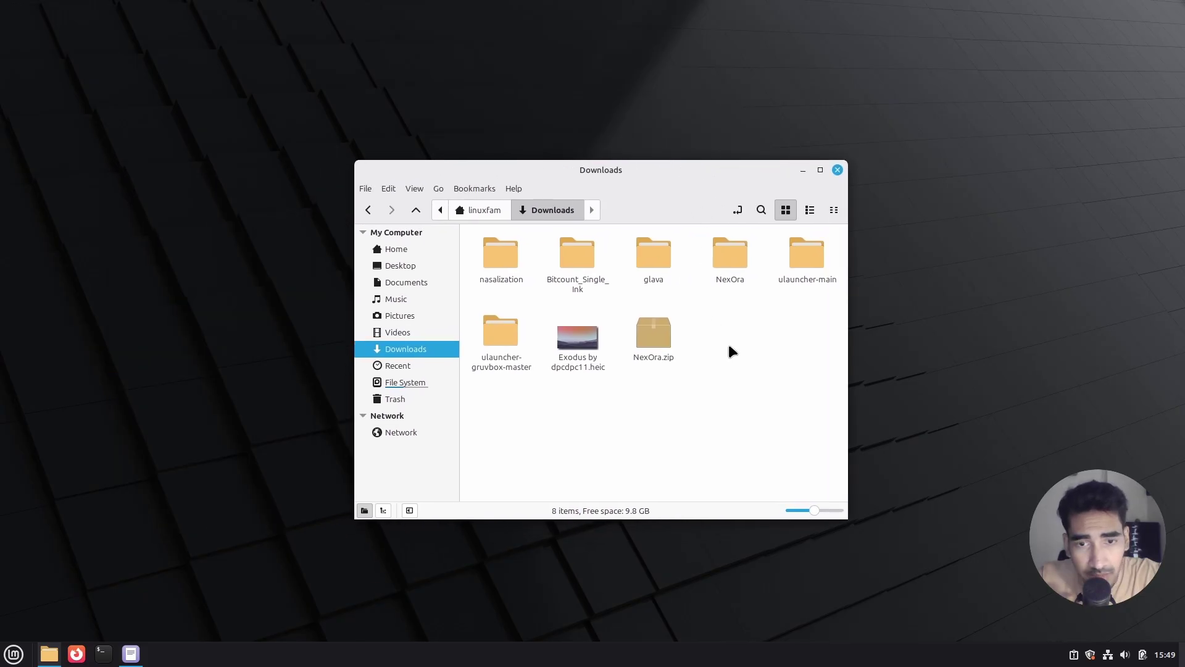
{"action": "right_click", "coordinate": [727, 387]}
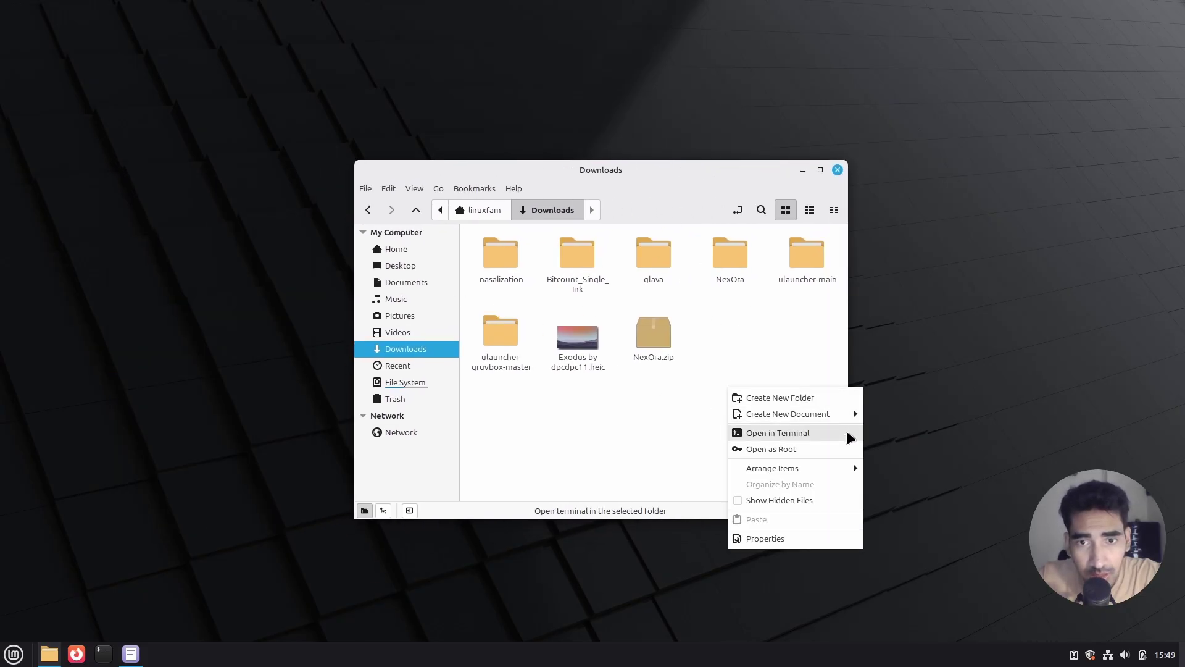
{"action": "left_click", "coordinate": [786, 335]}
{"action": "right_click", "coordinate": [759, 361]}
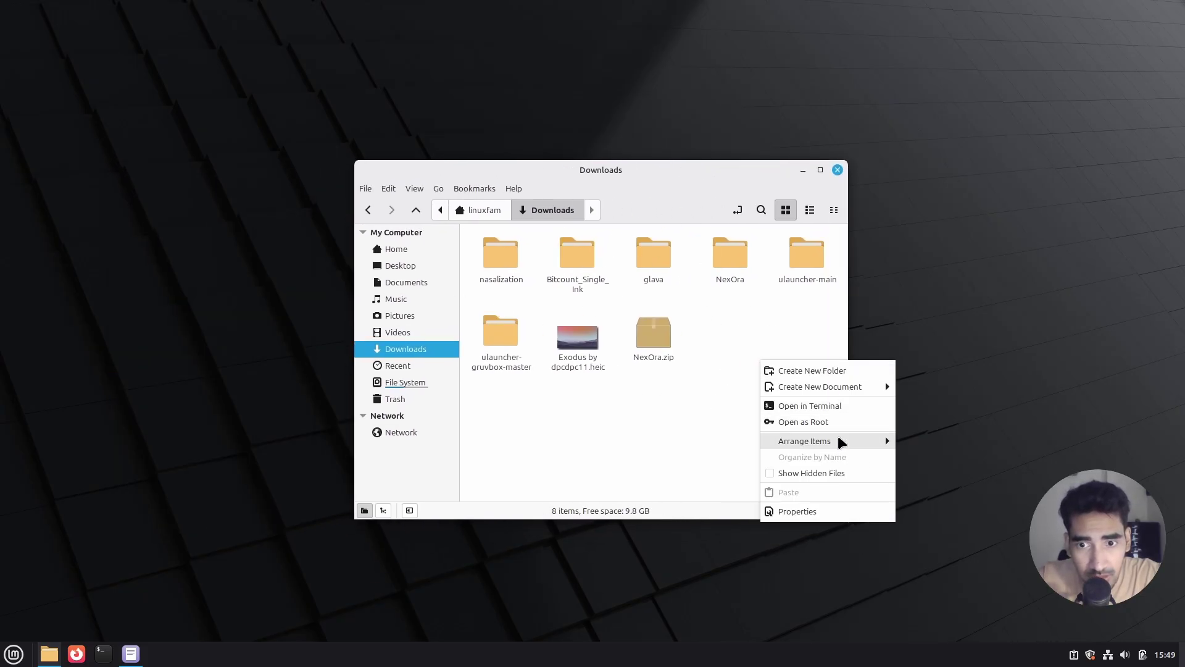
{"action": "left_click", "coordinate": [824, 407]}
{"action": "left_click_drag", "start_coordinate": [331, 43], "coordinate": [1019, 279]}
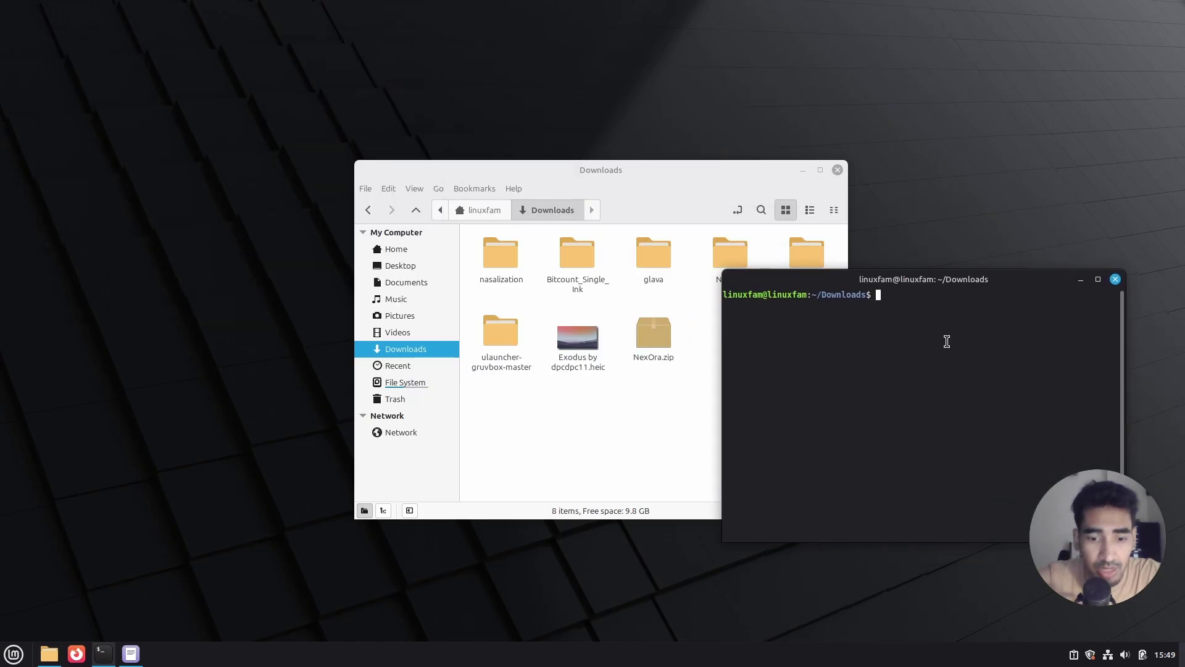
- Begin the heif-convert command and rename the Exodus .heic image to aa.heic
{"action": "type", "text": "heif"}
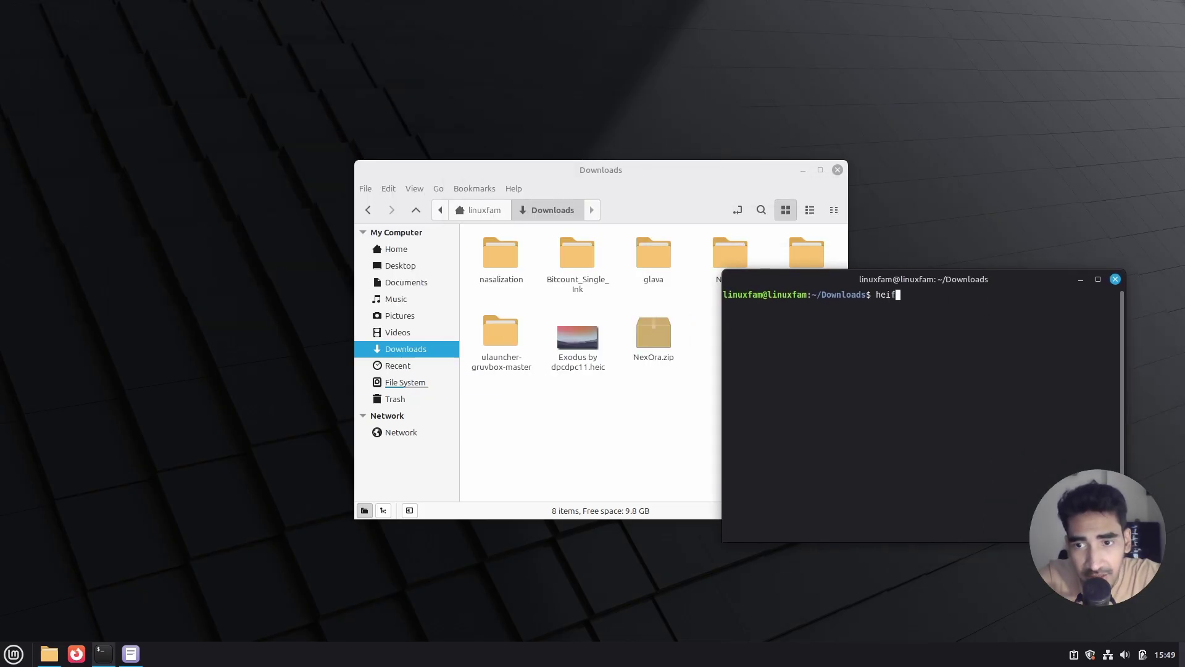
{"action": "type", "text": "-convert"}
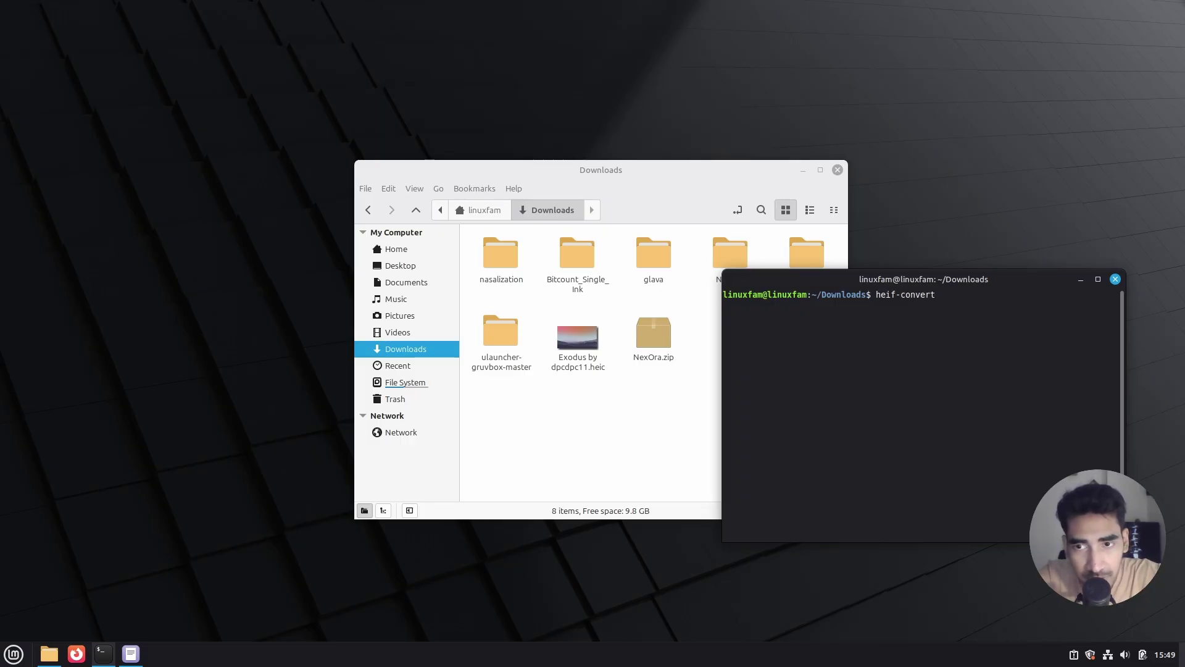
{"action": "left_click", "coordinate": [564, 336]}
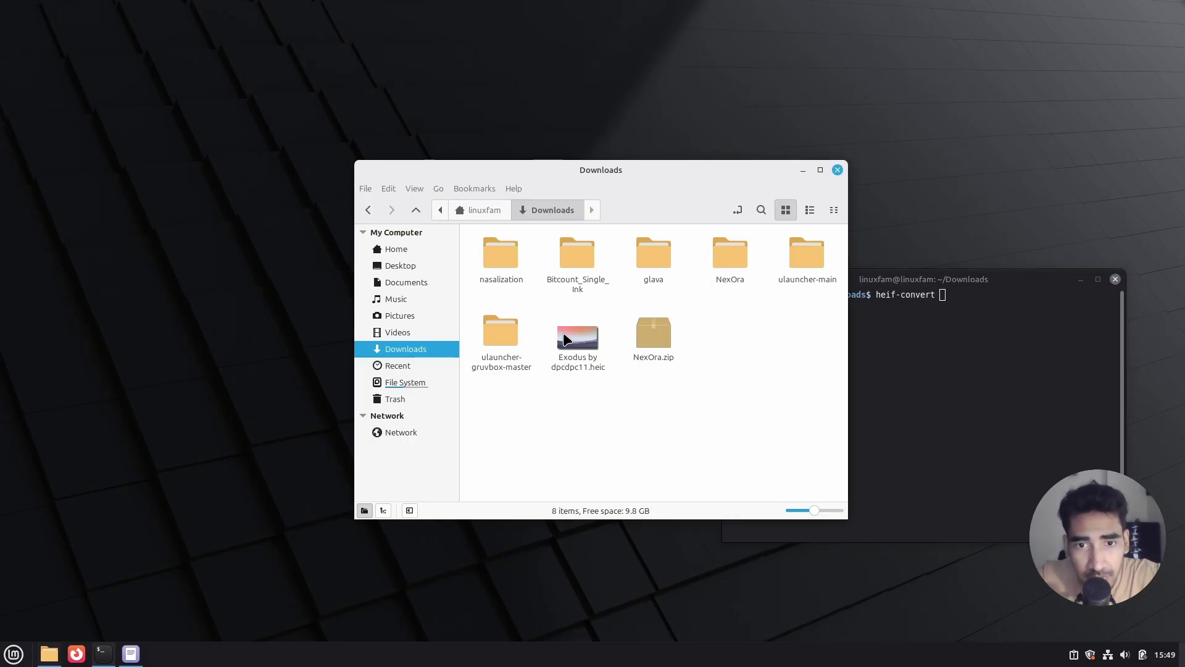
{"action": "right_click", "coordinate": [564, 337]}
{"action": "left_click", "coordinate": [618, 445]}
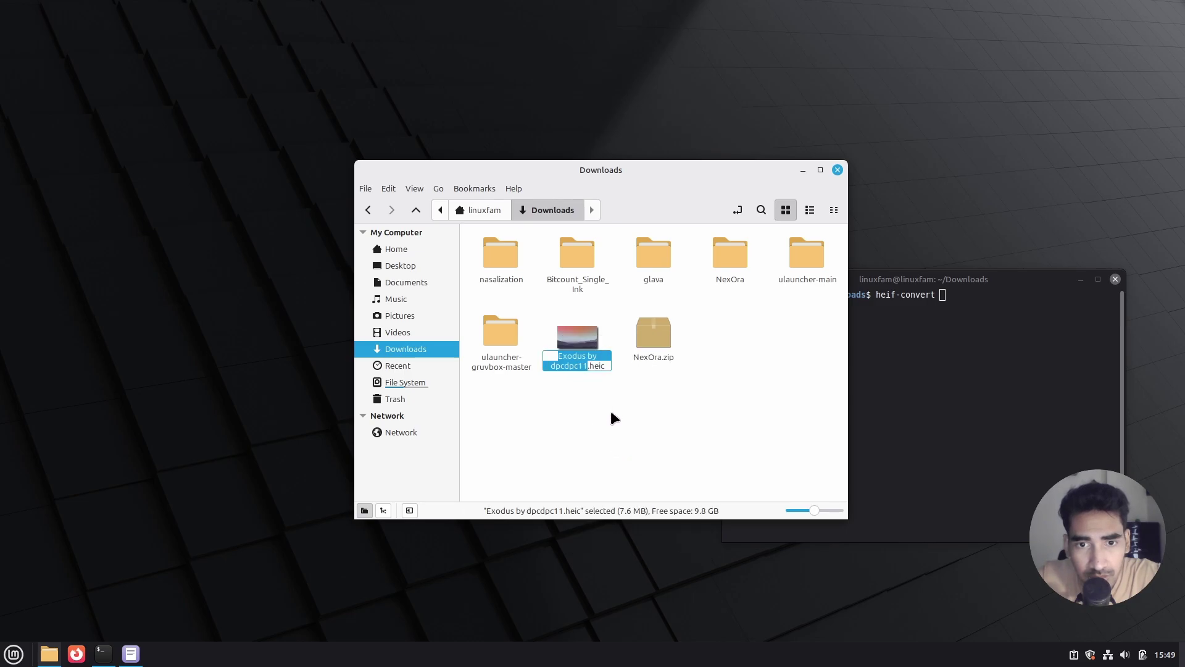
{"action": "type", "text": "aa"}
{"action": "key", "text": "Return"}
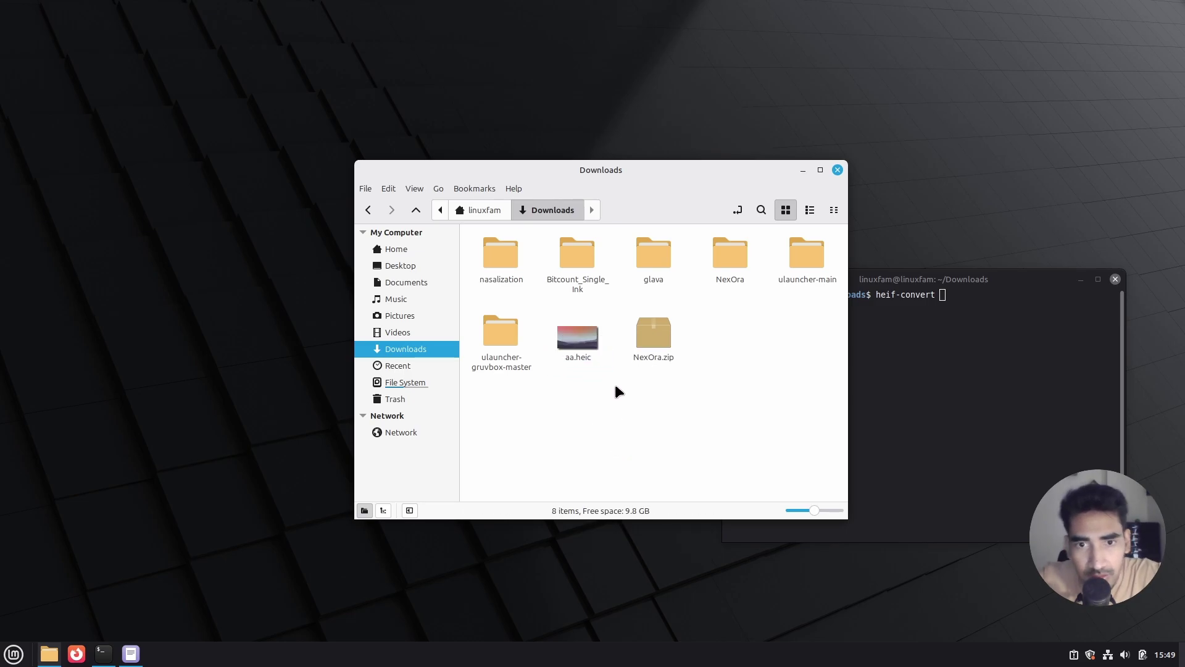
- Run heif-convert aa.heic wall.png to create wall-1 to wall-4, then close the terminal
{"action": "left_click", "coordinate": [995, 343]}
{"action": "type", "text": "a"}
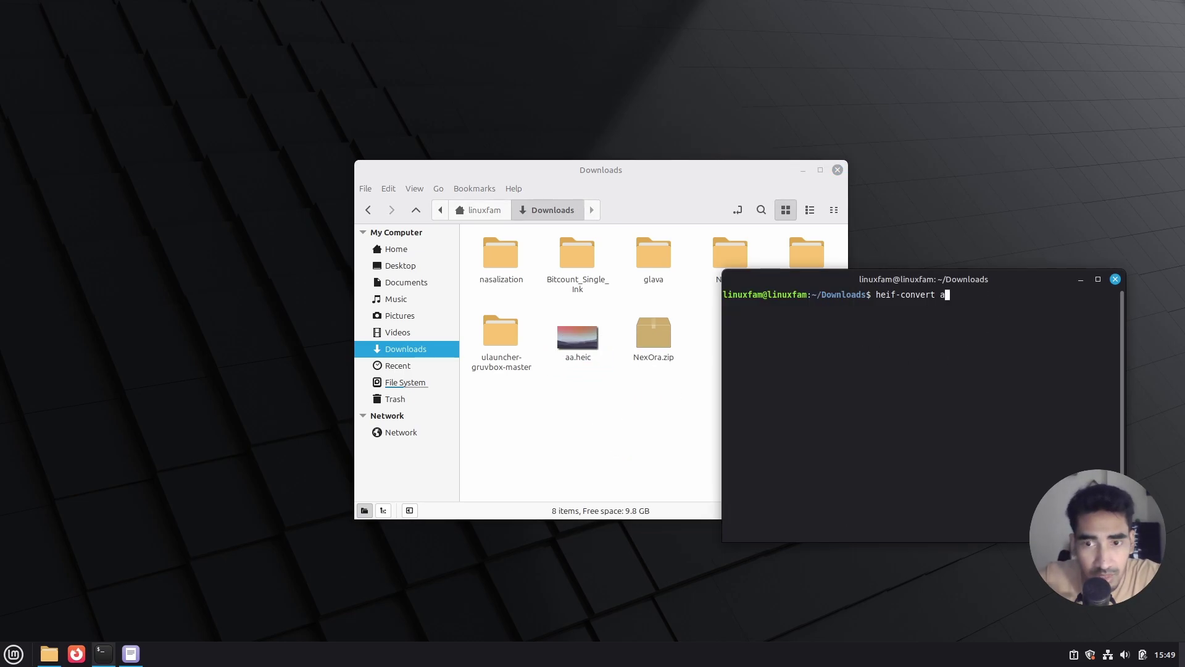
{"action": "type", "text": "a.heic"}
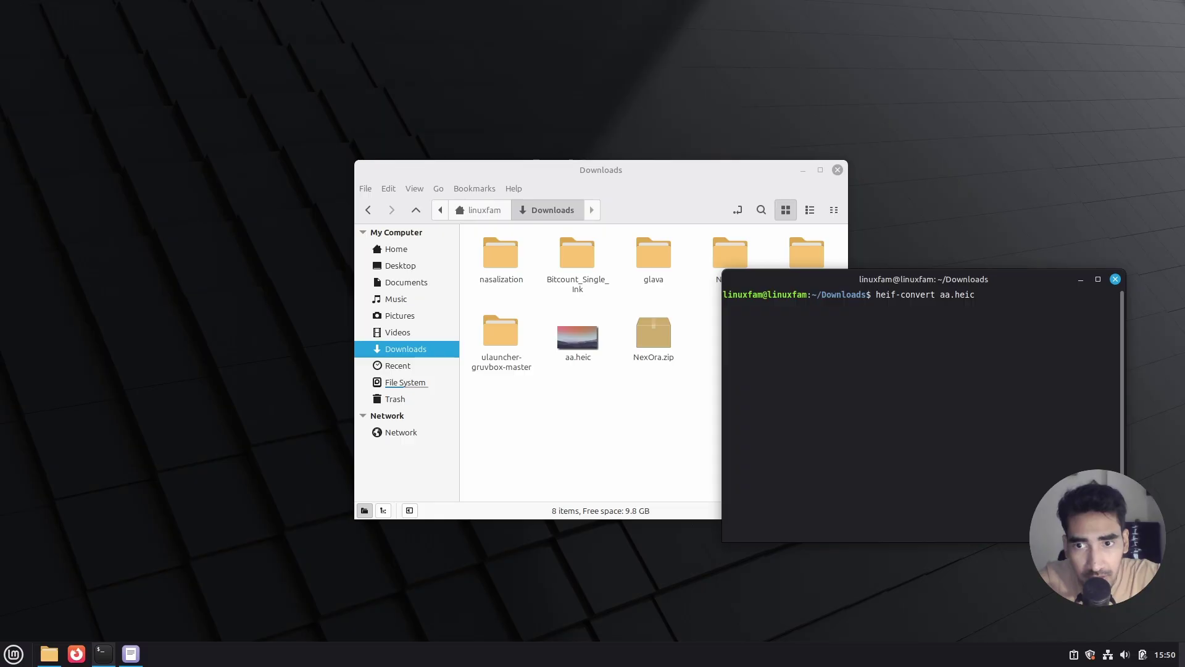
{"action": "type", "text": "wa"}
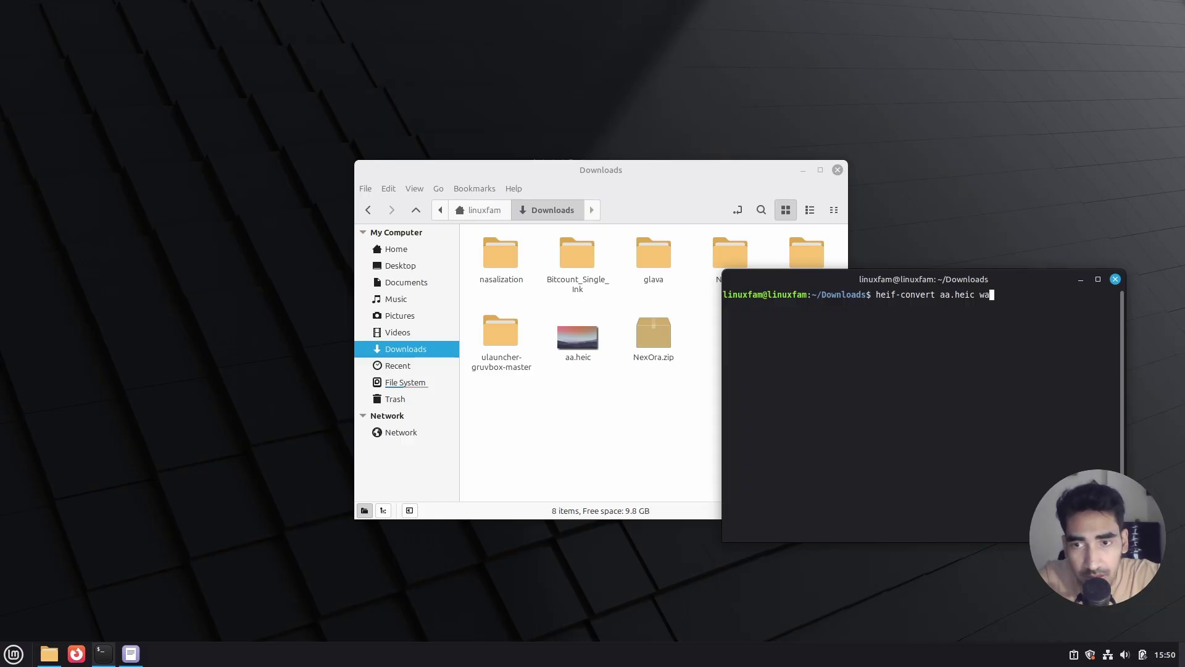
{"action": "type", "text": "ll.png"}
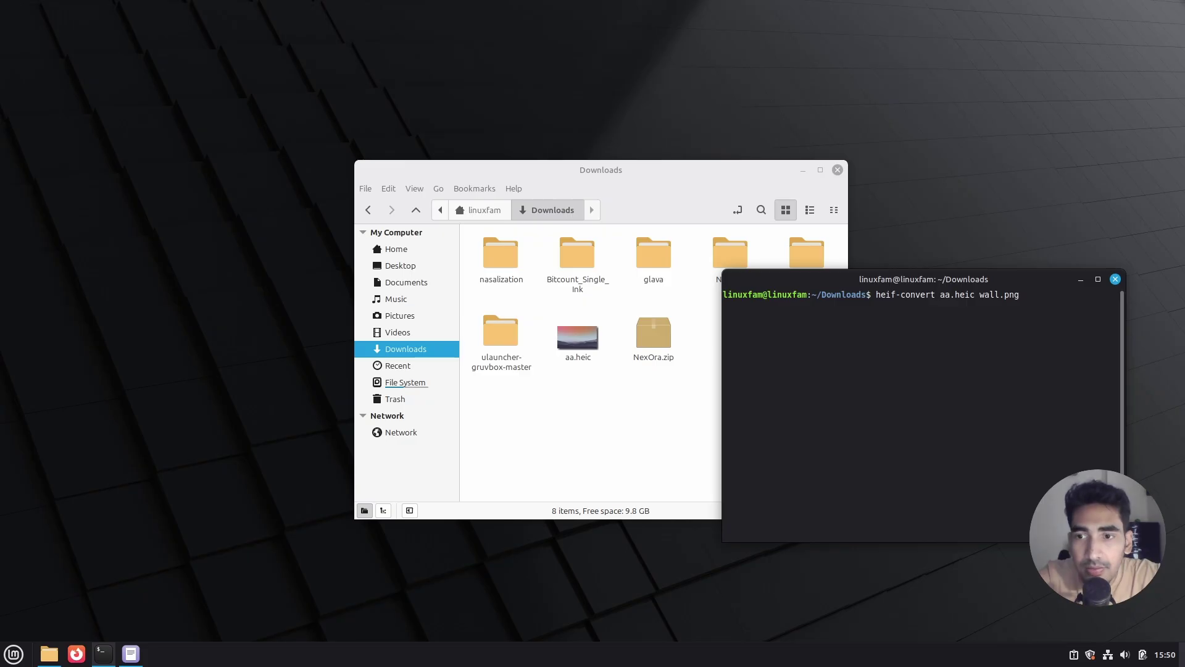
{"action": "key", "text": "Return"}
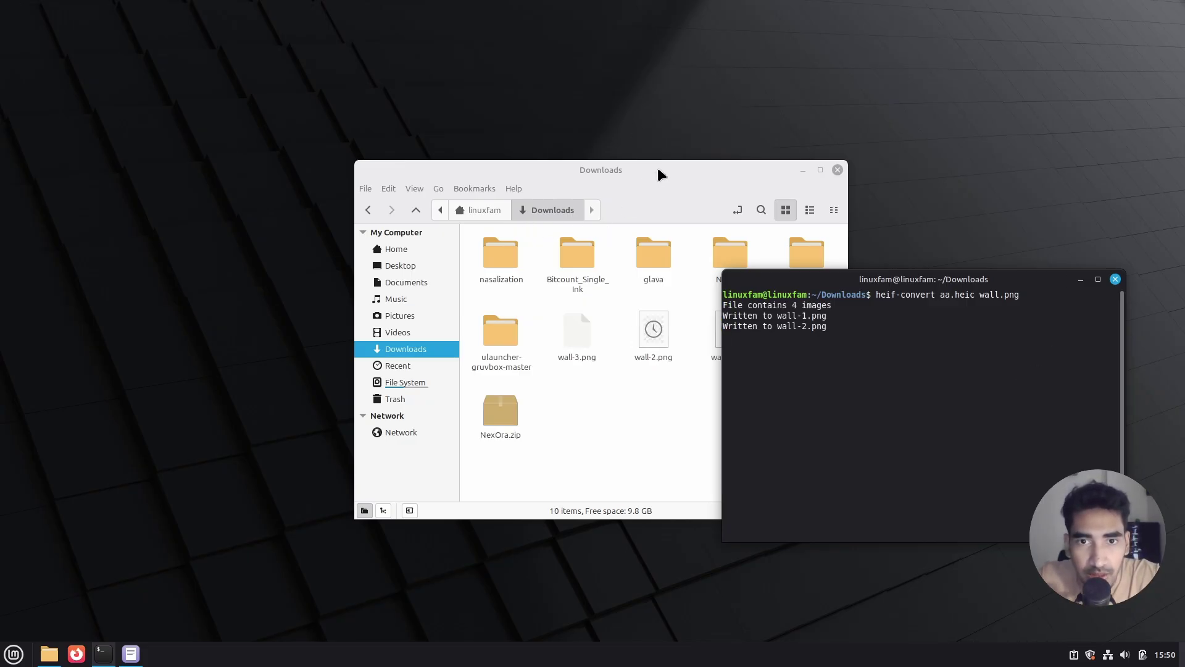
{"action": "left_click_drag", "start_coordinate": [657, 169], "coordinate": [466, 177]}
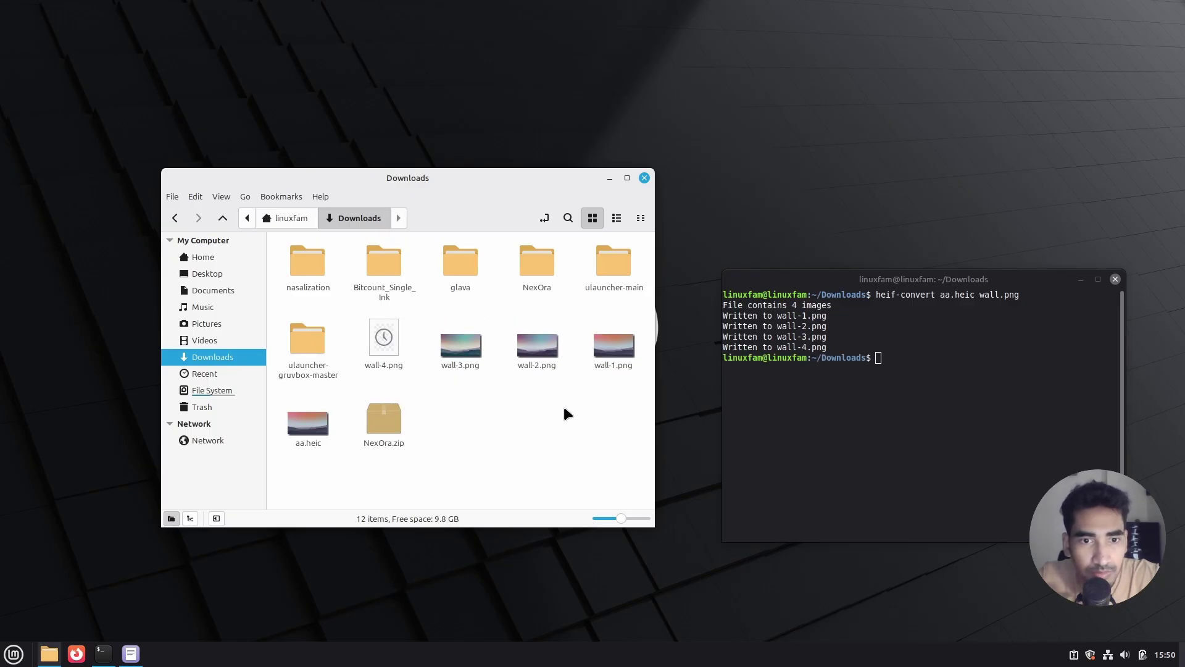
{"action": "left_click", "coordinate": [1115, 279]}
- Delete aa.heic from Downloads and cut the four wall images
{"action": "left_click_drag", "start_coordinate": [481, 176], "coordinate": [770, 179]}
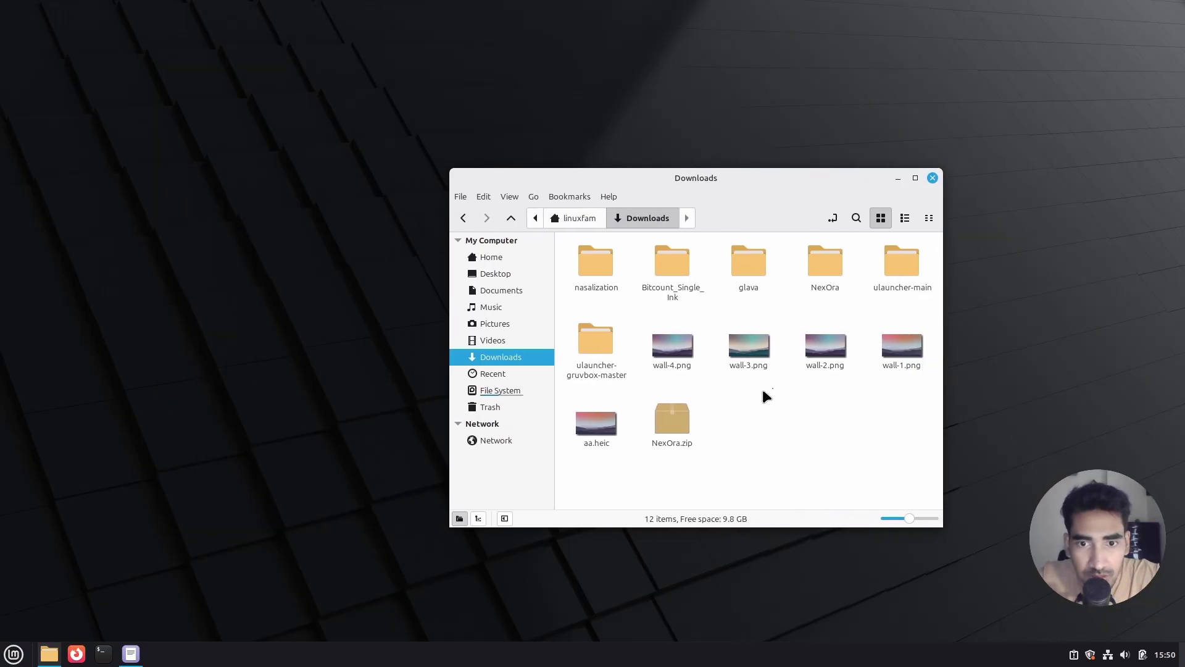
{"action": "left_click", "coordinate": [597, 432]}
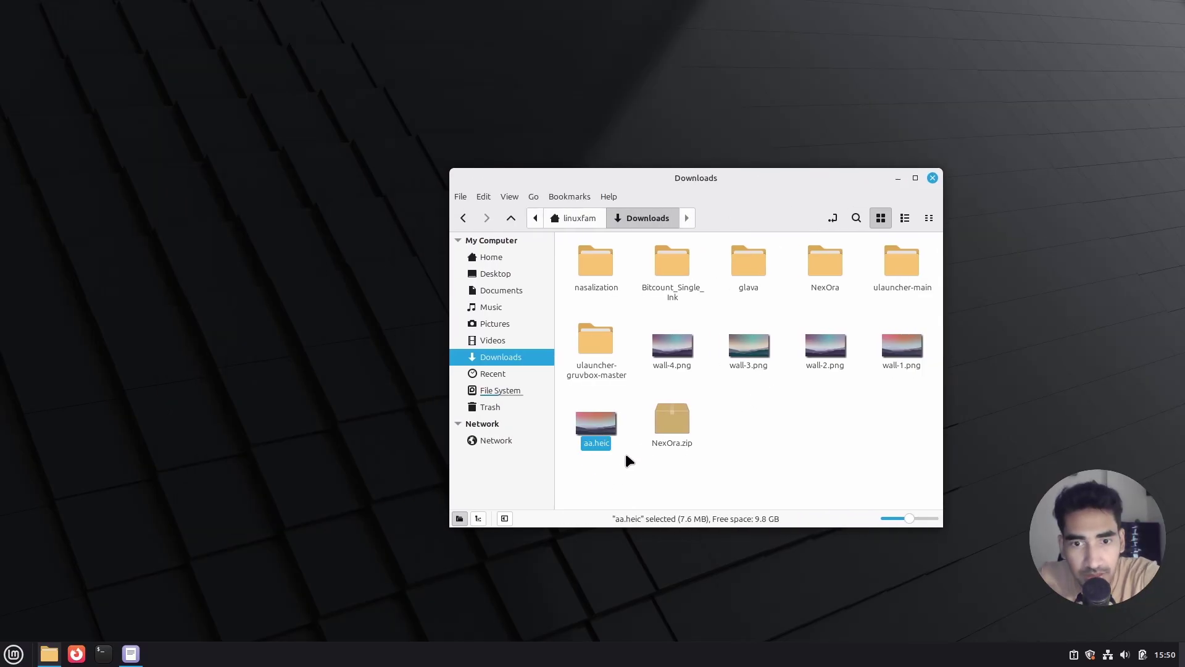
{"action": "key", "text": "Delete"}
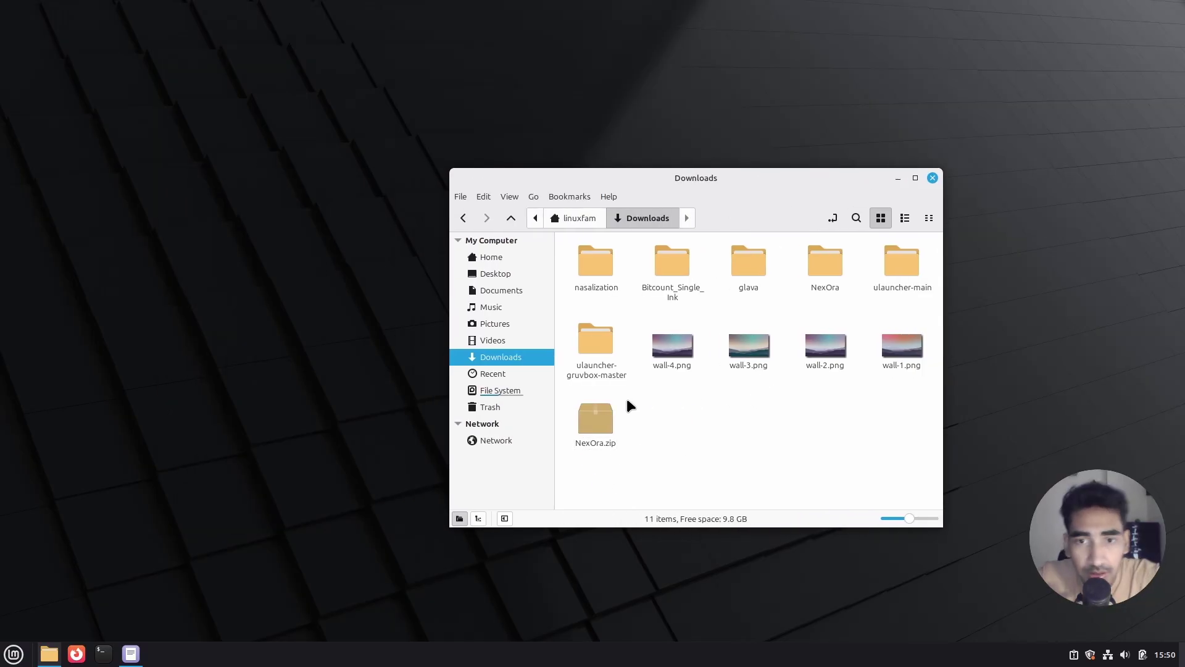
{"action": "left_click_drag", "start_coordinate": [667, 389], "coordinate": [902, 336]}
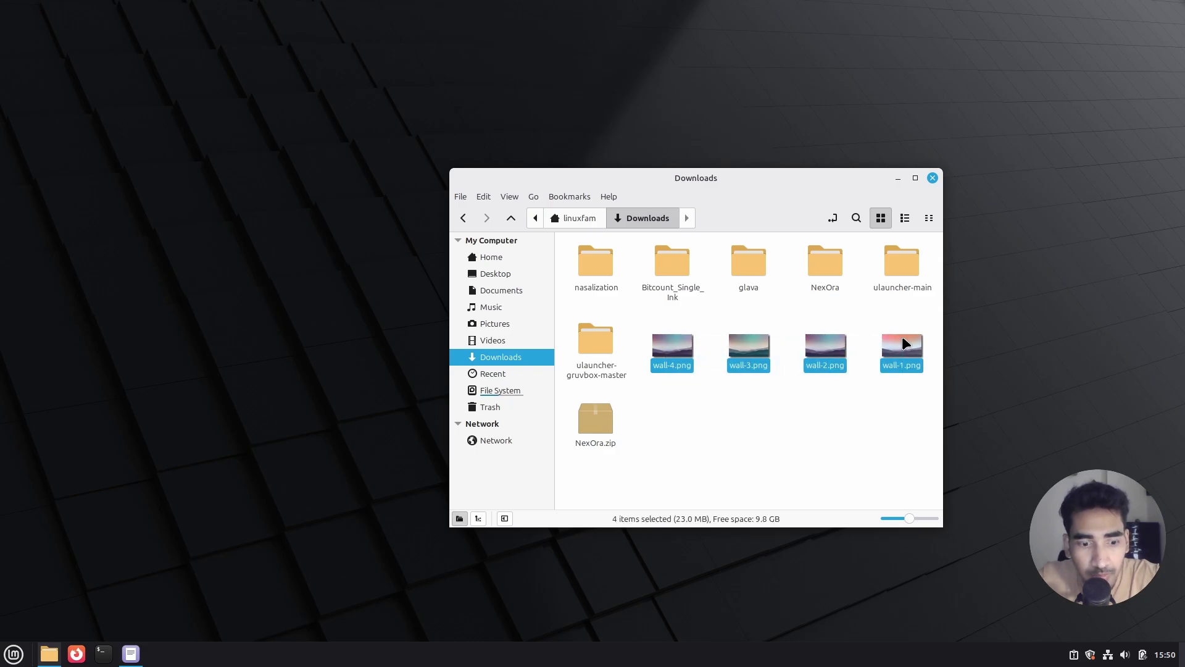
{"action": "key", "text": "ctrl+x"}
- Paste wall-1.png through wall-4.png into walls/walls2
{"action": "left_click", "coordinate": [463, 218]}
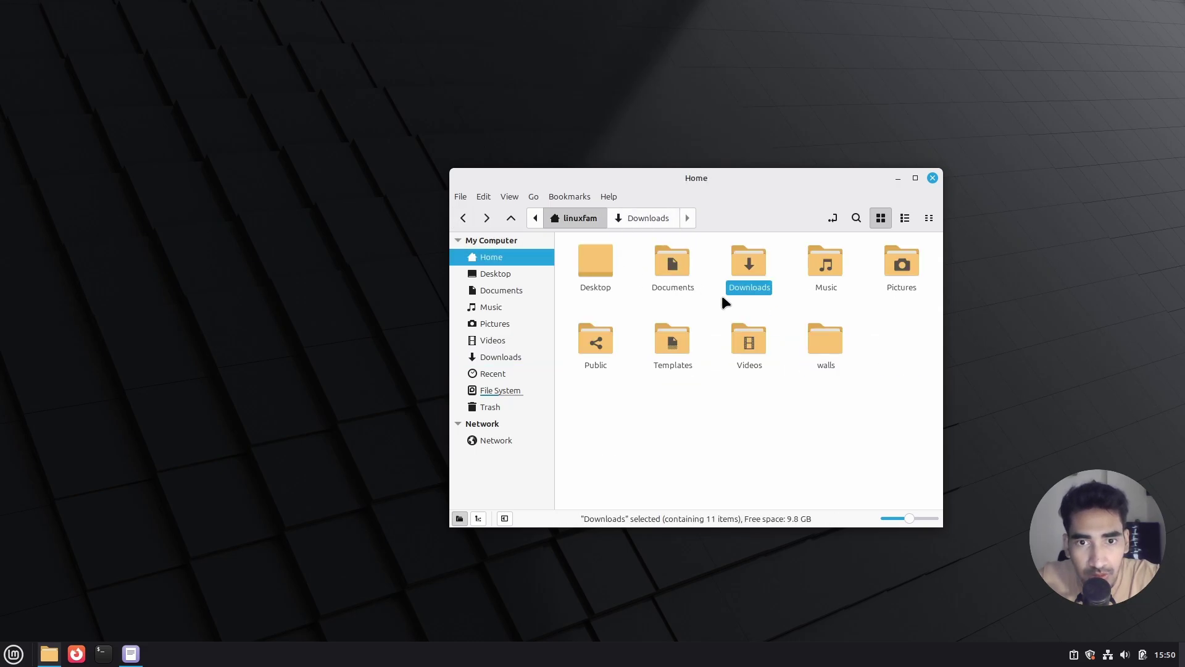
{"action": "double_click", "coordinate": [836, 339]}
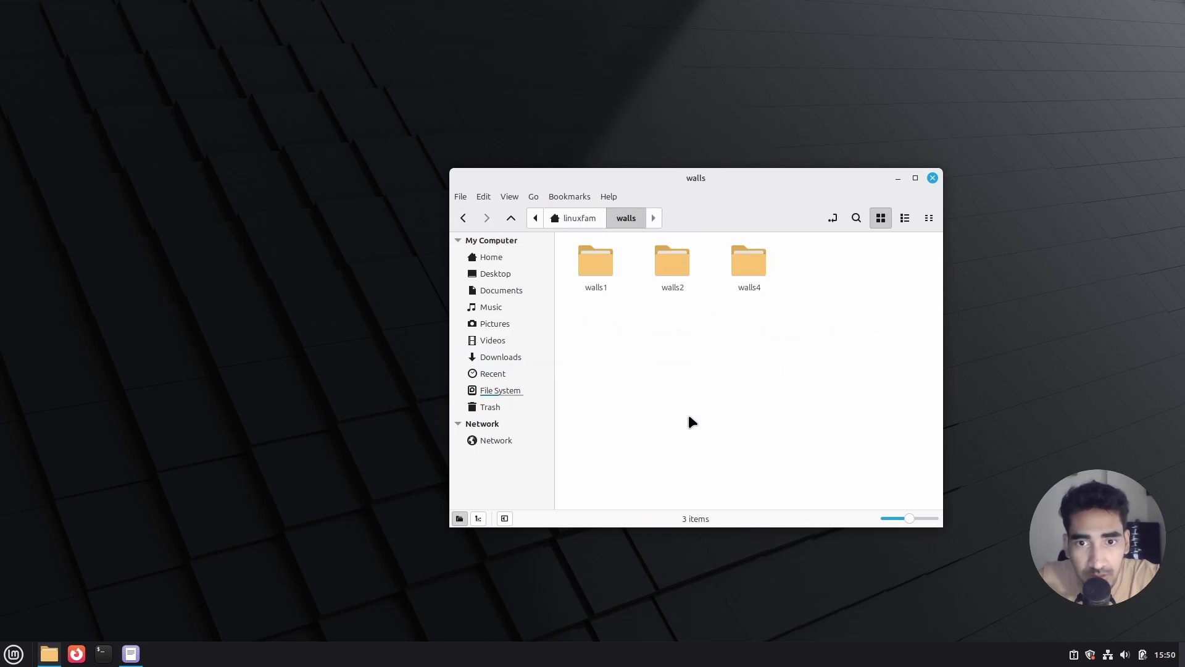
{"action": "double_click", "coordinate": [677, 262]}
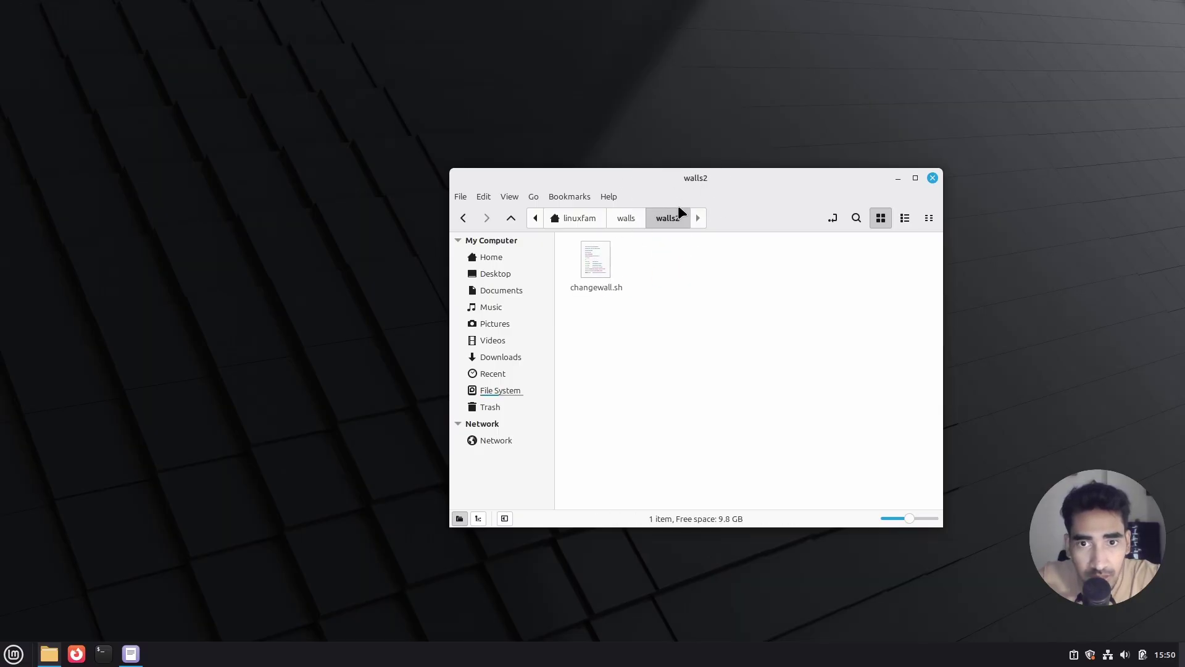
{"action": "key", "text": "ctrl+v"}
{"action": "left_click", "coordinate": [815, 343]}
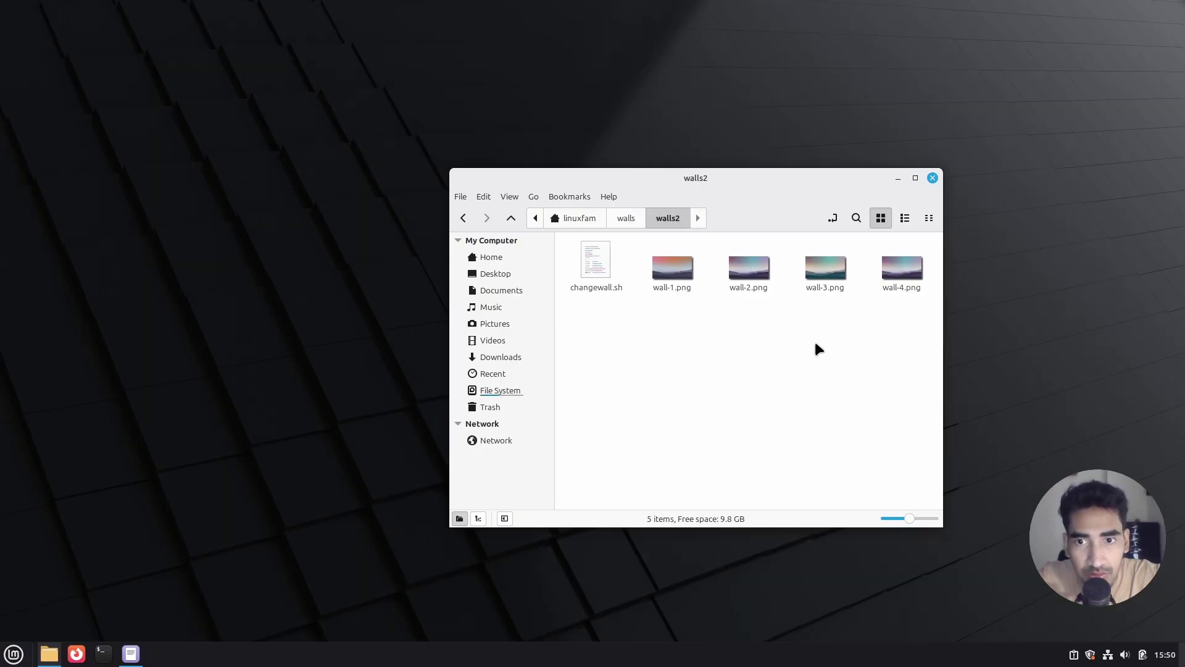
- Close the file manager and the downloadlinks text editor
{"action": "left_click", "coordinate": [932, 178]}
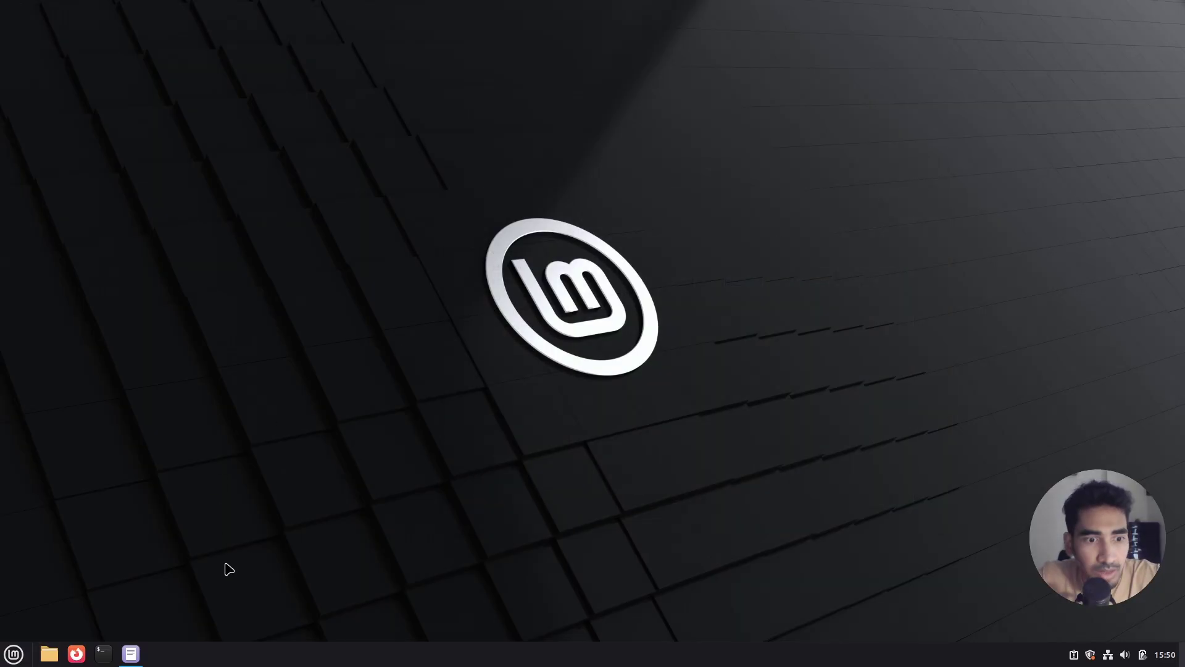
{"action": "left_click", "coordinate": [140, 636]}
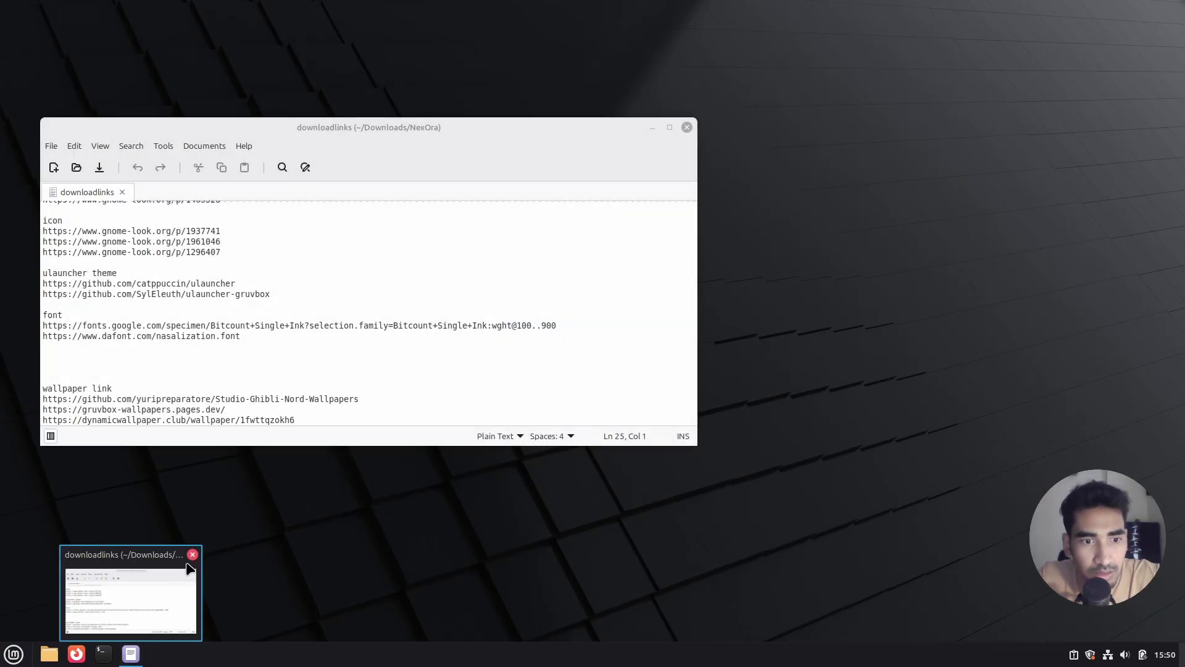
{"action": "left_click", "coordinate": [192, 554]}
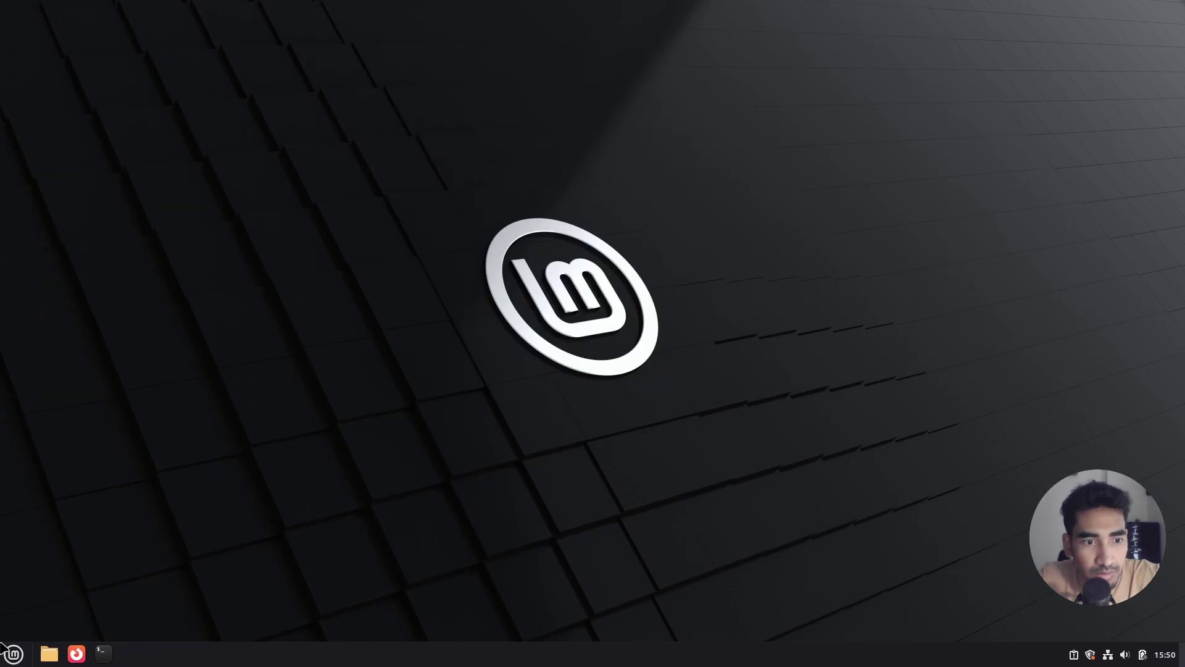
{"action": "left_click", "coordinate": [13, 653]}
- Open Startup Applications and start a new custom command entry
{"action": "type", "text": "star"}
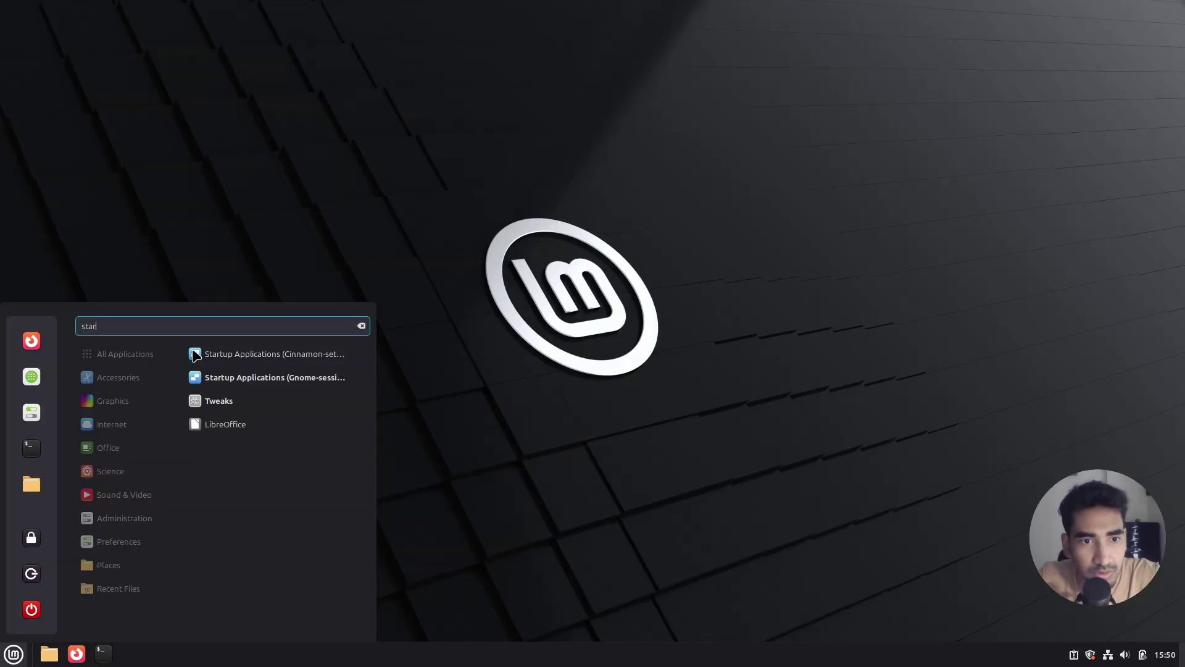
{"action": "left_click", "coordinate": [292, 357]}
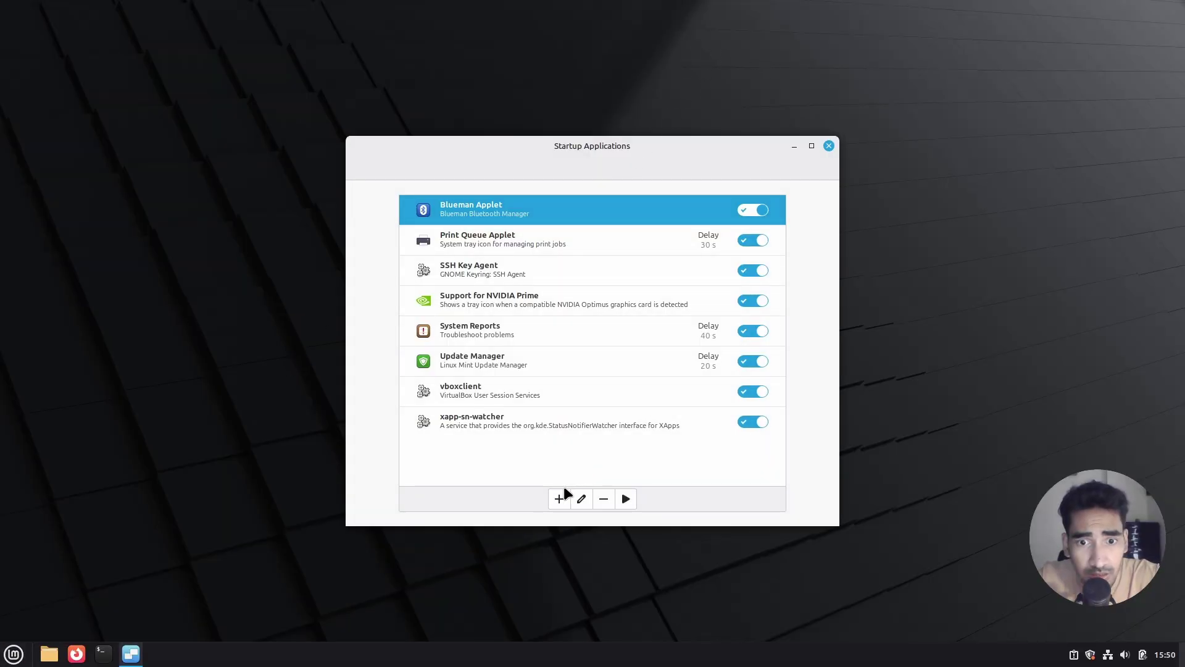
{"action": "left_click", "coordinate": [556, 502]}
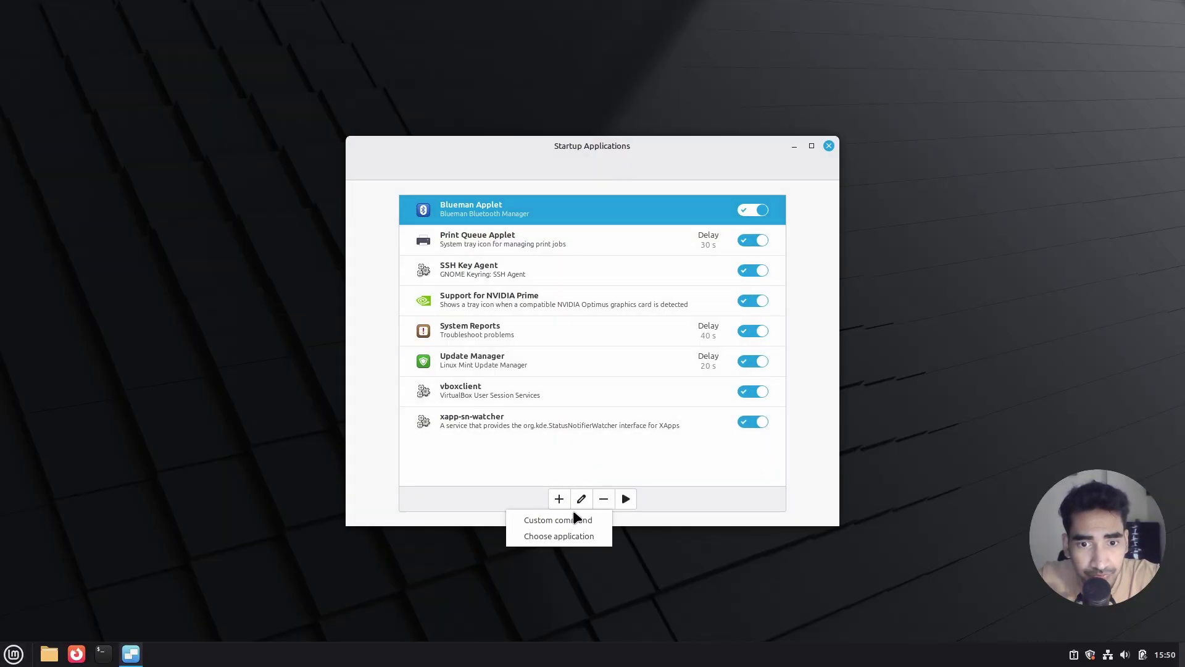
{"action": "left_click", "coordinate": [558, 520]}
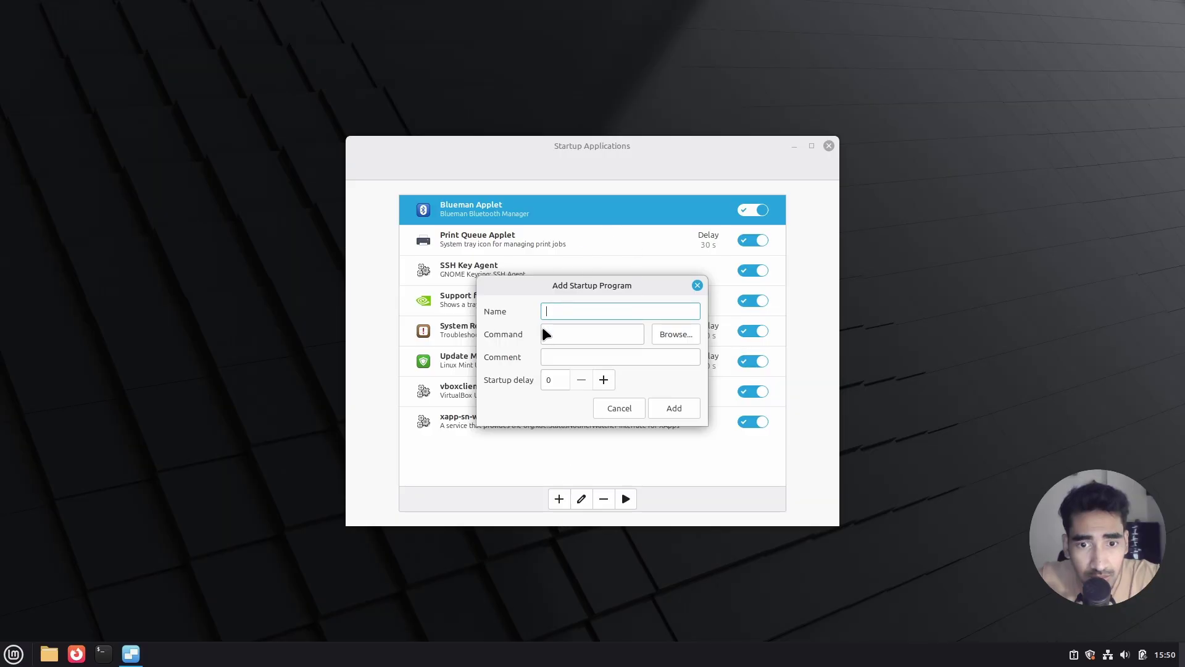
- Set the command to Downloads/NexOra/ewwopener.sh, name it eww, and add it
{"action": "left_click", "coordinate": [684, 332]}
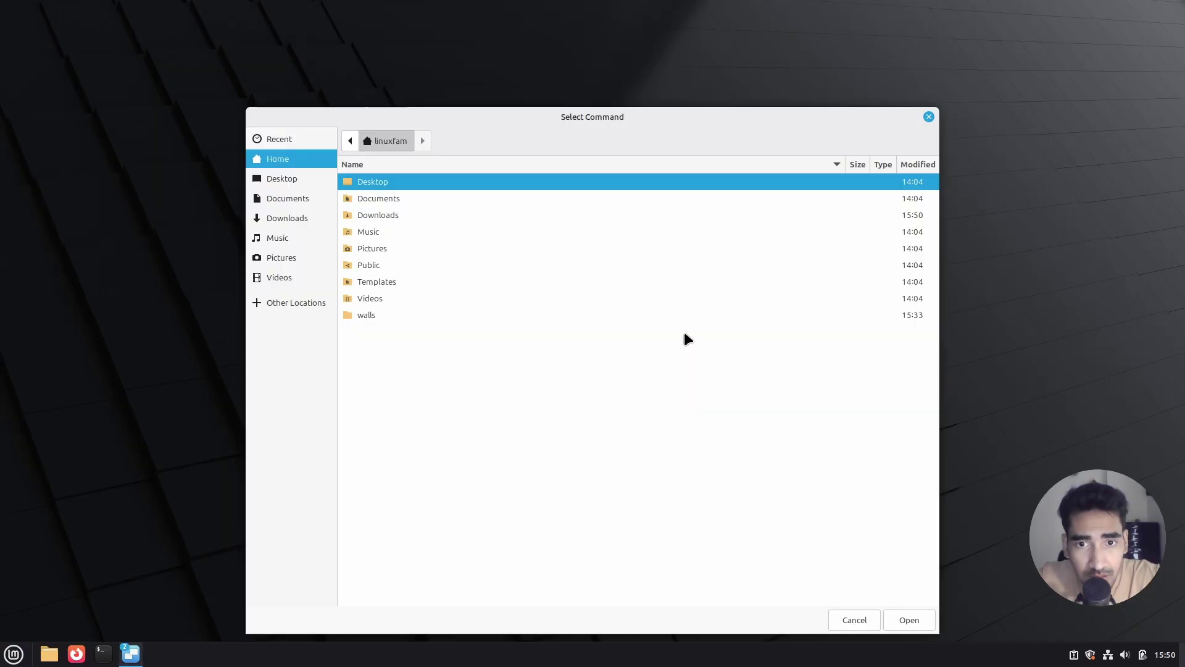
{"action": "left_click", "coordinate": [392, 216]}
{"action": "double_click", "coordinate": [392, 216]}
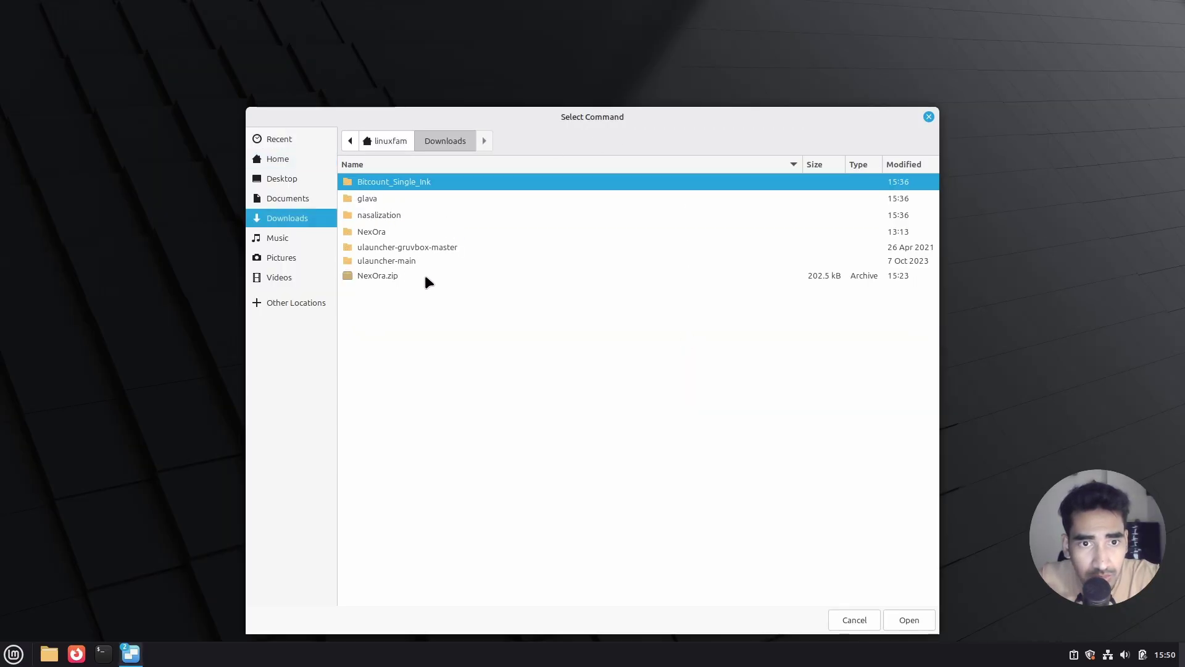
{"action": "double_click", "coordinate": [373, 233]}
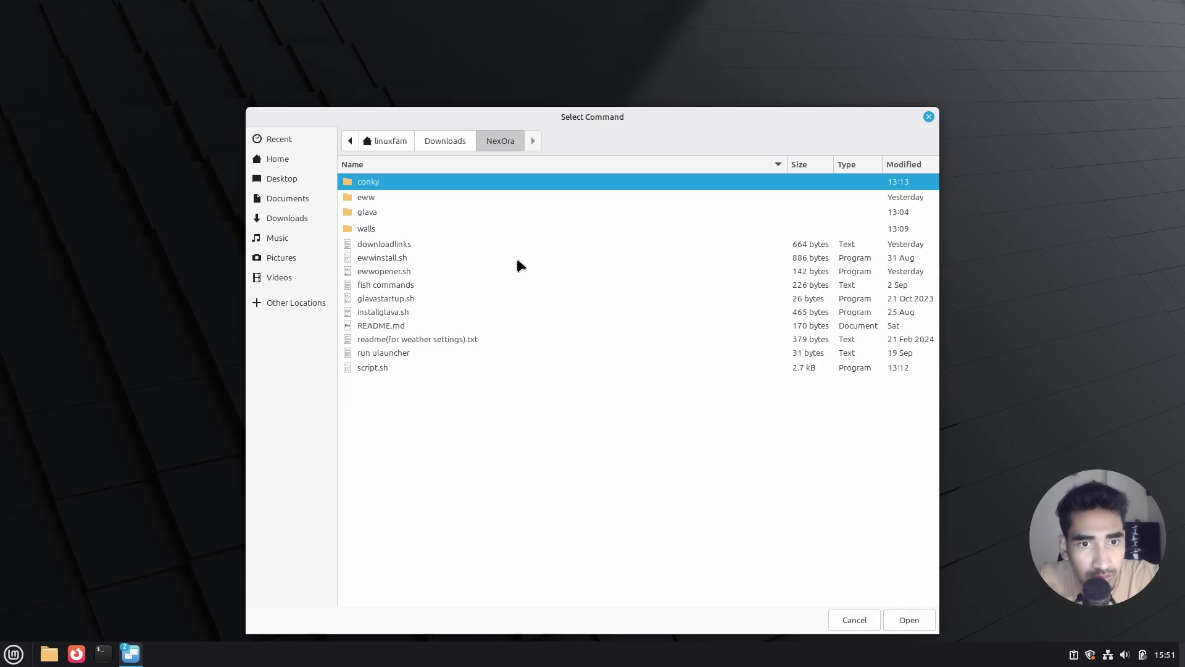
{"action": "left_click", "coordinate": [395, 272]}
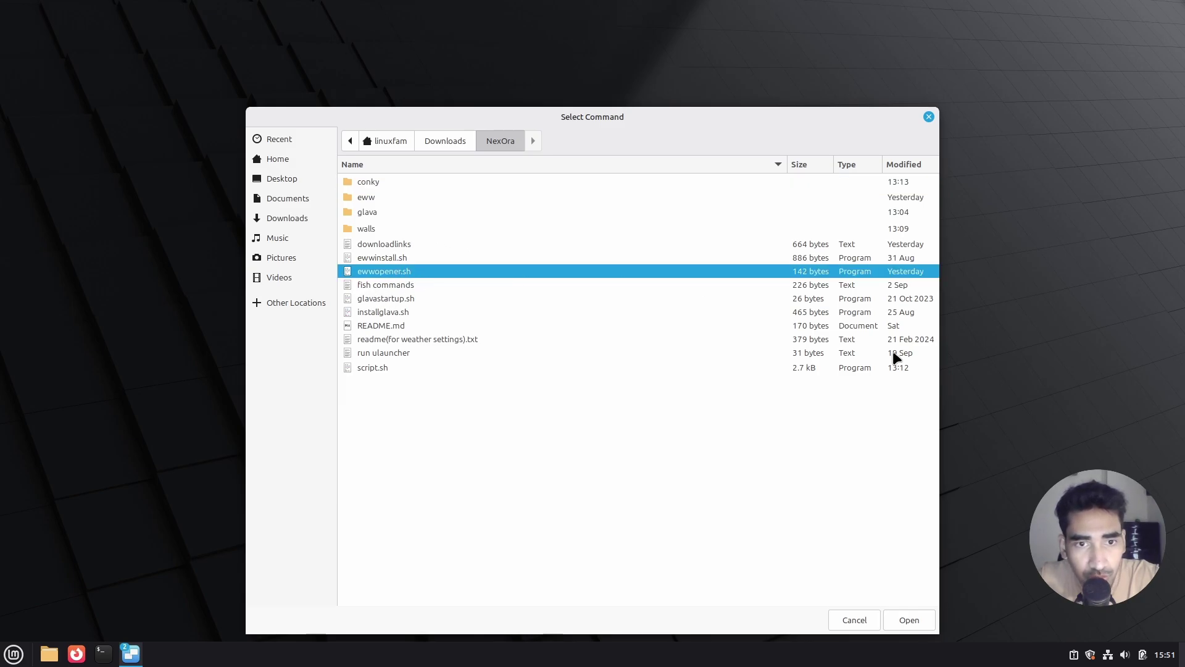
{"action": "left_click", "coordinate": [910, 622]}
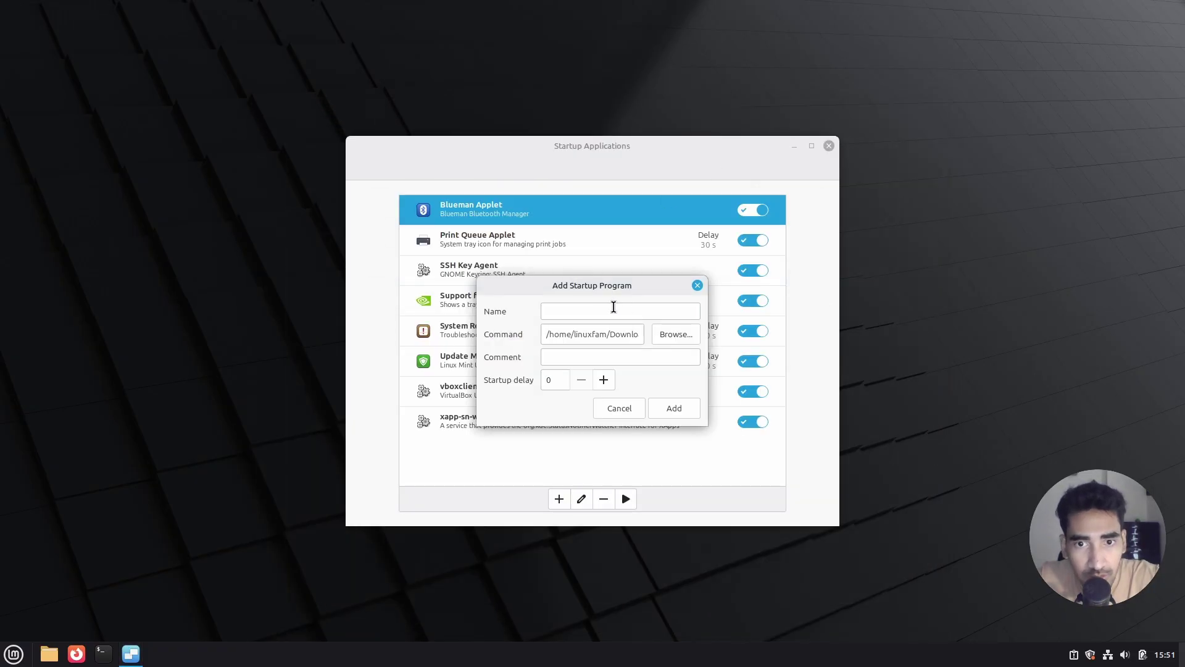
{"action": "left_click", "coordinate": [613, 307]}
{"action": "type", "text": "eww"}
{"action": "left_click", "coordinate": [674, 408]}
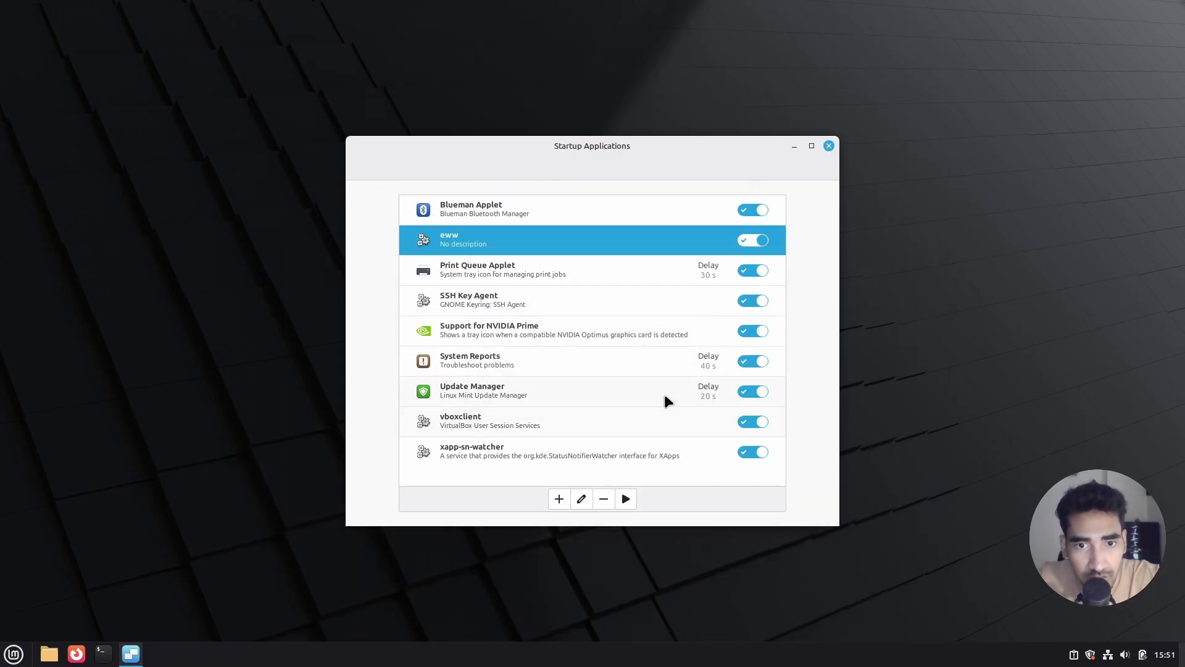
- Add a custom startup entry named 'glava' that runs Downloads/NexOra/glavastartup.sh
{"action": "left_click", "coordinate": [559, 499]}
{"action": "left_click", "coordinate": [557, 519]}
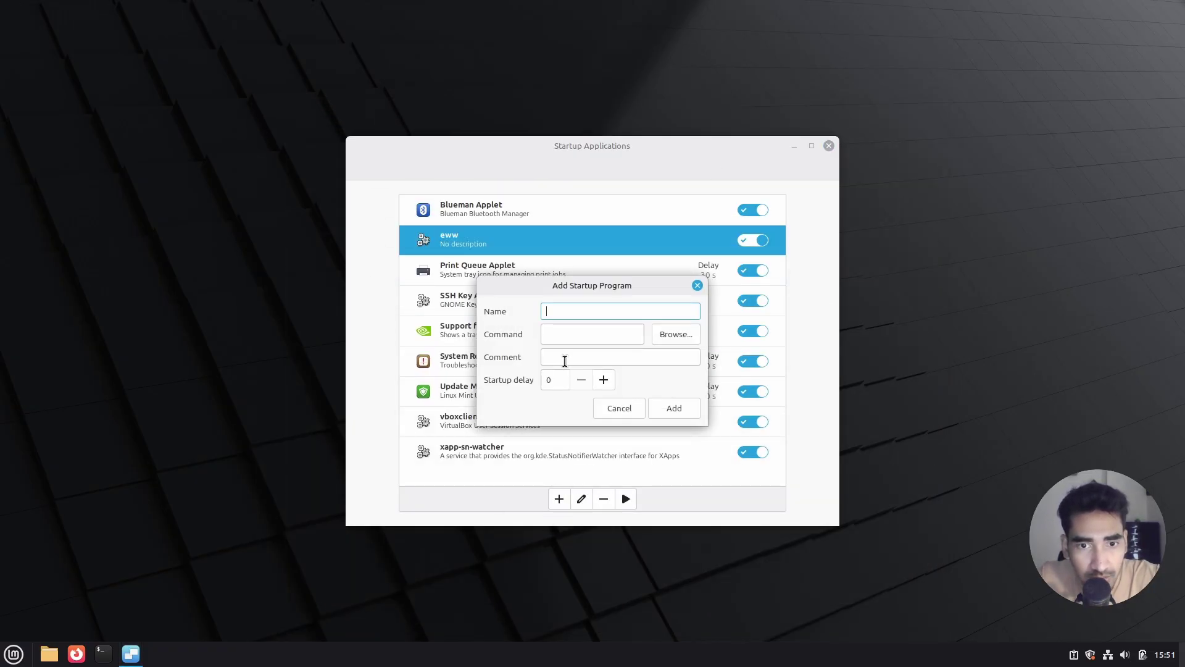
{"action": "left_click", "coordinate": [678, 333]}
{"action": "double_click", "coordinate": [402, 214]}
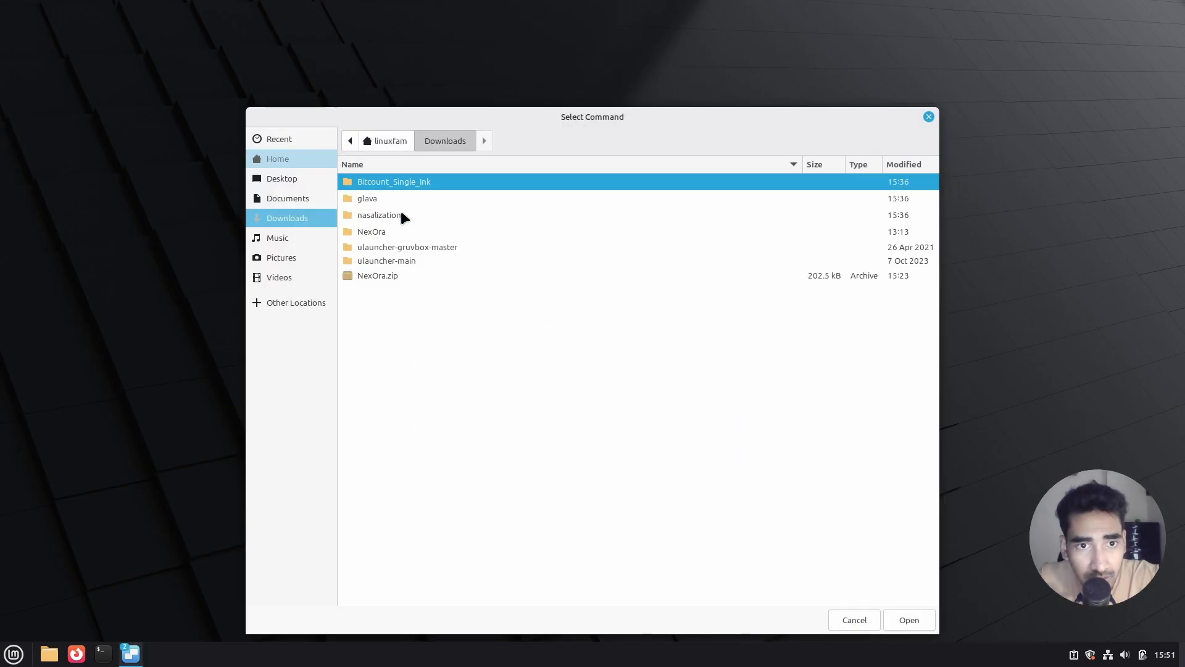
{"action": "double_click", "coordinate": [376, 233]}
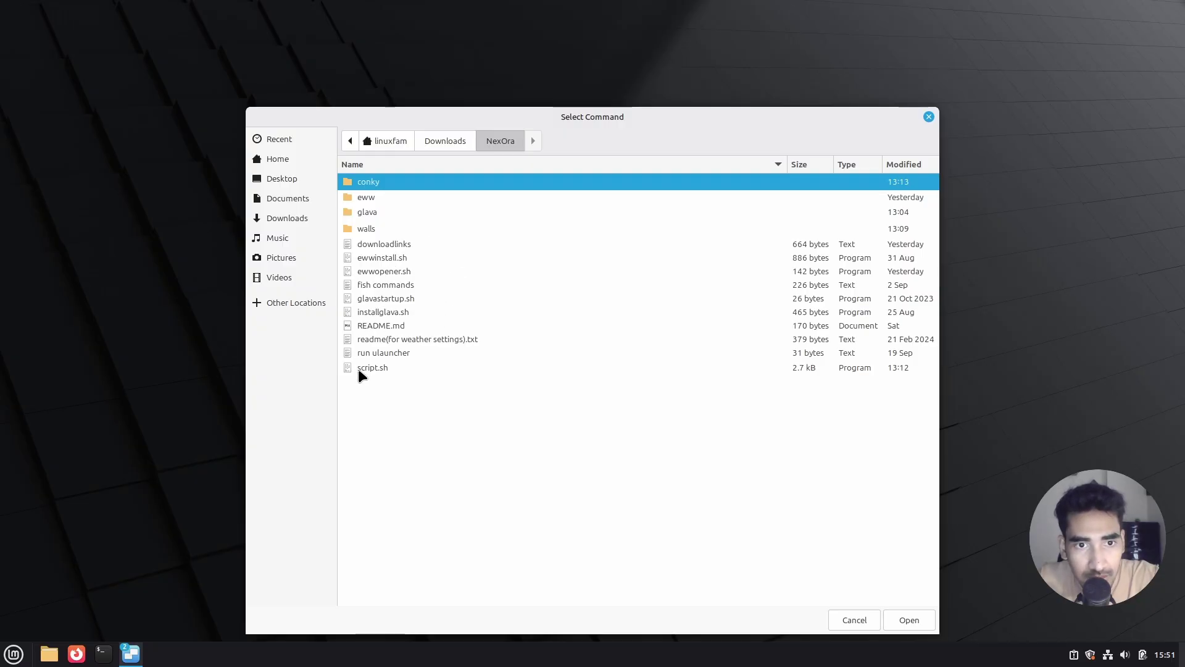
{"action": "left_click", "coordinate": [385, 299]}
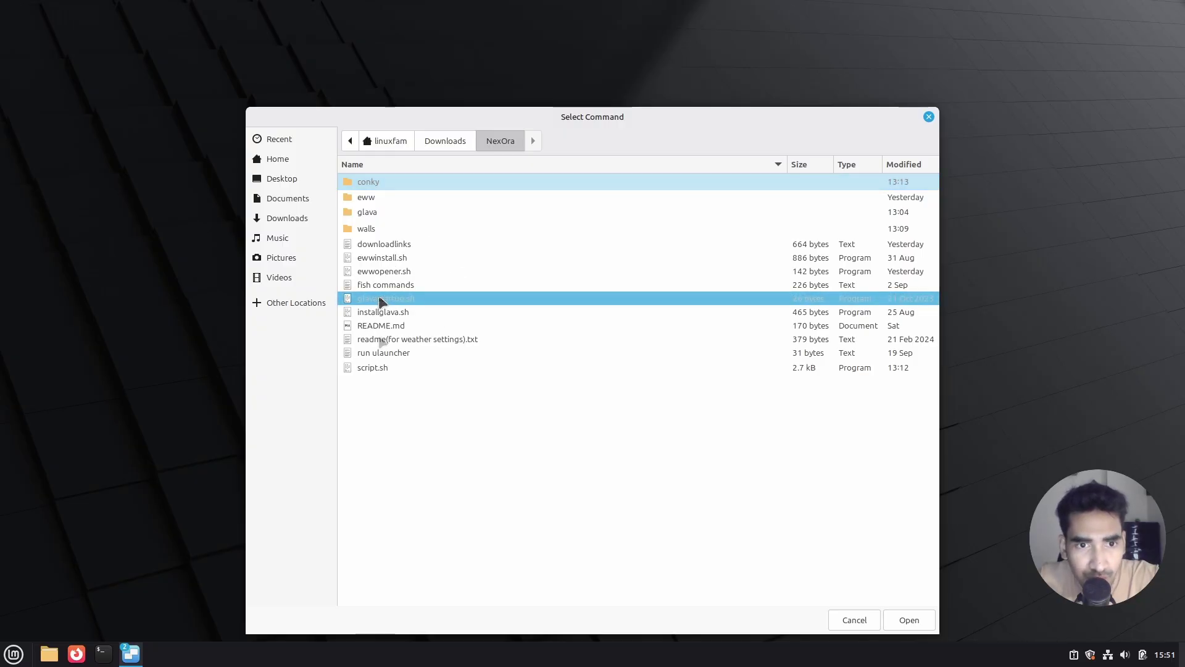
{"action": "left_click", "coordinate": [912, 623]}
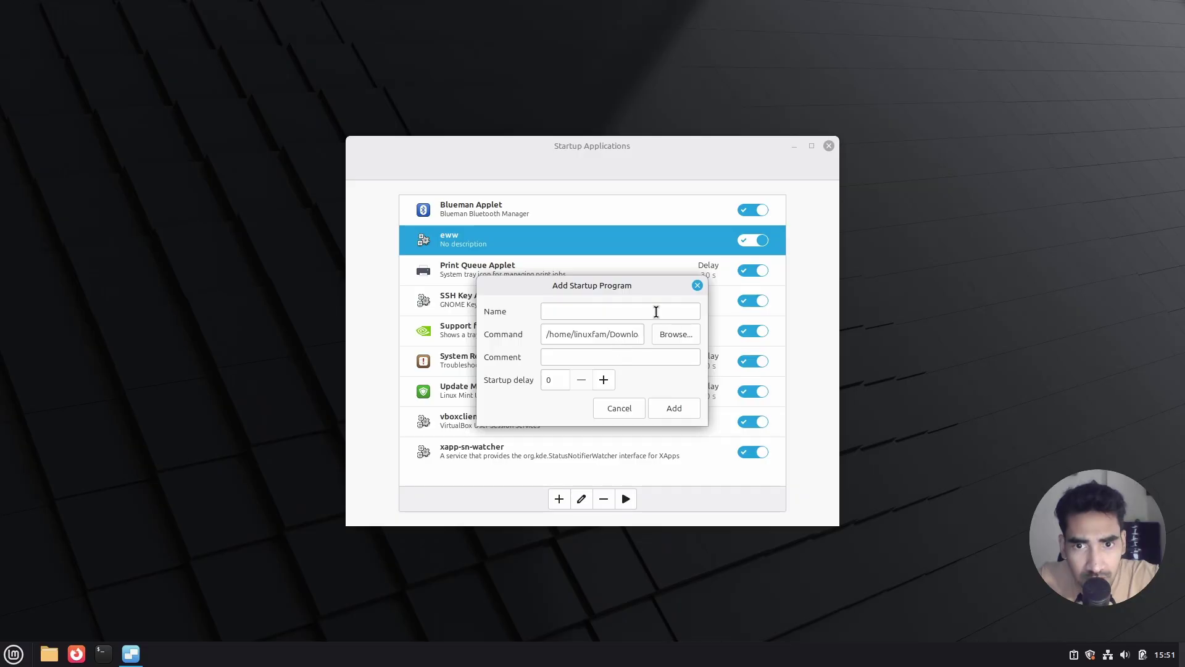
{"action": "left_click", "coordinate": [652, 311]}
{"action": "type", "text": "glava"}
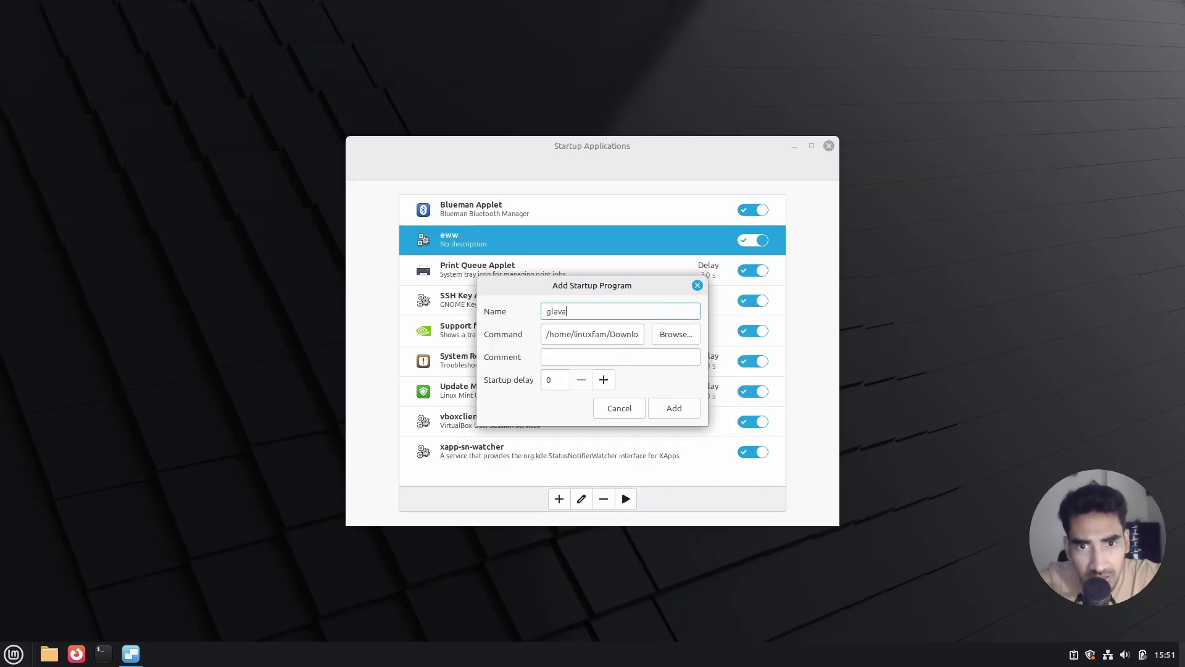
{"action": "left_click", "coordinate": [674, 408]}
- Add Ulauncher as a startup application and close Startup Applications
{"action": "left_click", "coordinate": [559, 499]}
{"action": "left_click", "coordinate": [555, 543]}
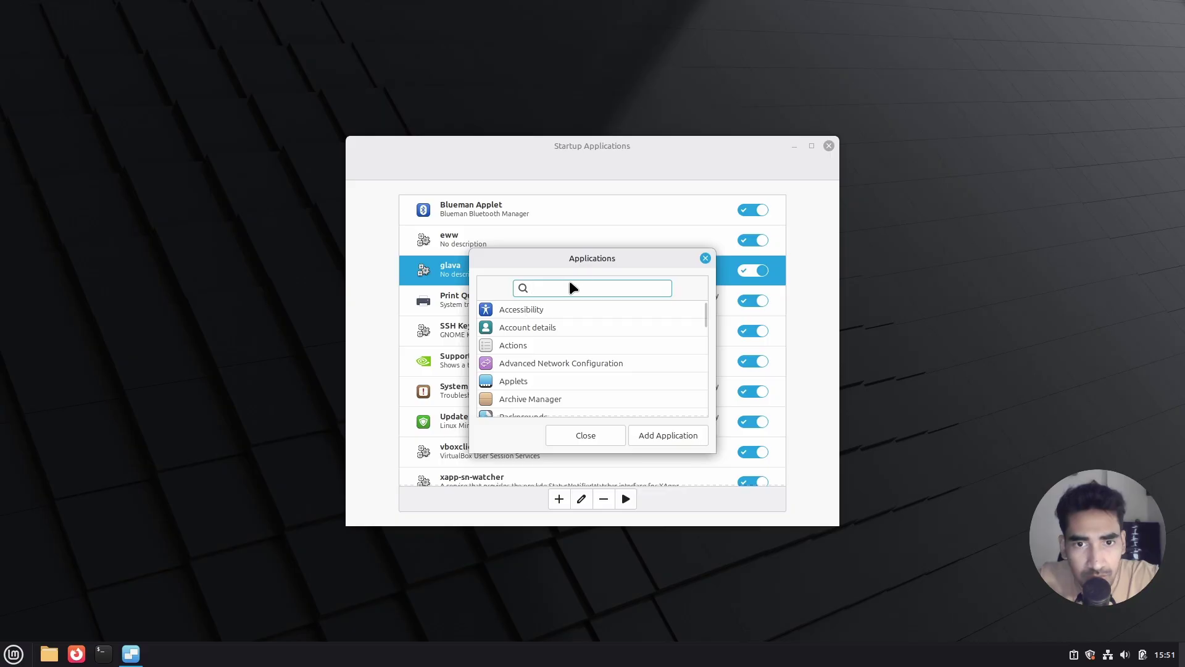
{"action": "type", "text": "ulu"}
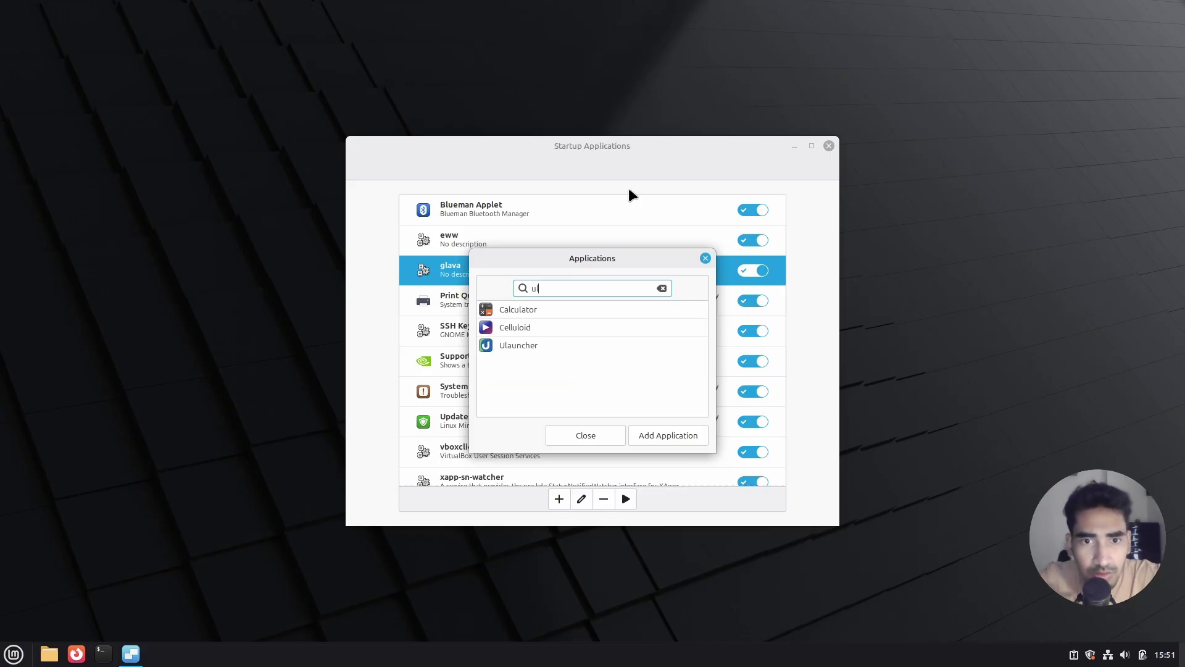
{"action": "left_click", "coordinate": [676, 345]}
{"action": "left_click", "coordinate": [694, 440]}
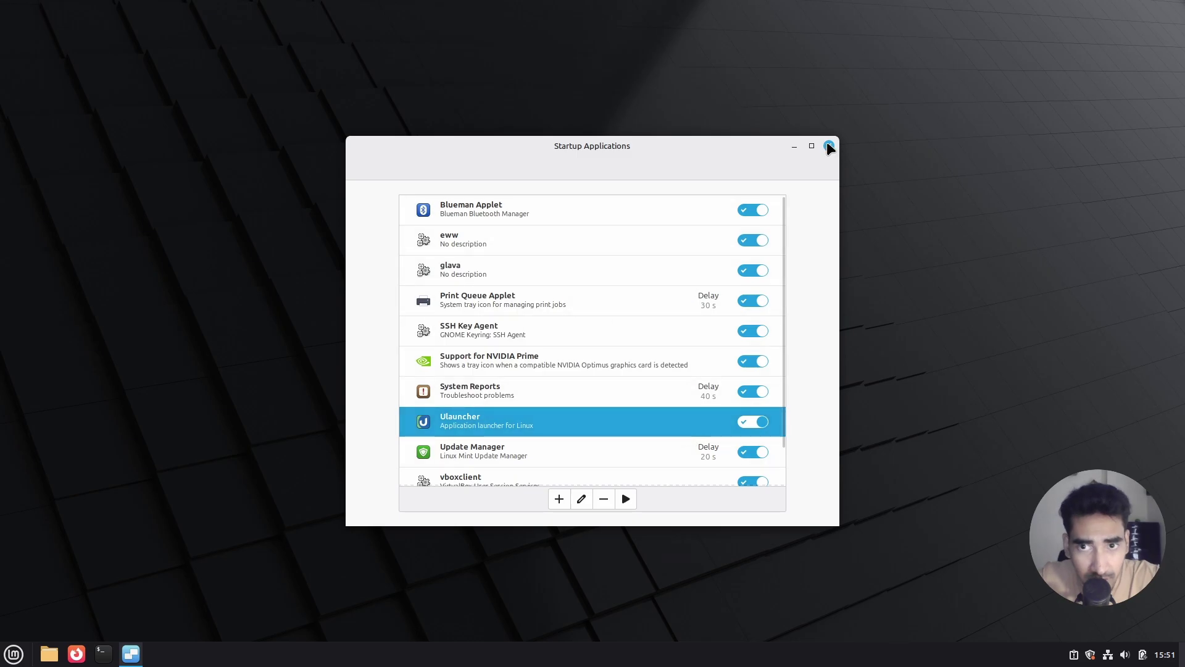
{"action": "left_click", "coordinate": [829, 146]}
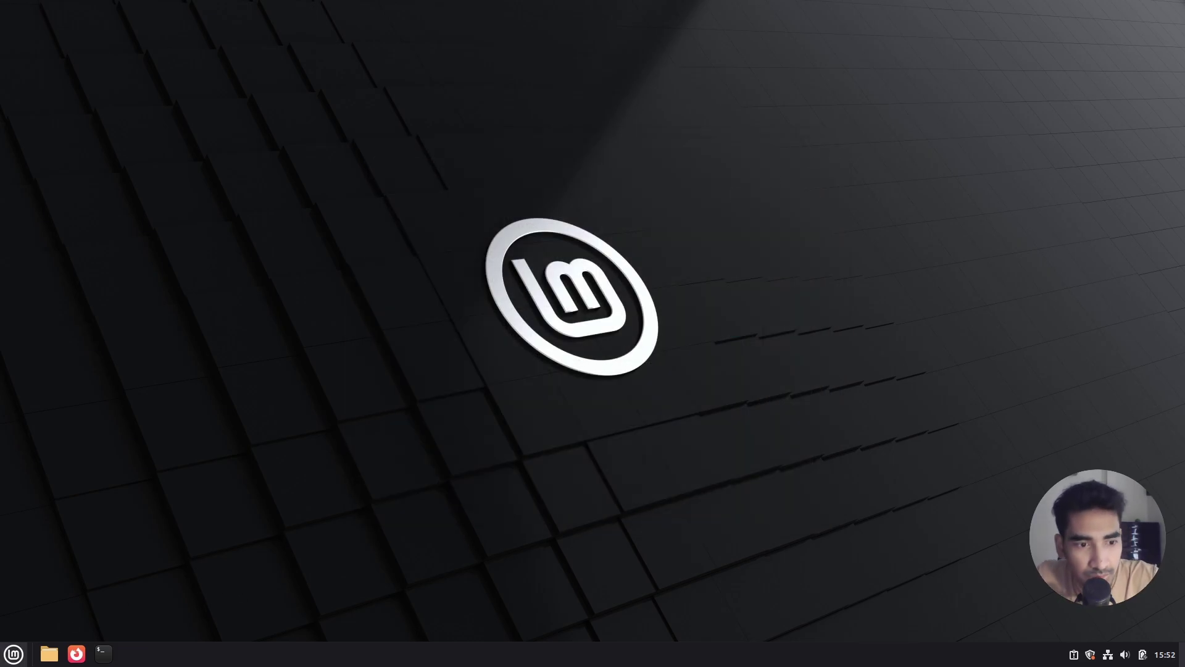
{"action": "left_click", "coordinate": [13, 653]}
- Cycle the desktop from GruvShade through Stellar 2 to the Spirited Away setup
{"action": "left_click", "coordinate": [908, 348]}
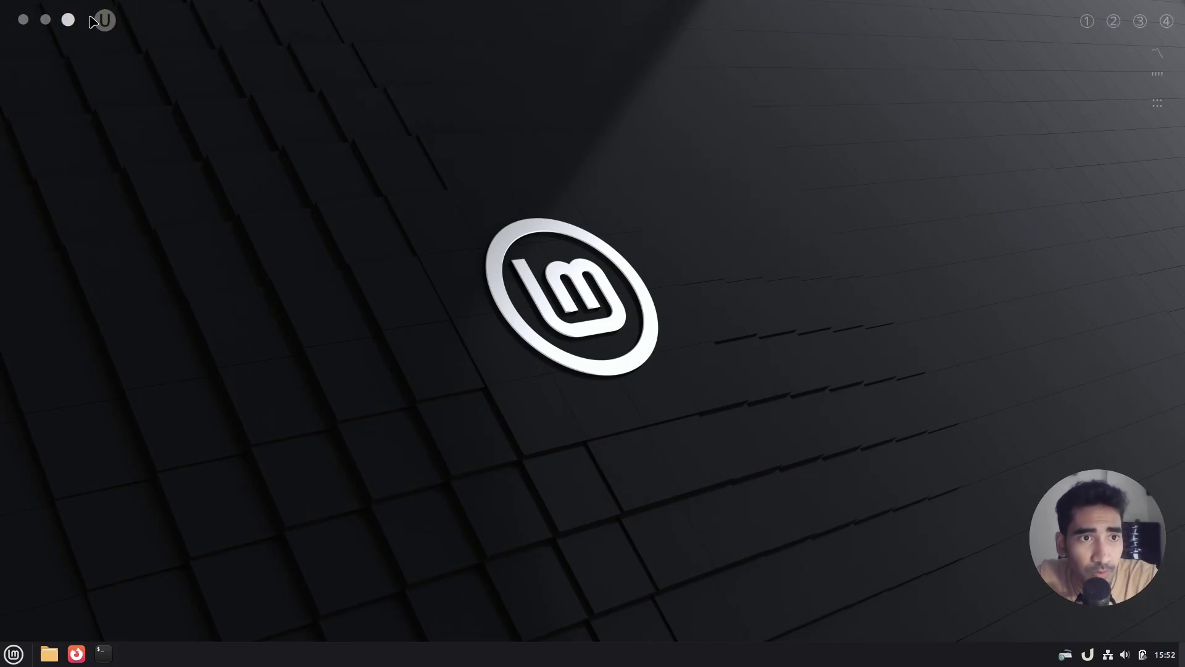
{"action": "left_click", "coordinate": [21, 26]}
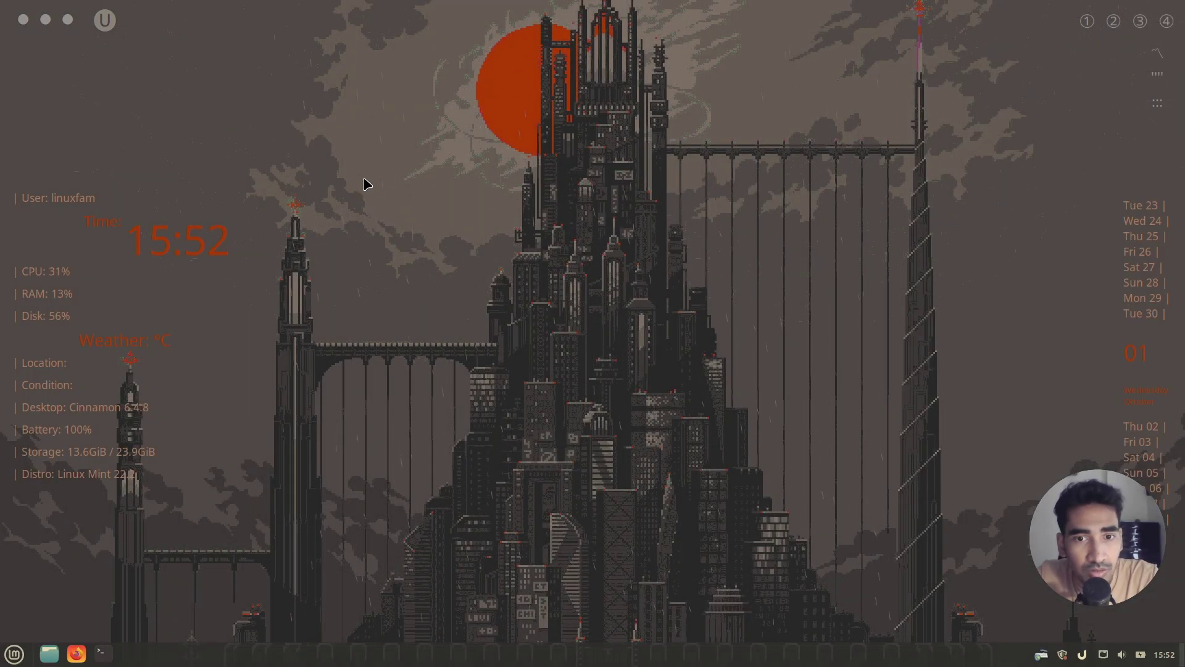
{"action": "left_click", "coordinate": [45, 20]}
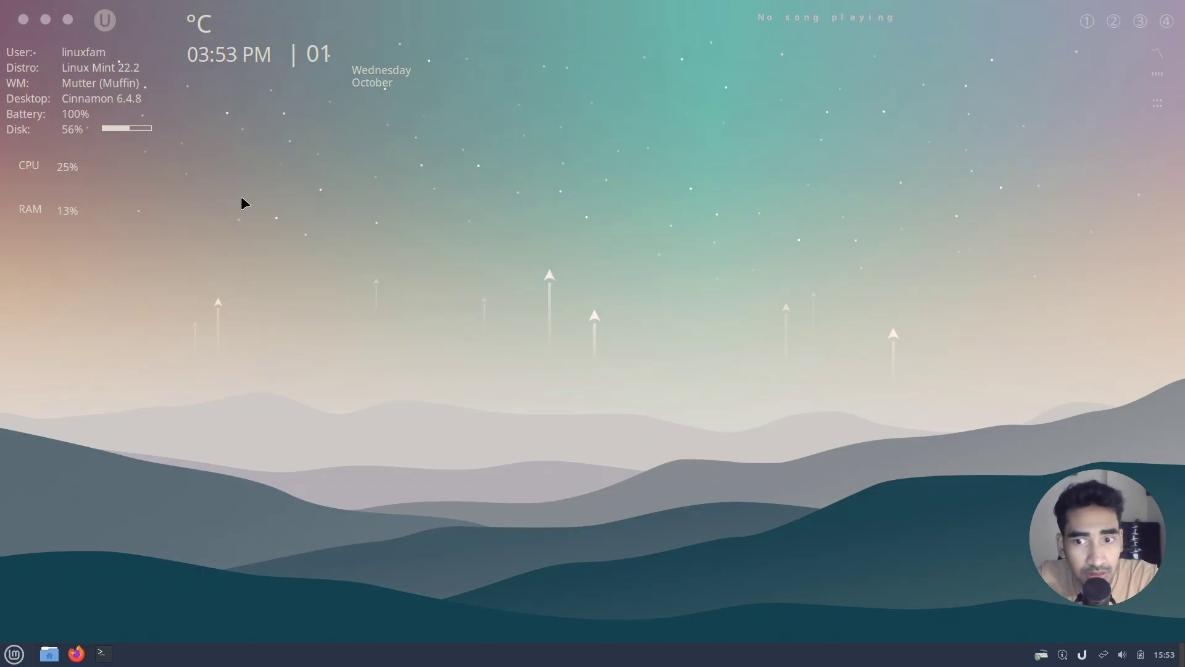
{"action": "left_click", "coordinate": [67, 20]}
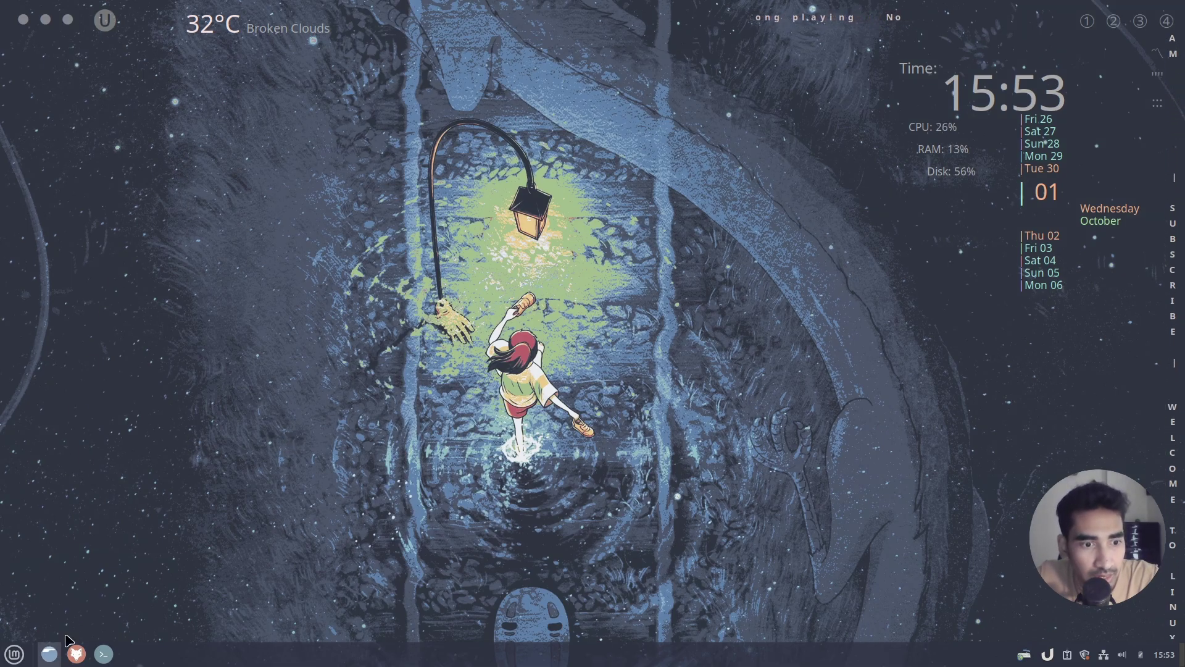
{"action": "left_click", "coordinate": [49, 653]}
- Make the Home window shorter, hide its status bar, and move it down-left
{"action": "left_click_drag", "start_coordinate": [462, 123], "coordinate": [766, 194]}
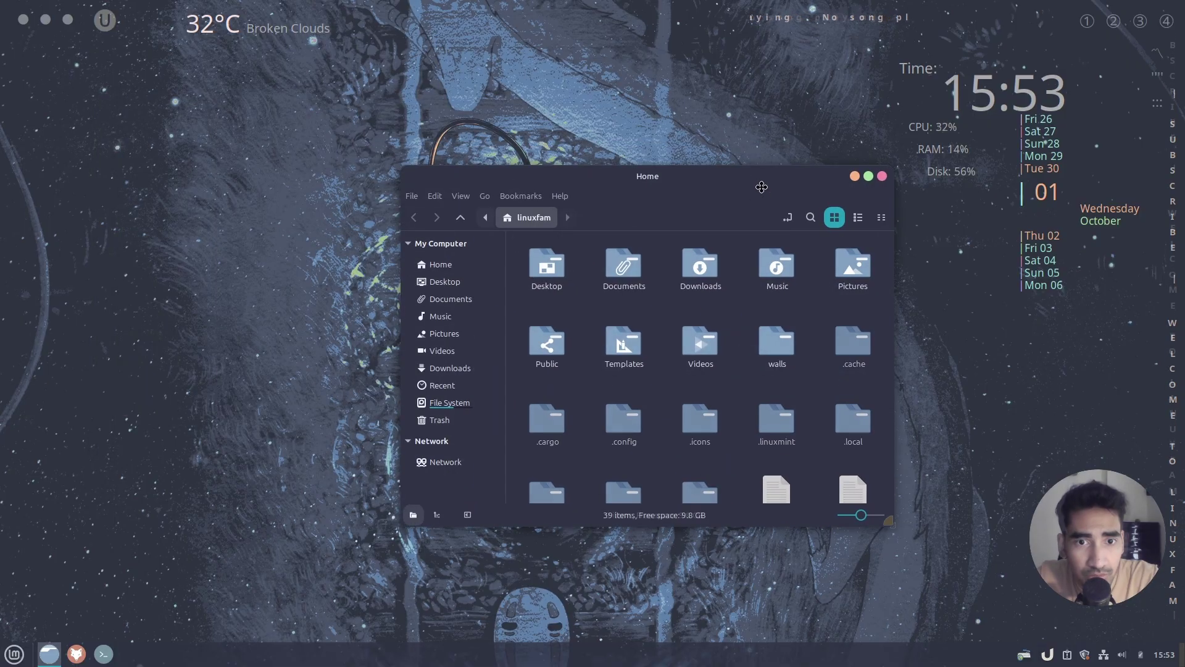
{"action": "left_click_drag", "start_coordinate": [893, 525], "coordinate": [879, 438]}
{"action": "left_click", "coordinate": [461, 196]}
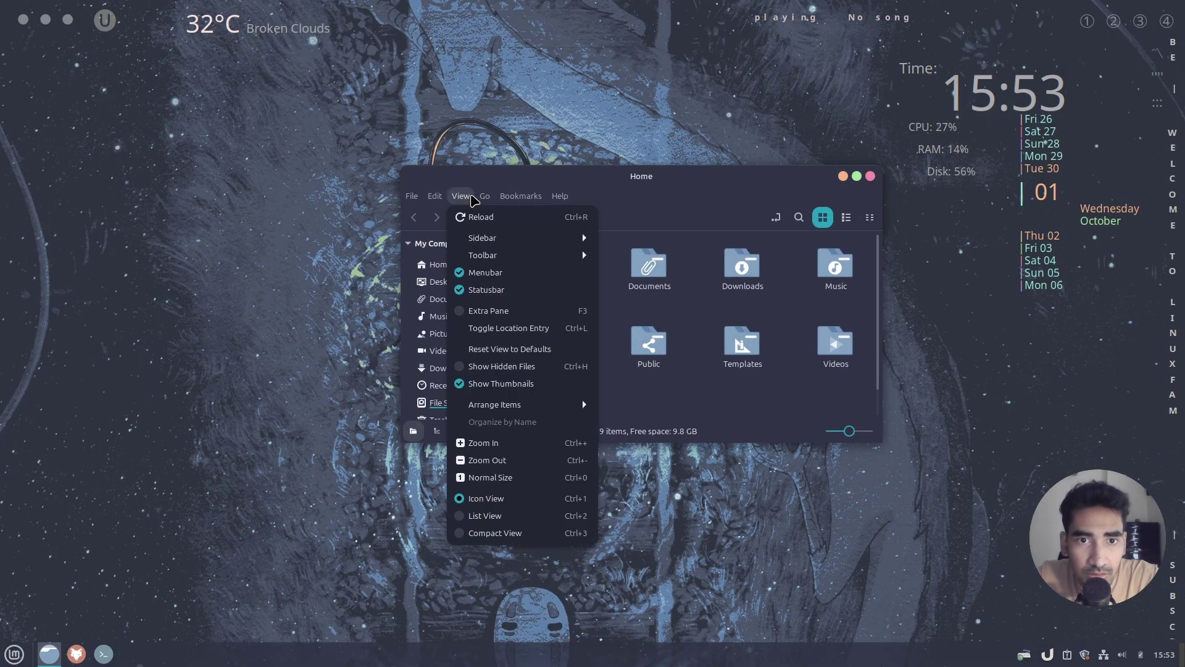
{"action": "left_click", "coordinate": [509, 291]}
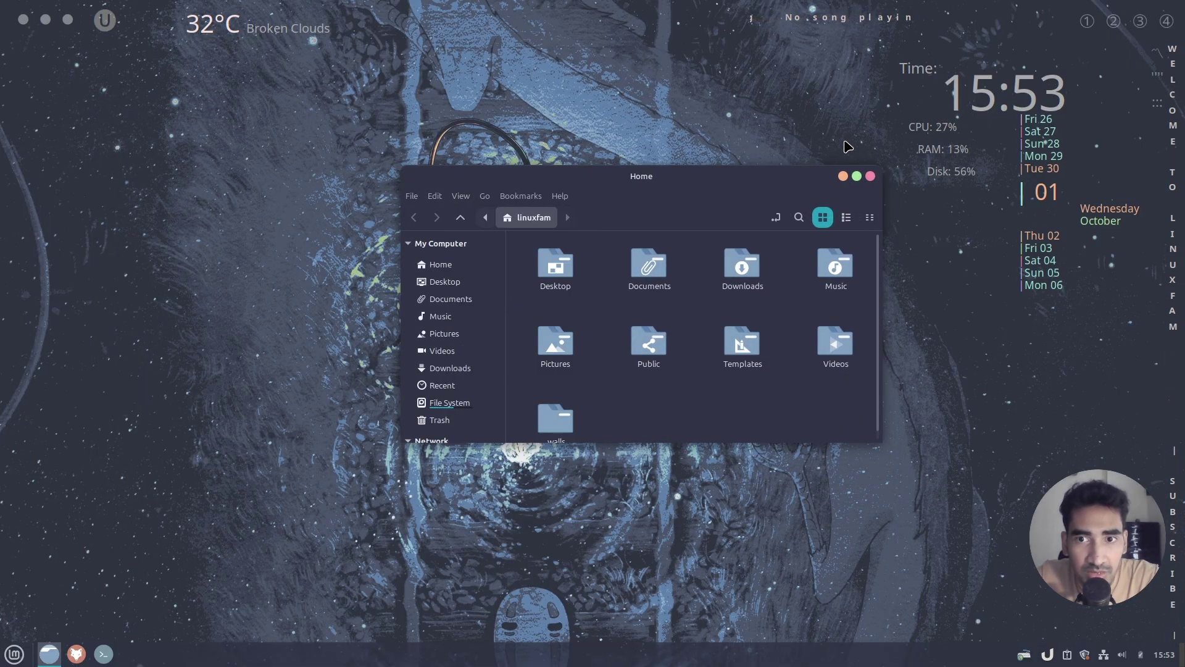
{"action": "left_click_drag", "start_coordinate": [605, 186], "coordinate": [553, 249]}
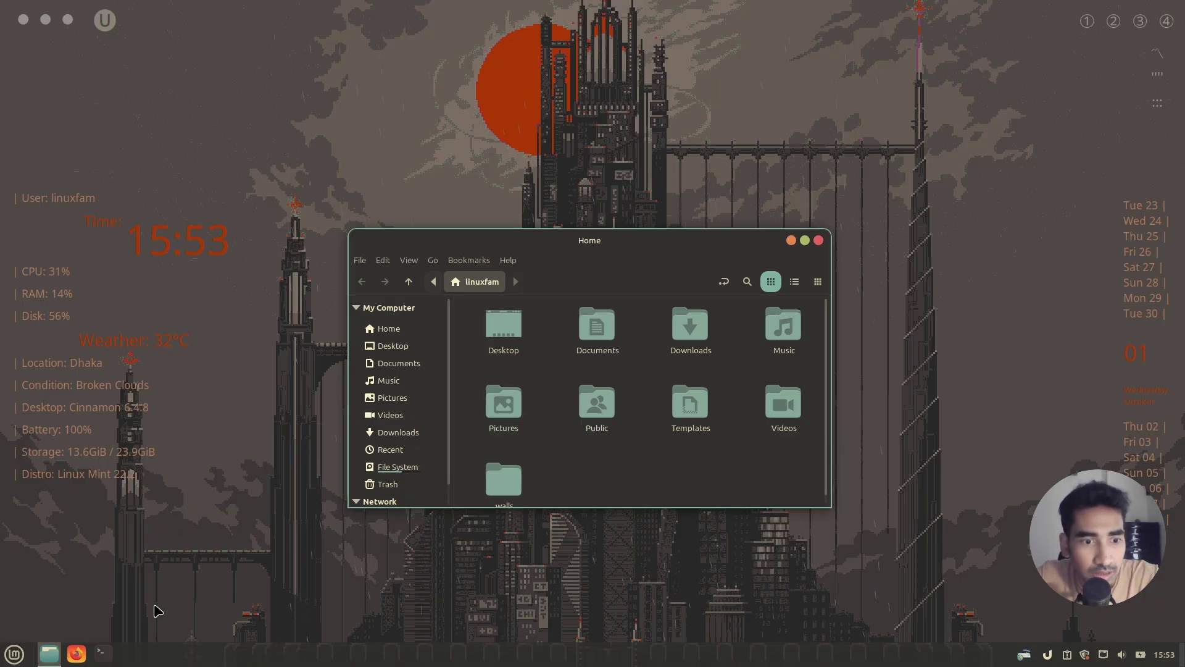
- Move the panel's window list to the centre using panel edit mode
{"action": "right_click", "coordinate": [489, 661]}
{"action": "left_click", "coordinate": [508, 524]}
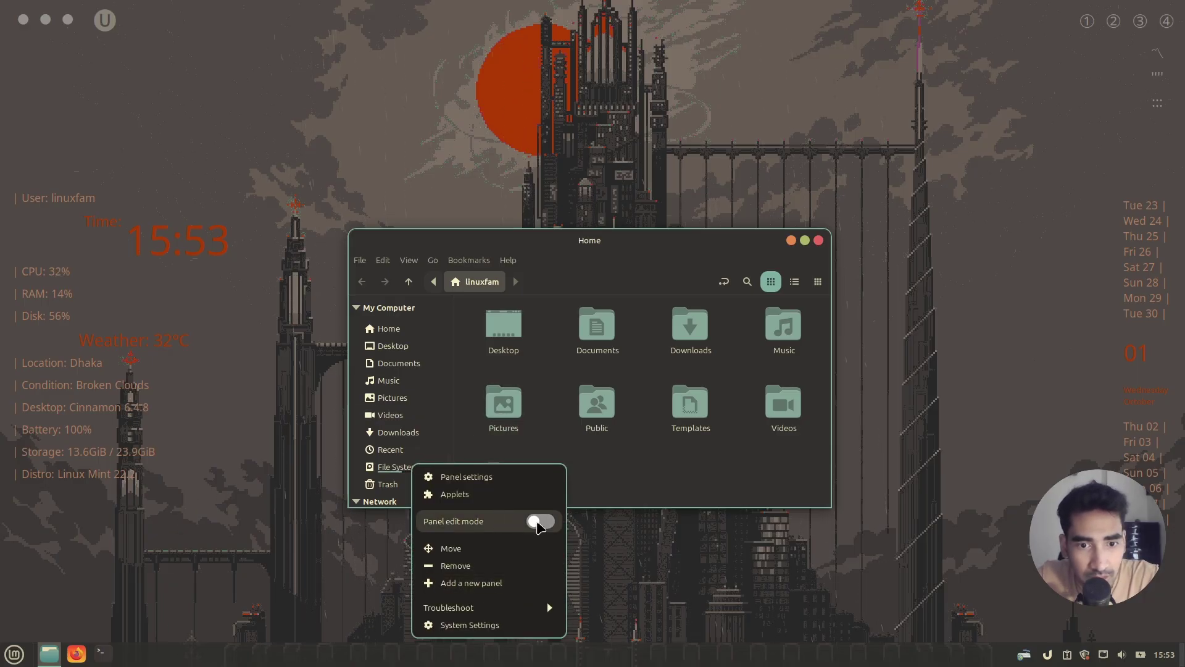
{"action": "left_click", "coordinate": [252, 567]}
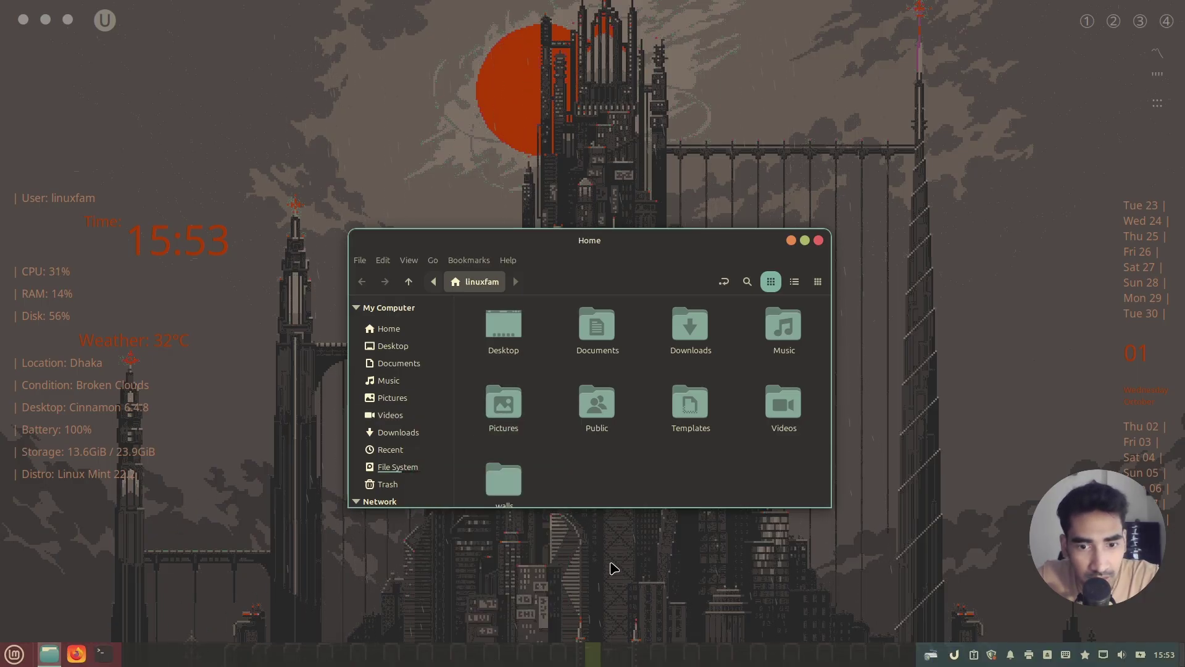
{"action": "left_click_drag", "start_coordinate": [84, 662], "coordinate": [574, 653]}
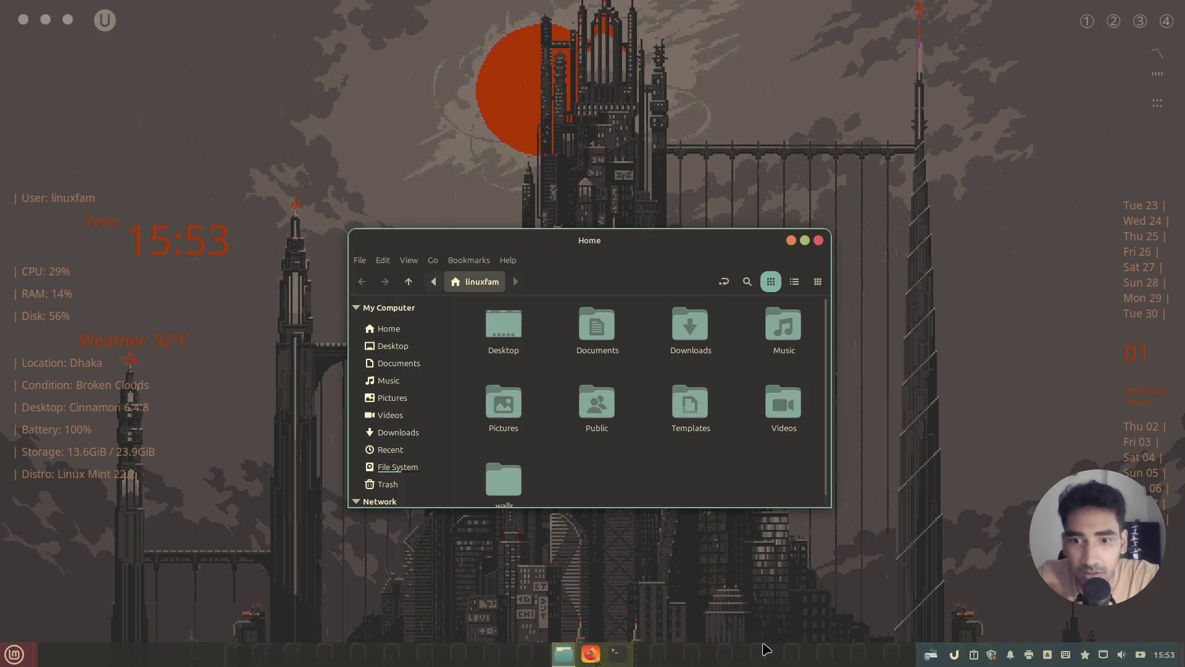
{"action": "right_click", "coordinate": [767, 664]}
{"action": "left_click", "coordinate": [827, 522]}
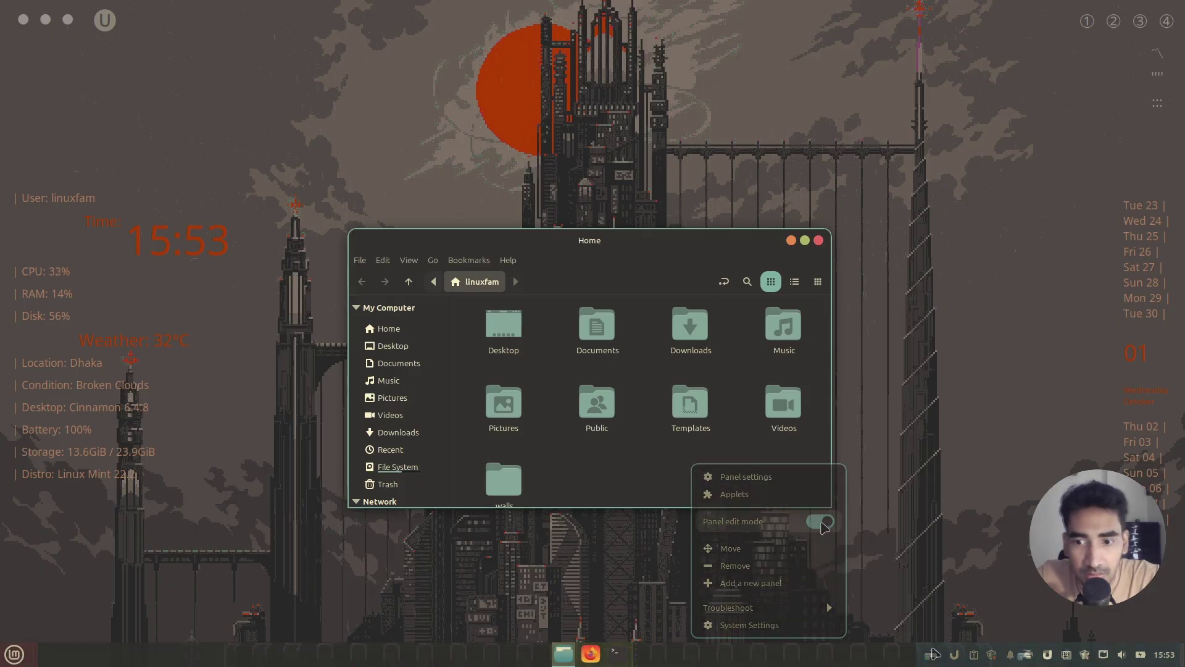
{"action": "right_click", "coordinate": [932, 654]}
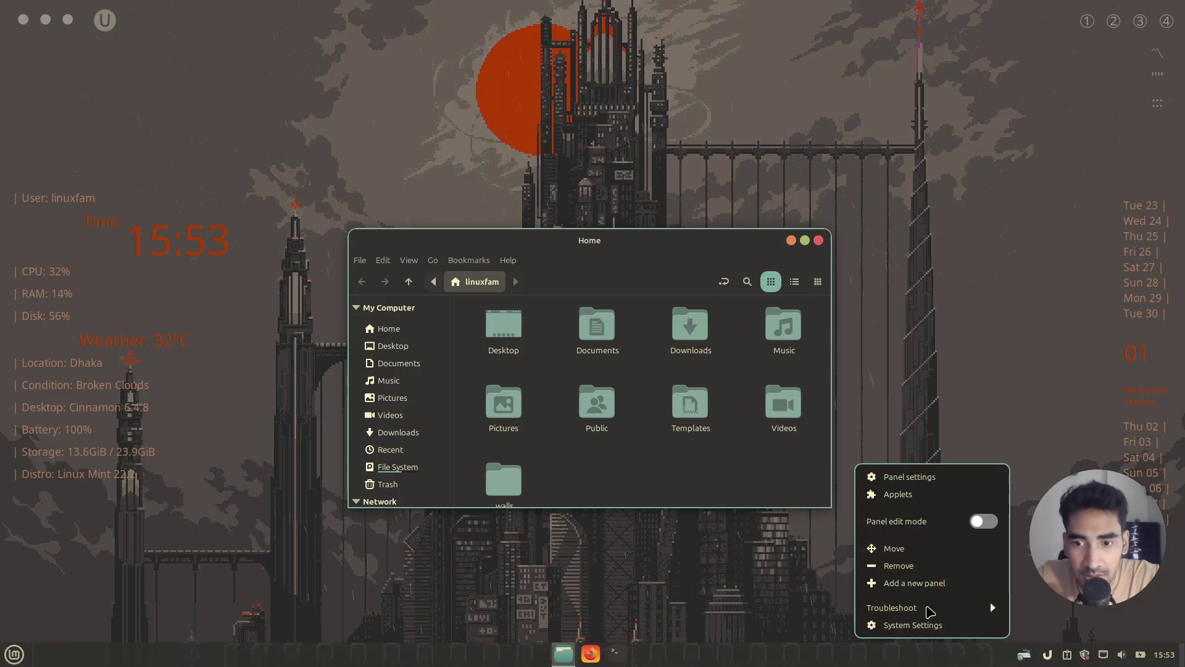
{"action": "left_click", "coordinate": [898, 494]}
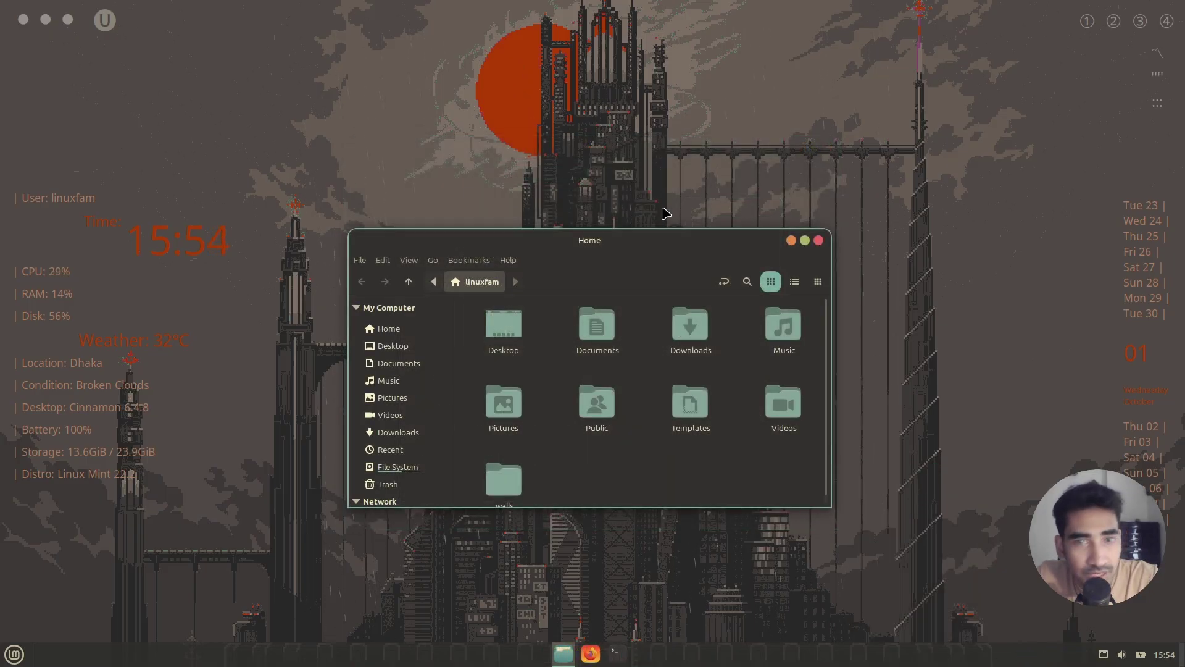
{"action": "left_click", "coordinate": [47, 20]}
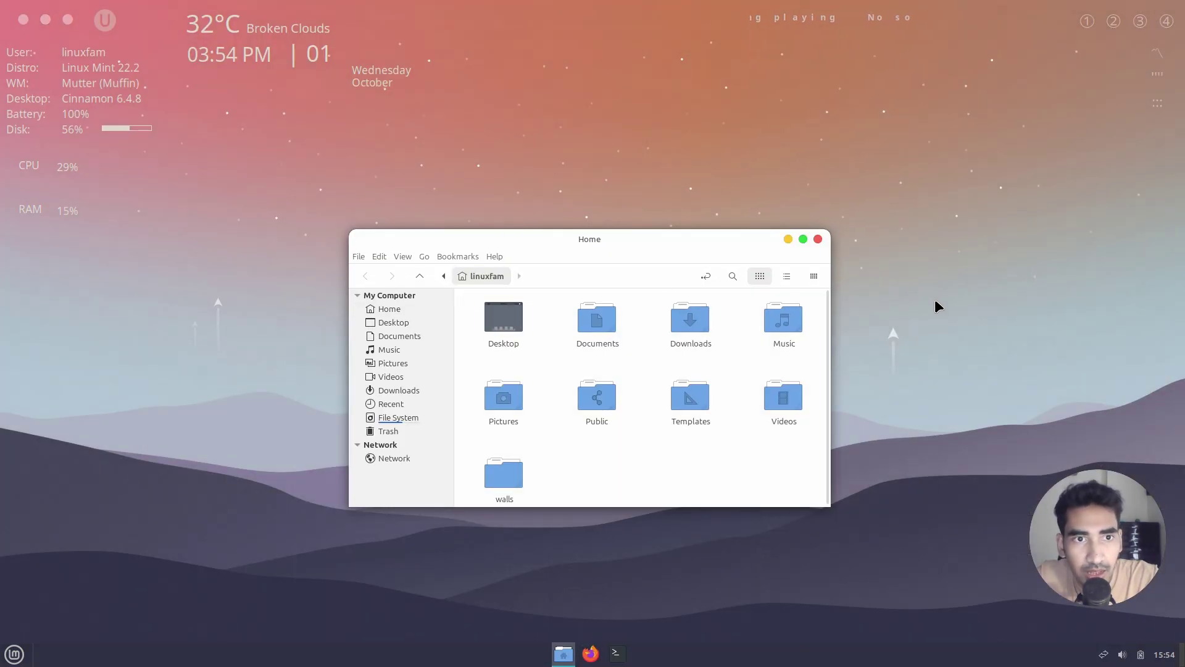
- Switch to Spirited Away, then hide, restore, reposition and minimize the Home window
{"action": "left_click", "coordinate": [70, 19]}
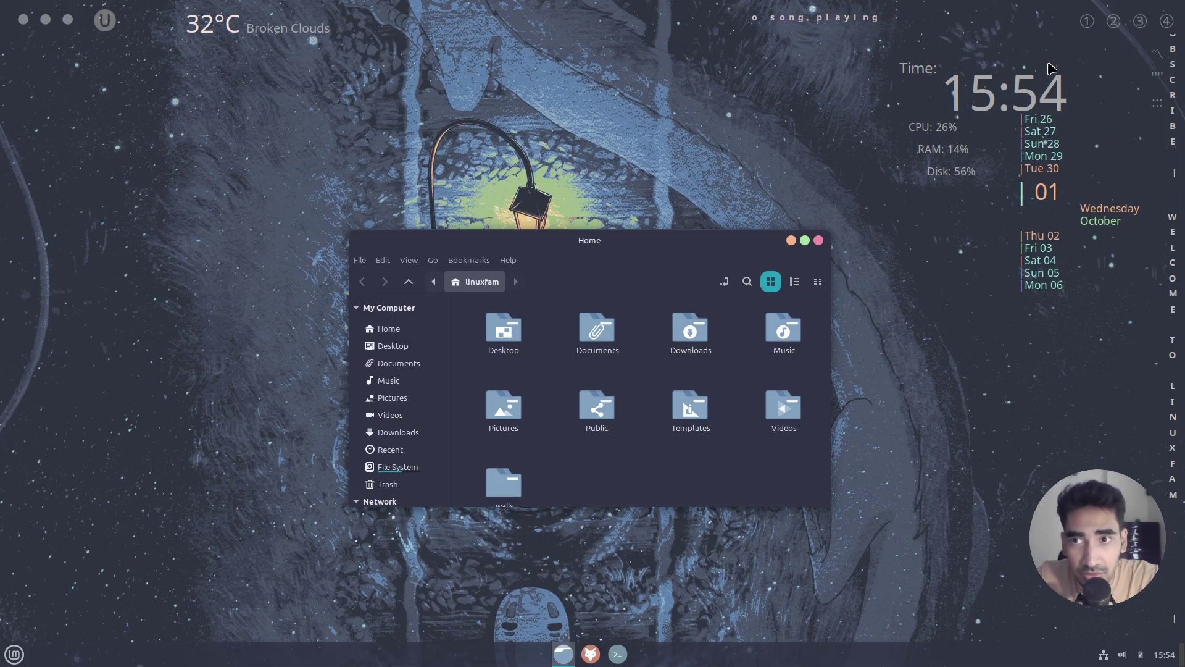
{"action": "key", "text": "super+d"}
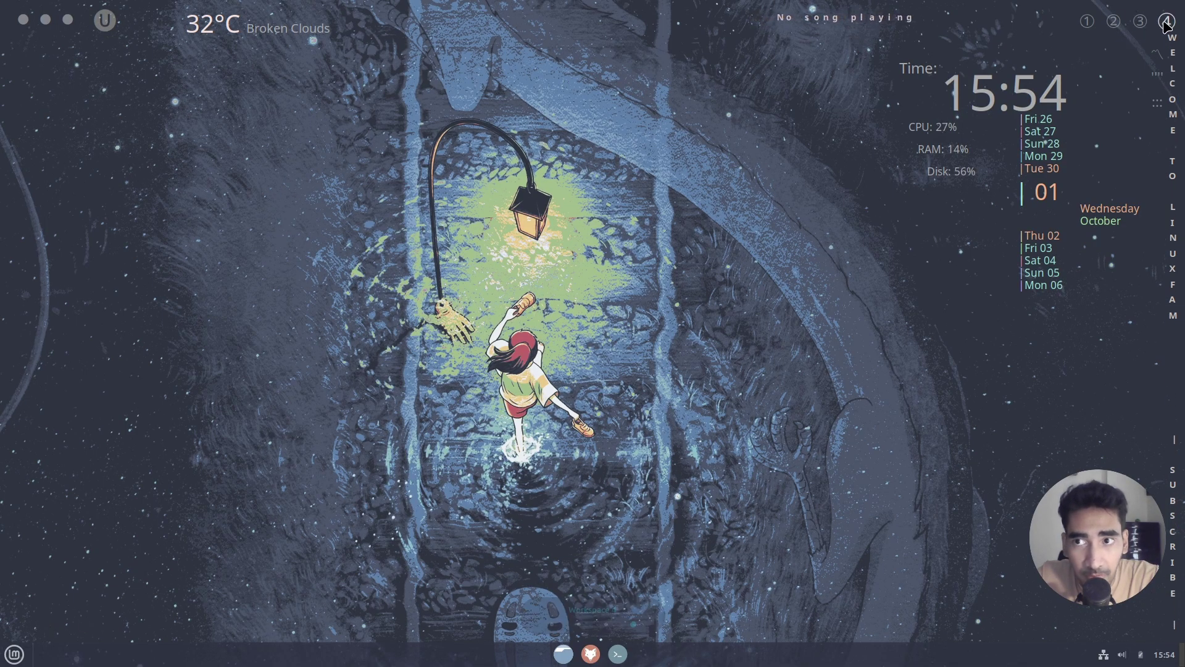
{"action": "left_click", "coordinate": [1088, 23]}
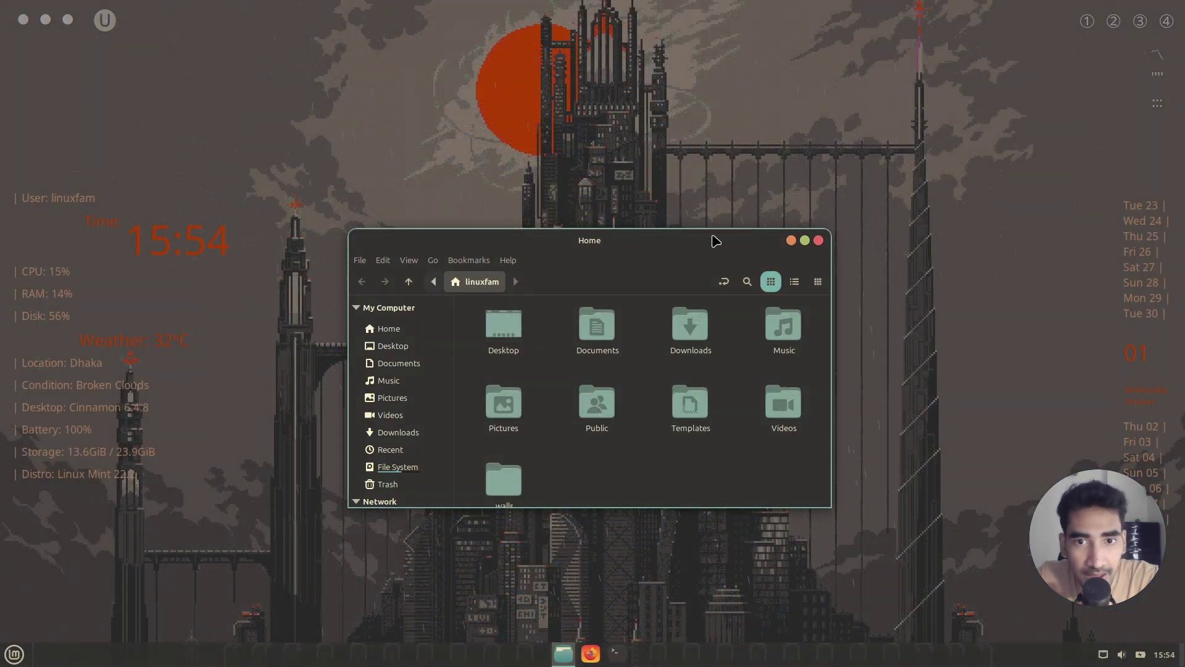
{"action": "left_click_drag", "start_coordinate": [715, 240], "coordinate": [621, 269]}
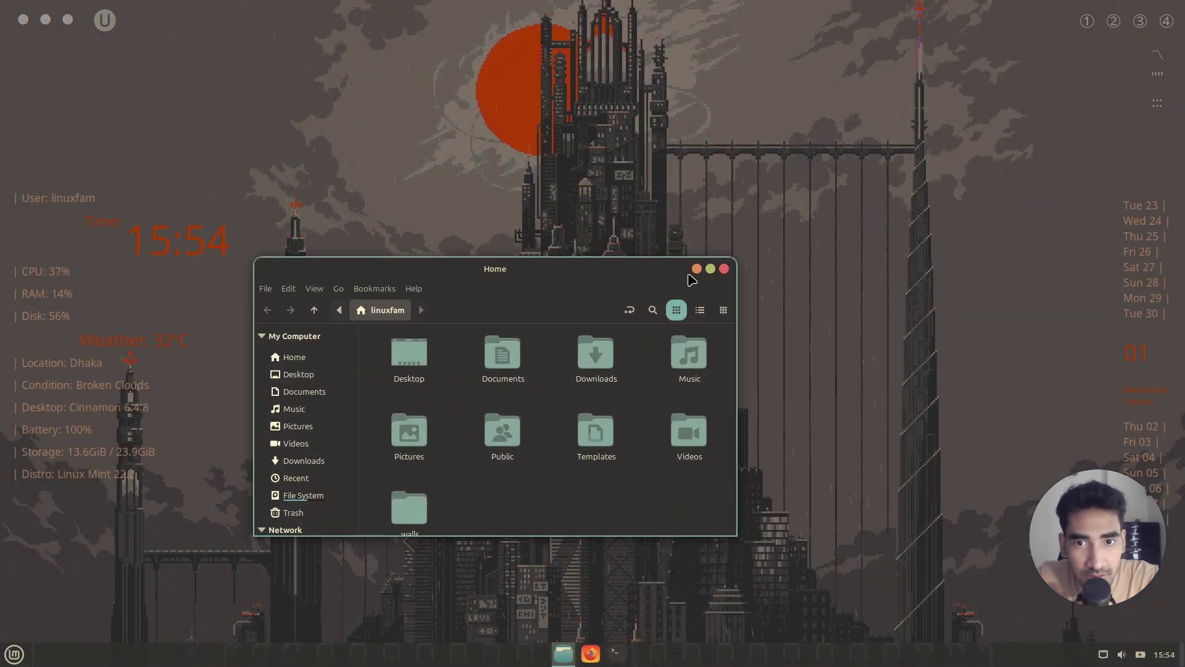
{"action": "left_click", "coordinate": [697, 269]}
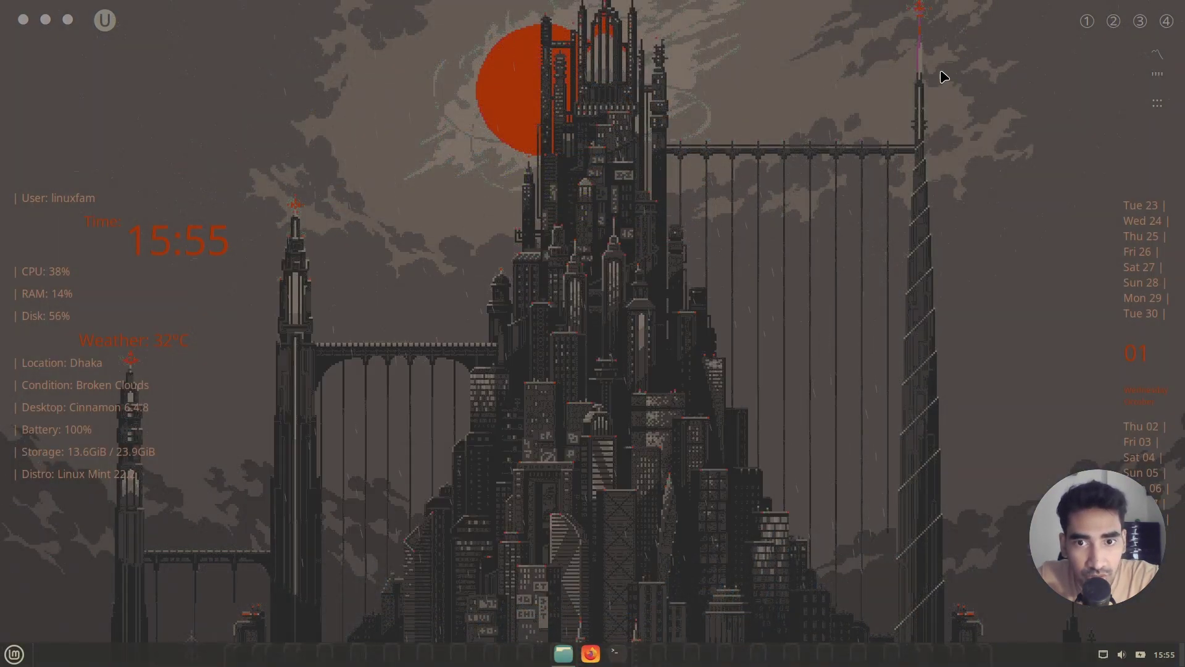
- Sample the red sun's colour #AF3A03 (Rust) in Gpick, then close Gpick
{"action": "left_click", "coordinate": [1157, 57]}
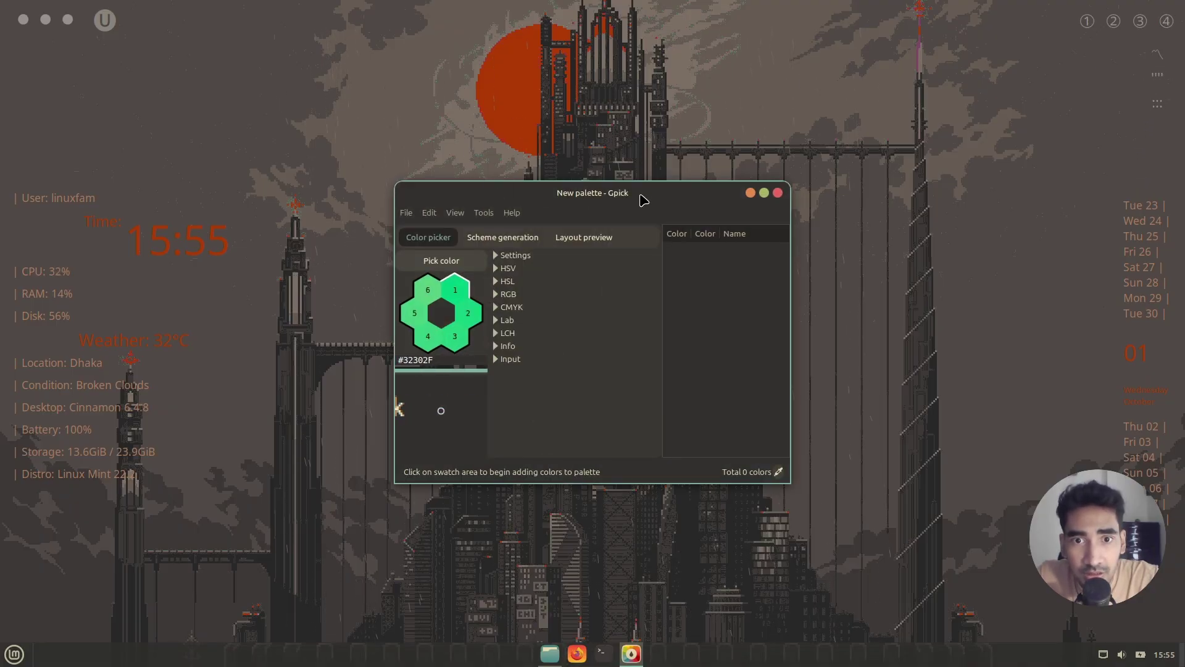
{"action": "left_click", "coordinate": [455, 250]}
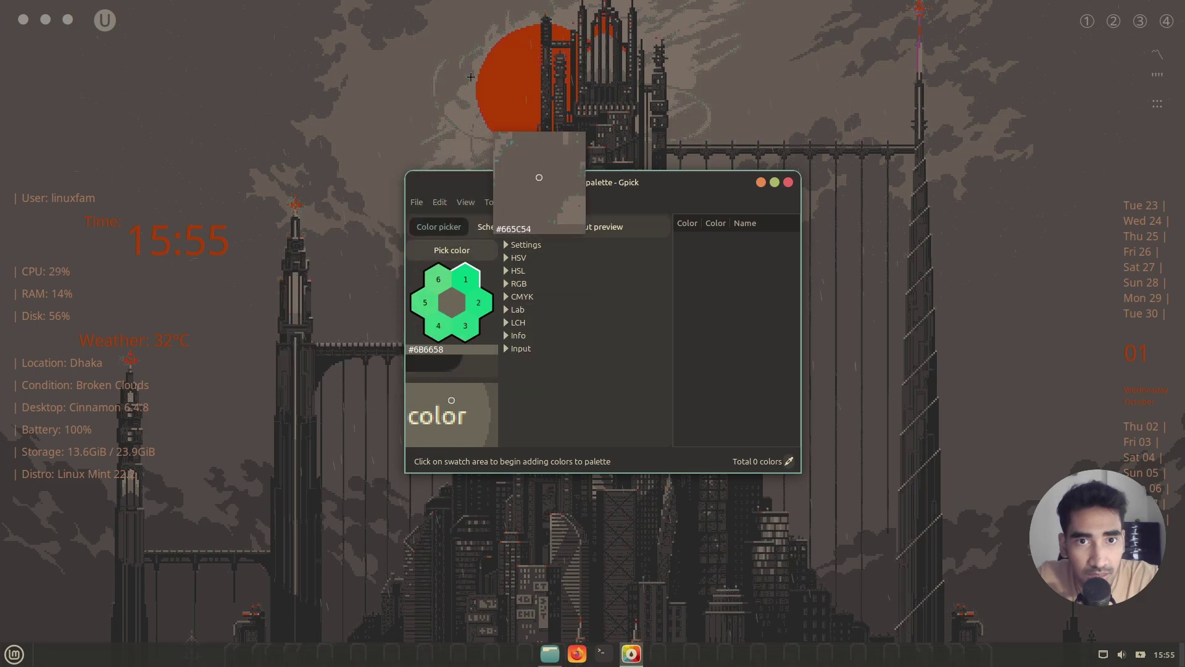
{"action": "left_click", "coordinate": [510, 92]}
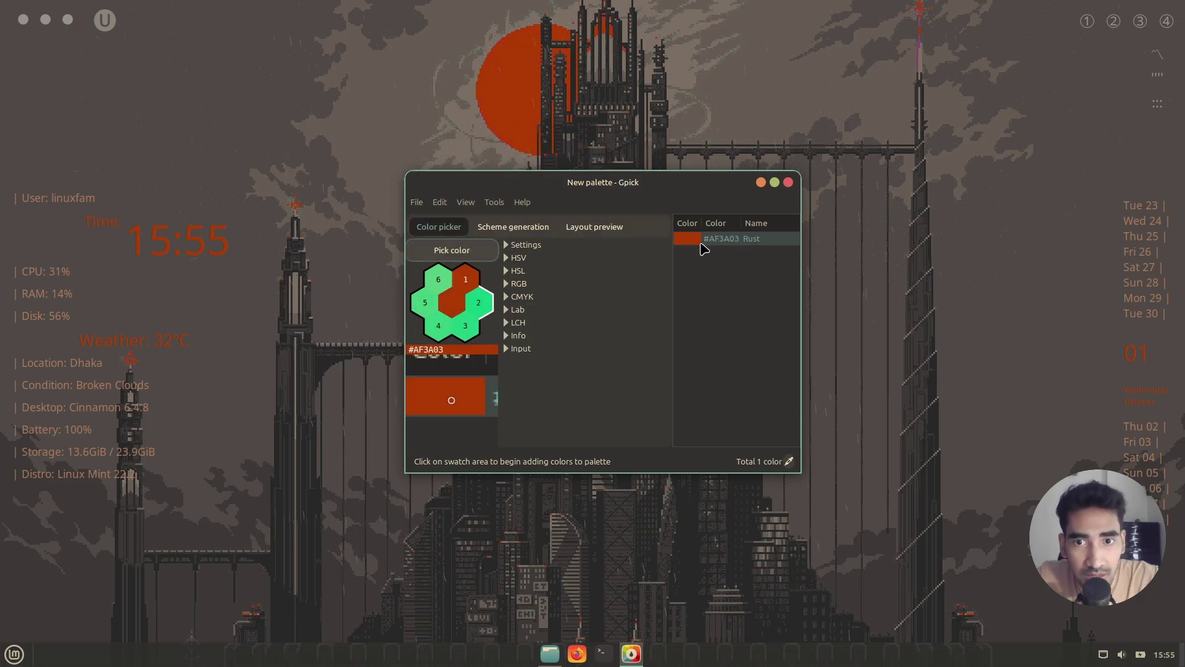
{"action": "left_click", "coordinate": [788, 182]}
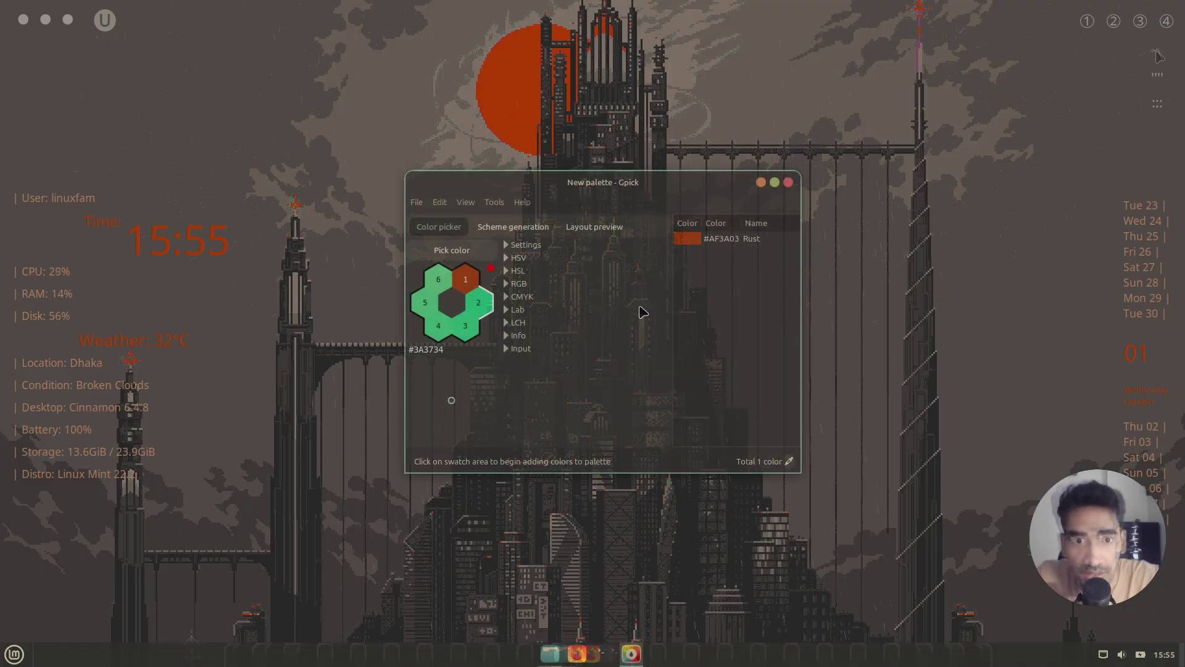
{"action": "left_click", "coordinate": [789, 182]}
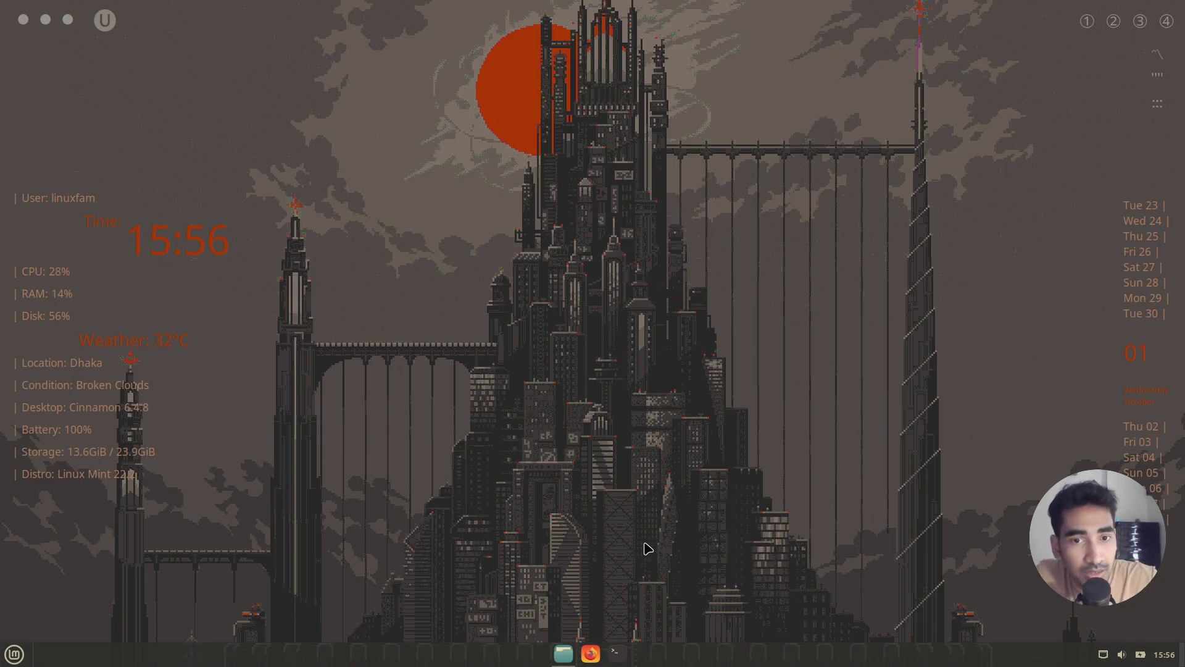
- Launch Firefox from its taskbar icon
{"action": "left_click", "coordinate": [594, 651]}
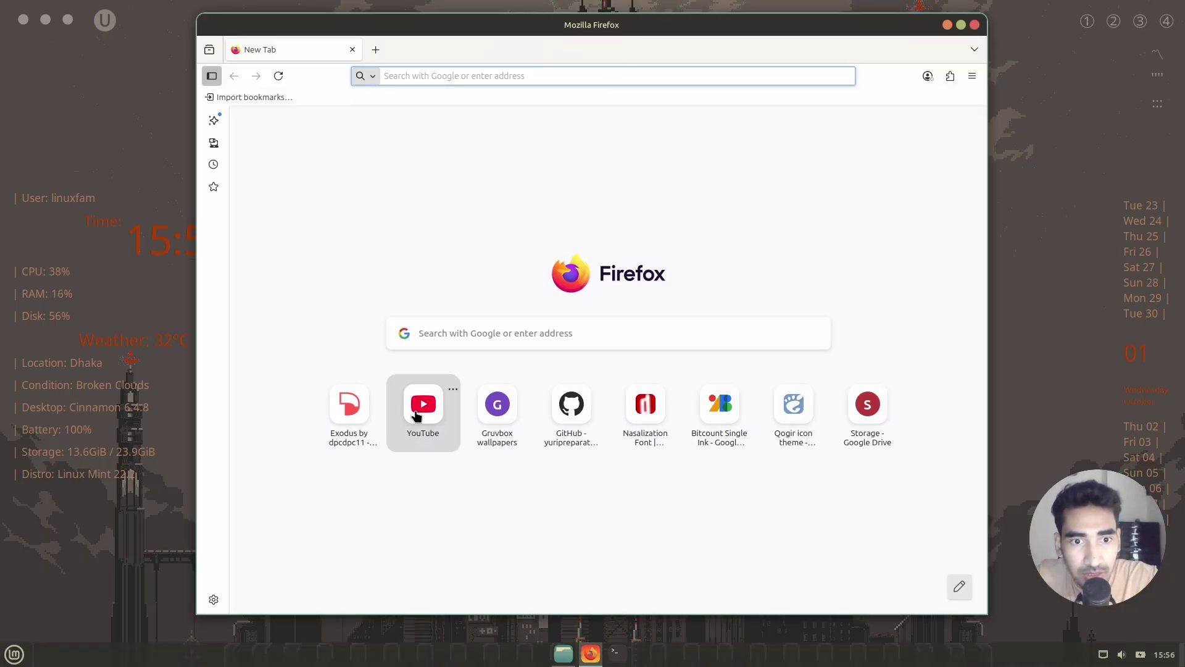
- Open YouTube from Firefox's New Tab shortcut tiles
{"action": "left_click", "coordinate": [423, 405]}
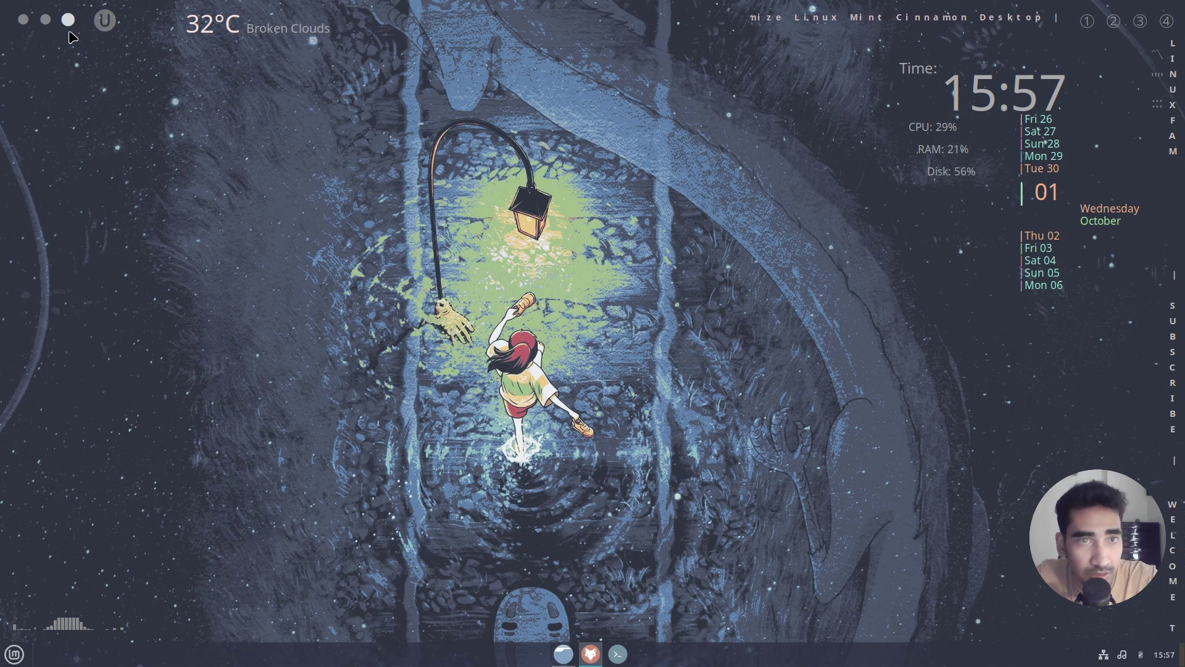
- Switch briefly to the Stellar setup, then back to the GruvShade castle setup
{"action": "left_click", "coordinate": [46, 22]}
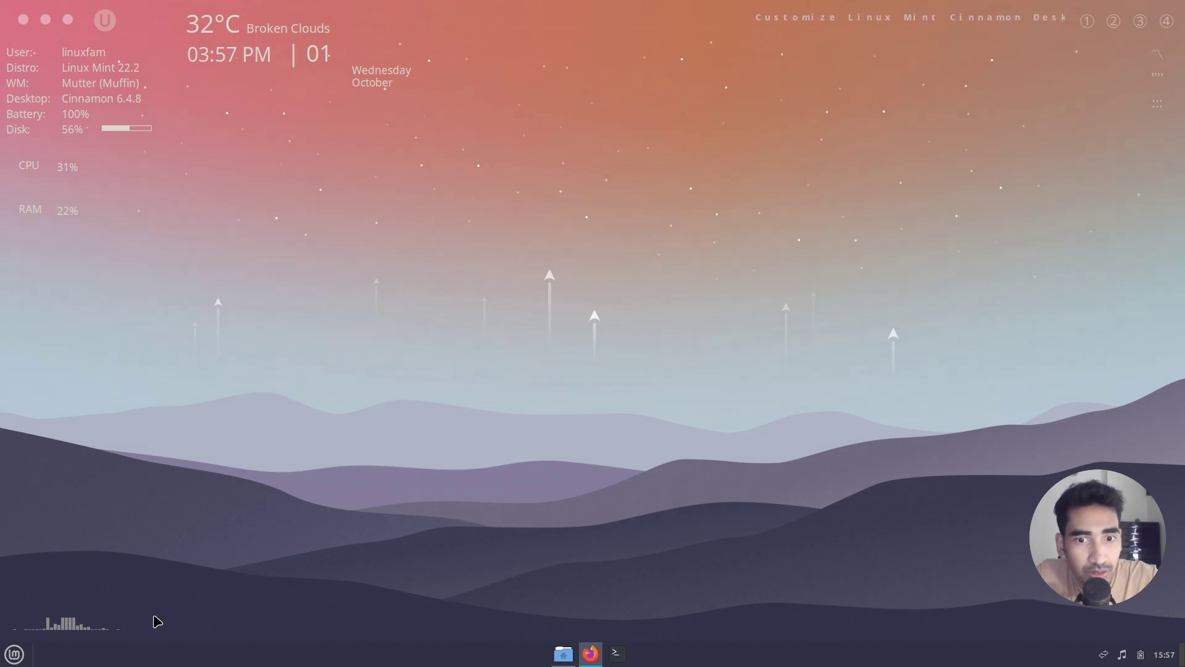
{"action": "mouse_move", "coordinate": [564, 657]}
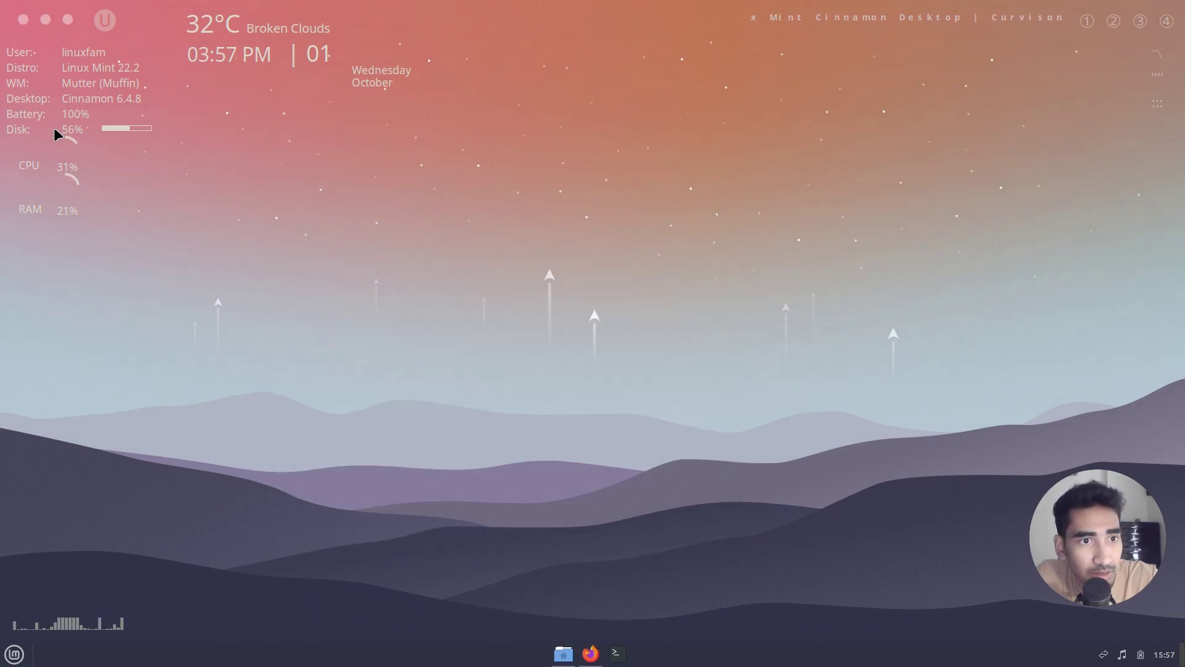
{"action": "left_click", "coordinate": [24, 21]}
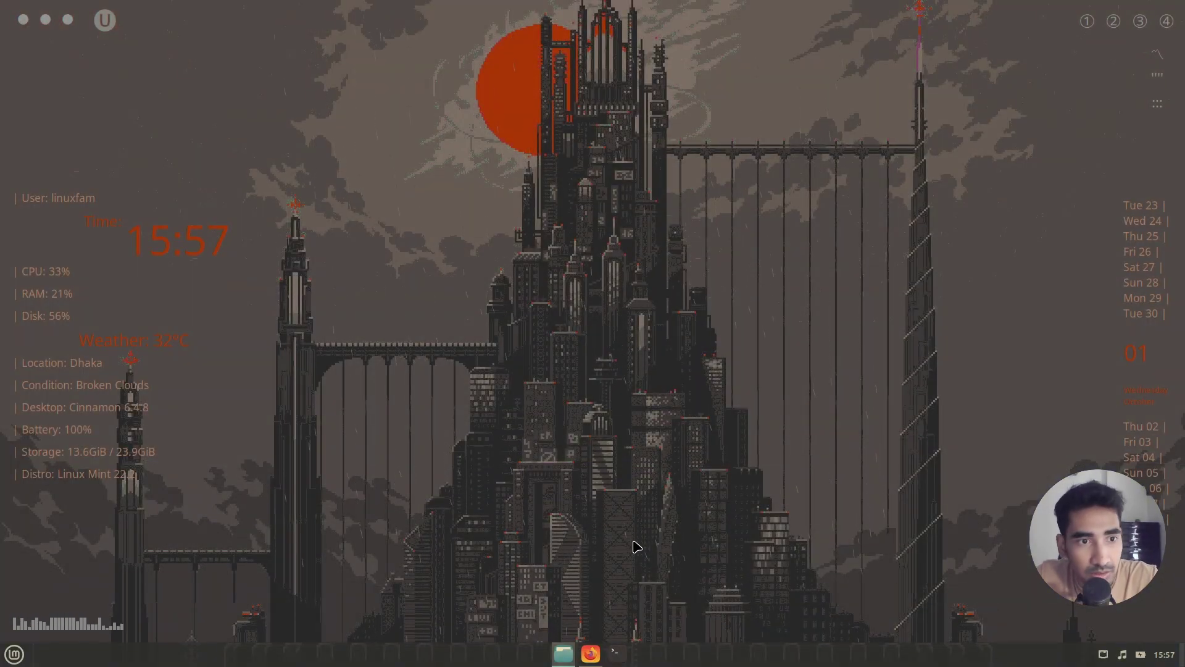
- Stop the running visualizer with pkill glava in a terminal
{"action": "left_click", "coordinate": [621, 653]}
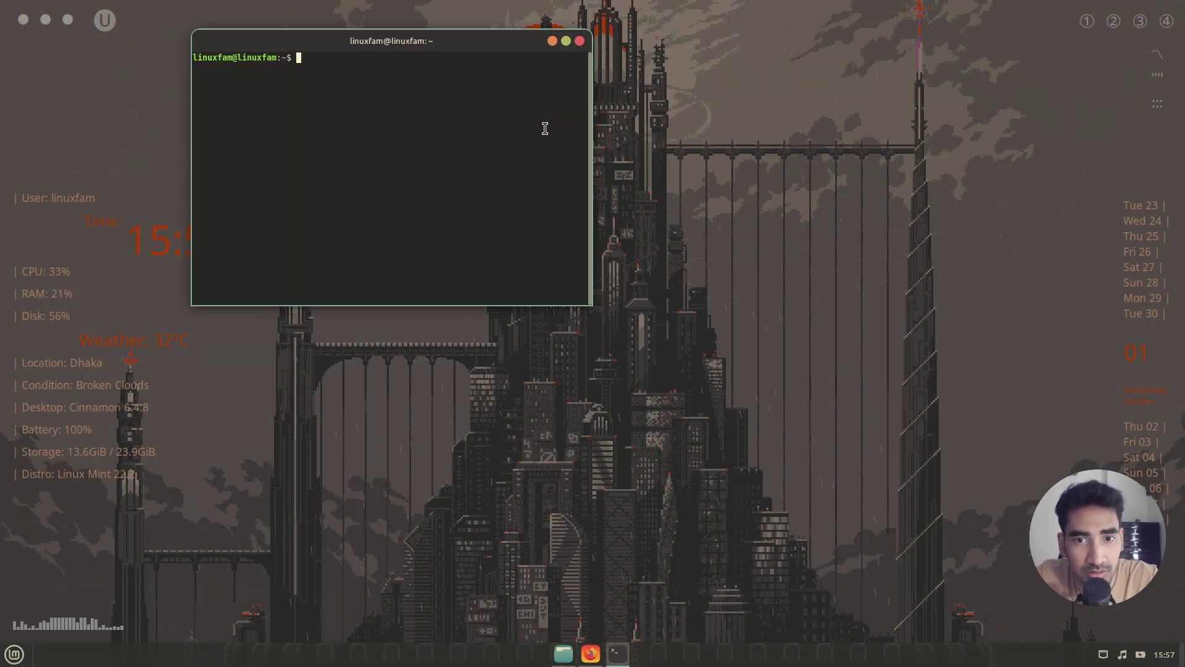
{"action": "type", "text": "p"}
{"action": "key", "text": "Right"}
{"action": "key", "text": "Return"}
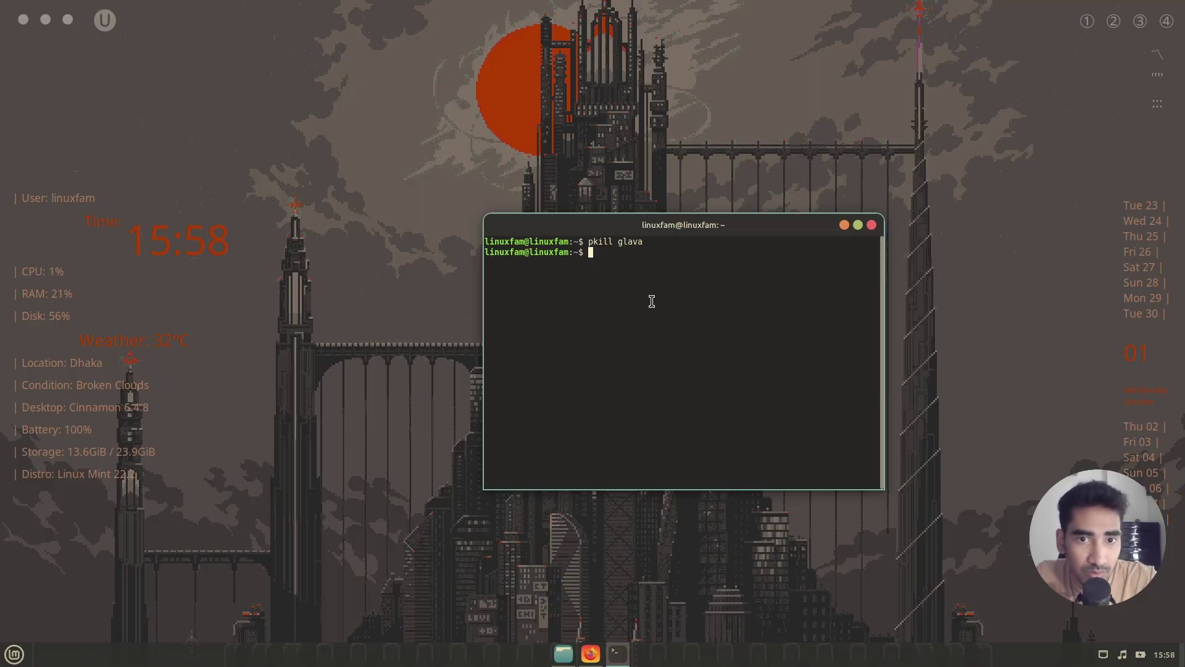
{"action": "left_click", "coordinate": [843, 225]}
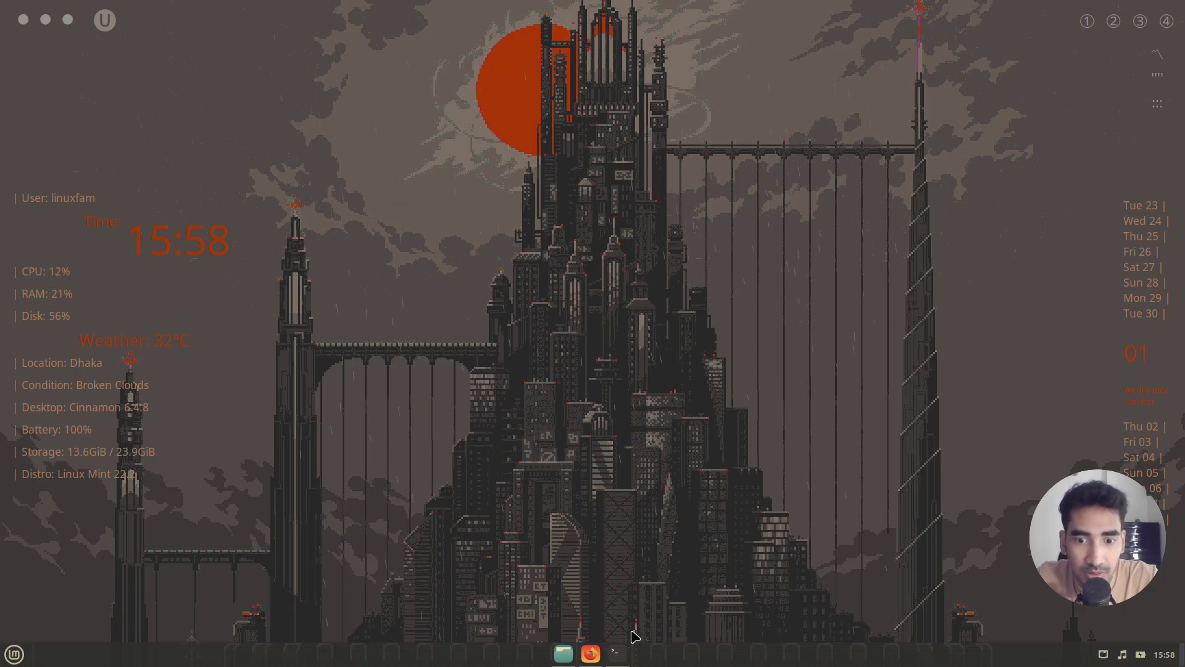
- Run glava --desktop, interrupt it with Ctrl+C, and close the terminal
{"action": "left_click", "coordinate": [617, 653]}
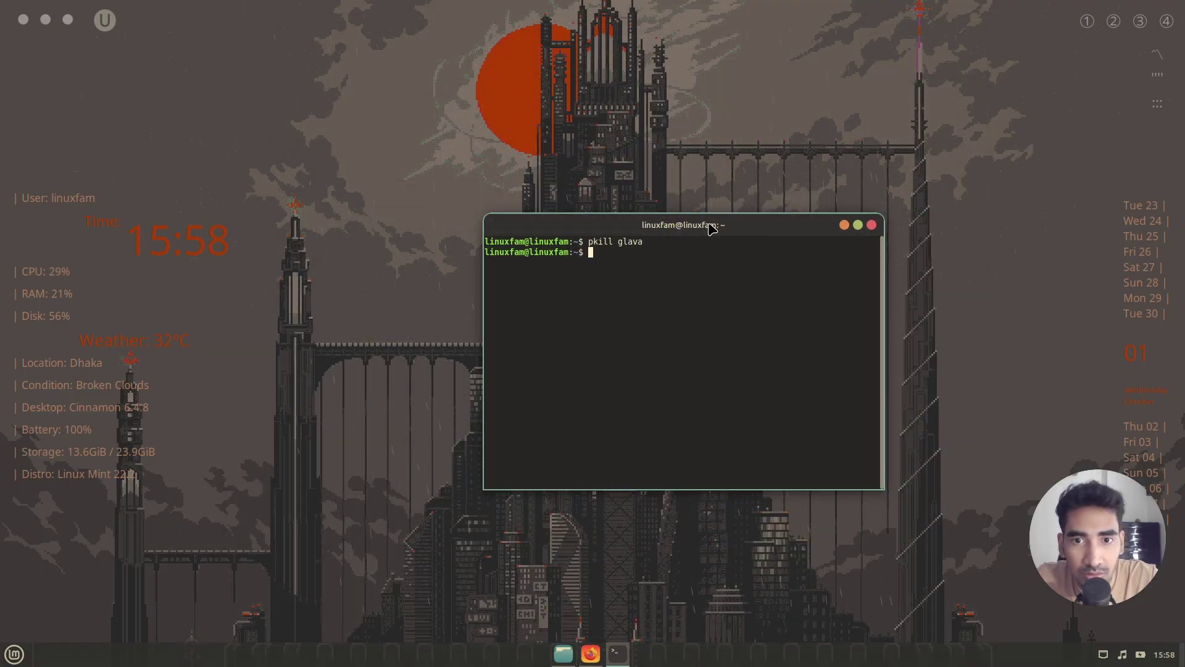
{"action": "left_click_drag", "start_coordinate": [710, 227], "coordinate": [908, 234]}
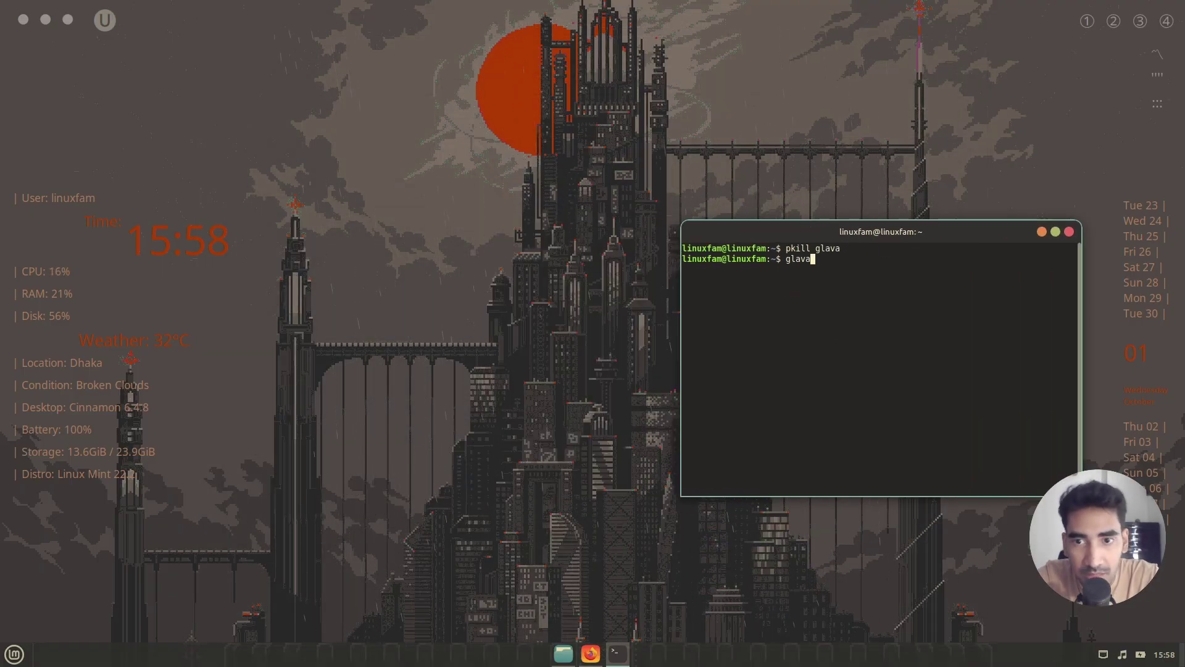
{"action": "type", "text": "--desktp"}
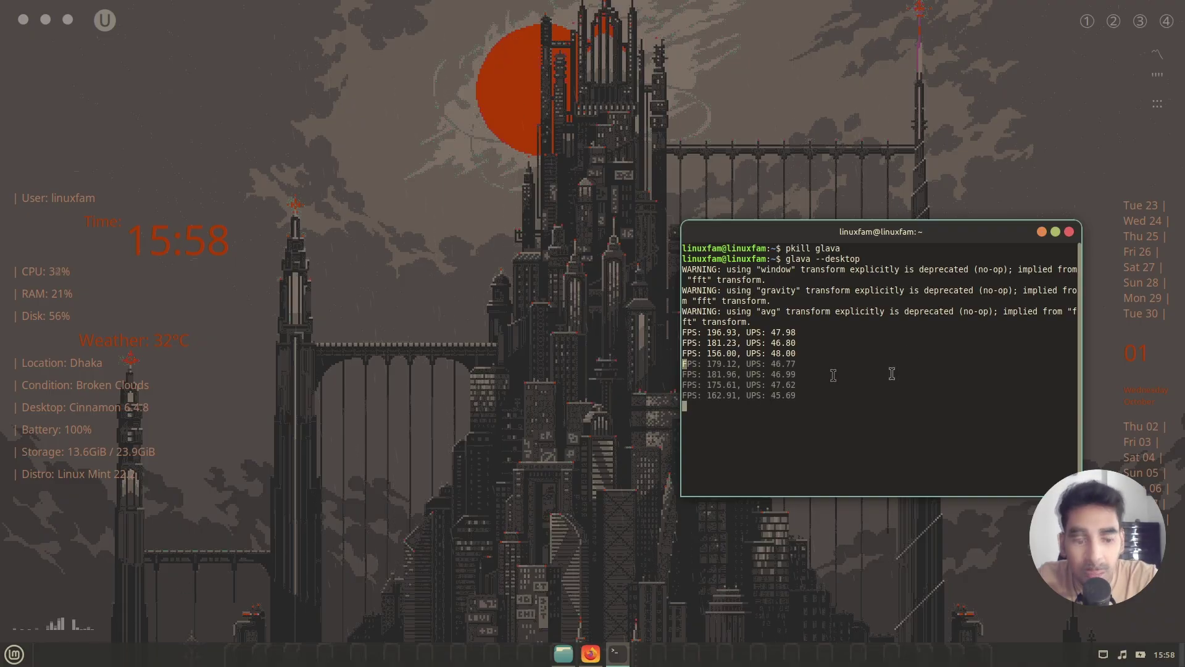
{"action": "key", "text": "ctrl+c"}
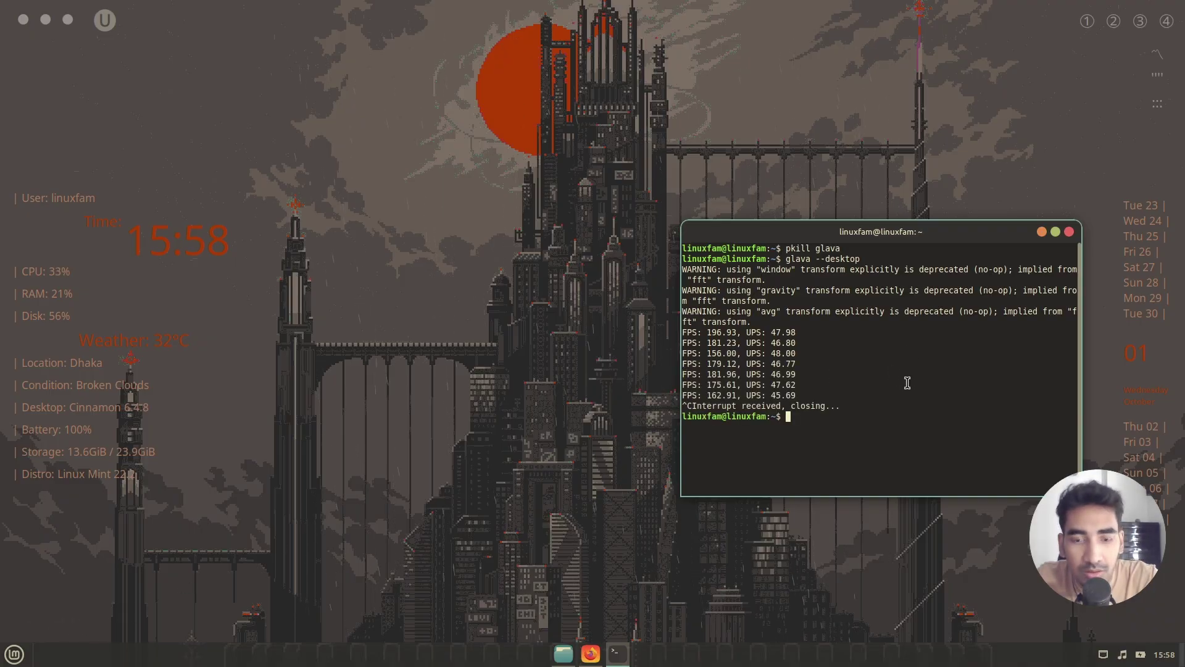
{"action": "left_click", "coordinate": [1069, 231]}
- Turn off glava's login autostart in Startup Applications and close the window
{"action": "key", "text": "super"}
{"action": "type", "text": "st"}
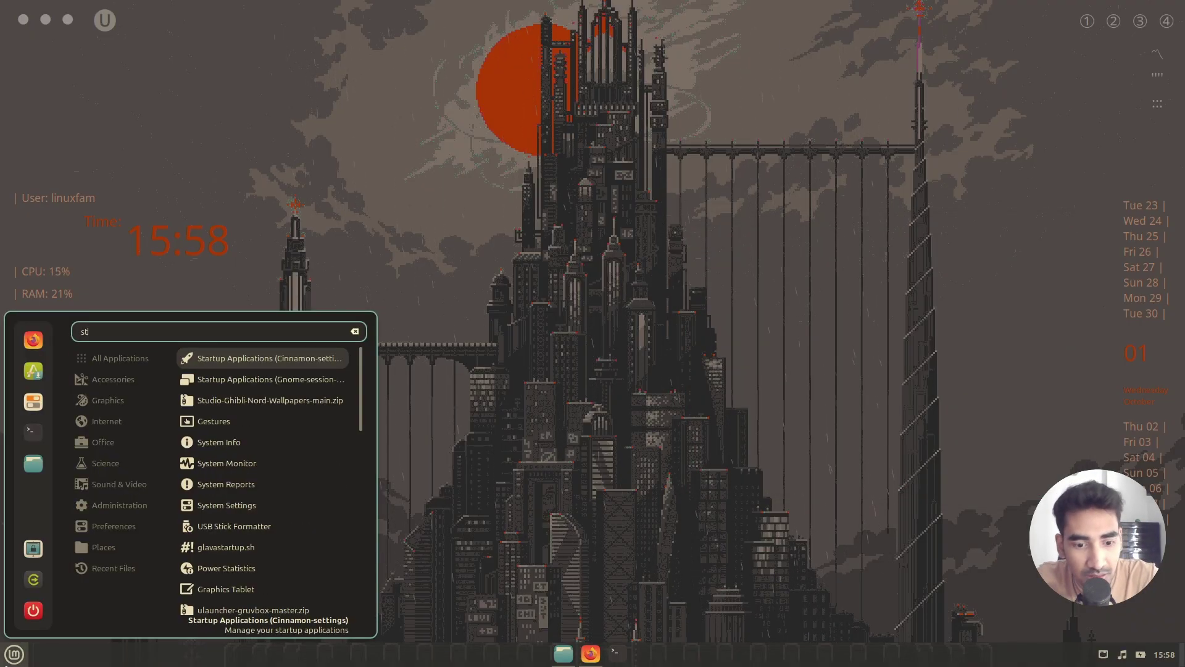
{"action": "type", "text": "a"}
{"action": "key", "text": "Return"}
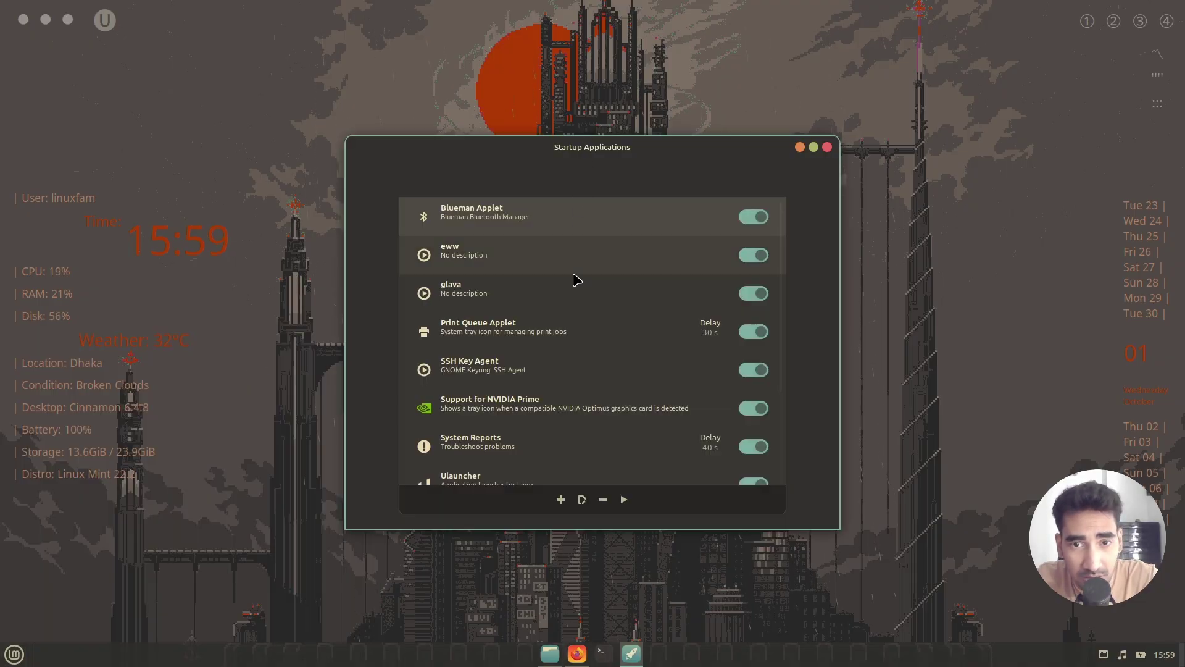
{"action": "left_click", "coordinate": [754, 293]}
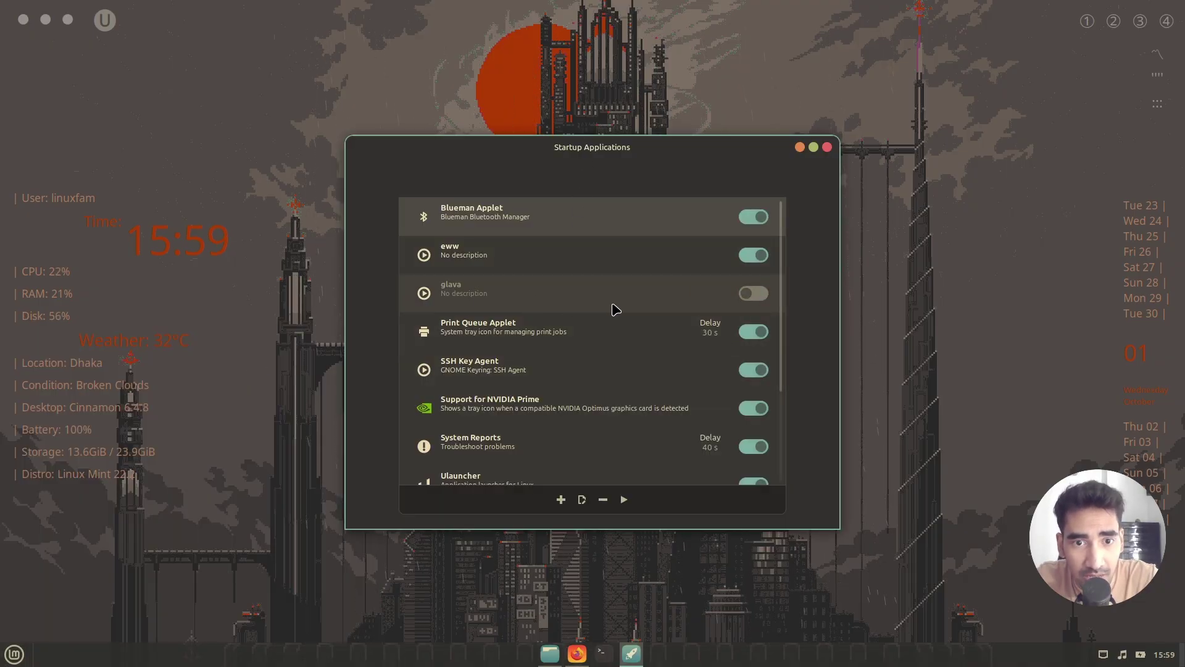
{"action": "left_click", "coordinate": [829, 151]}
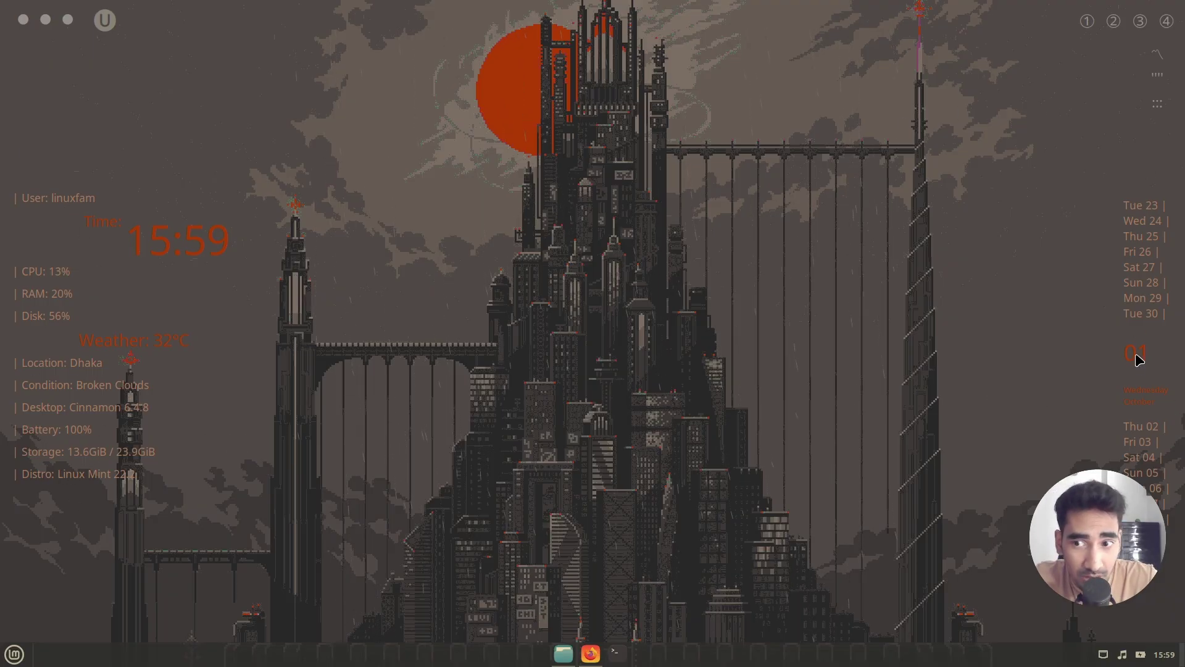
- Switch to workspace 3 and launch a new Terminal window from the menu
{"action": "left_click", "coordinate": [1140, 21]}
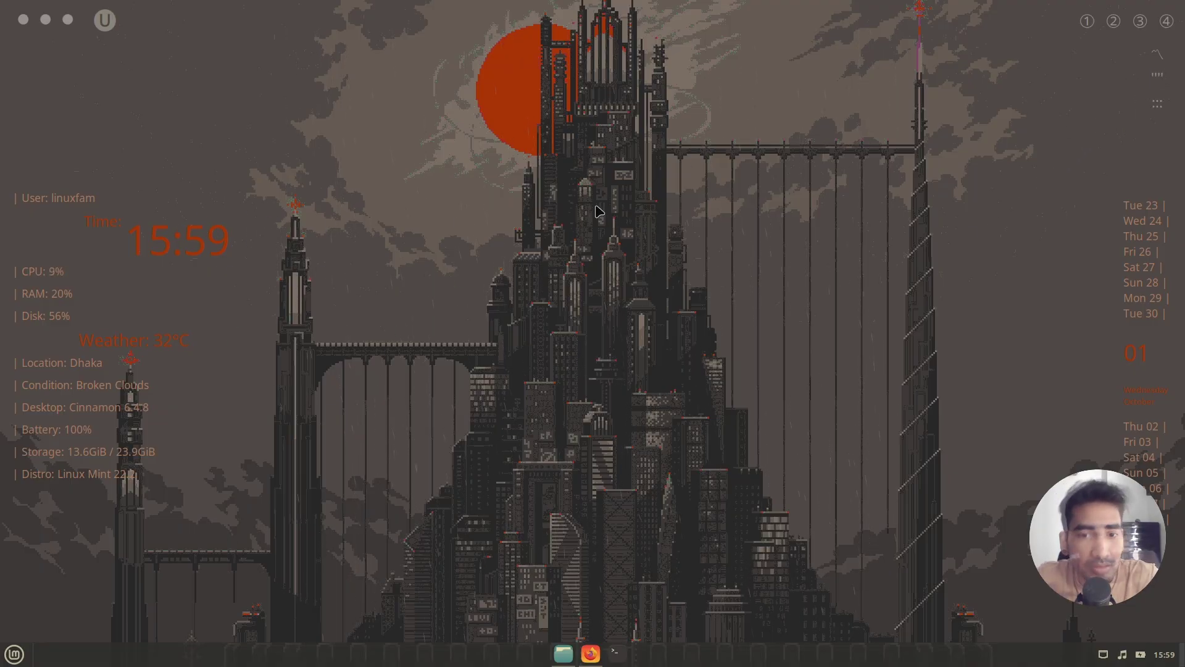
{"action": "key", "text": "super"}
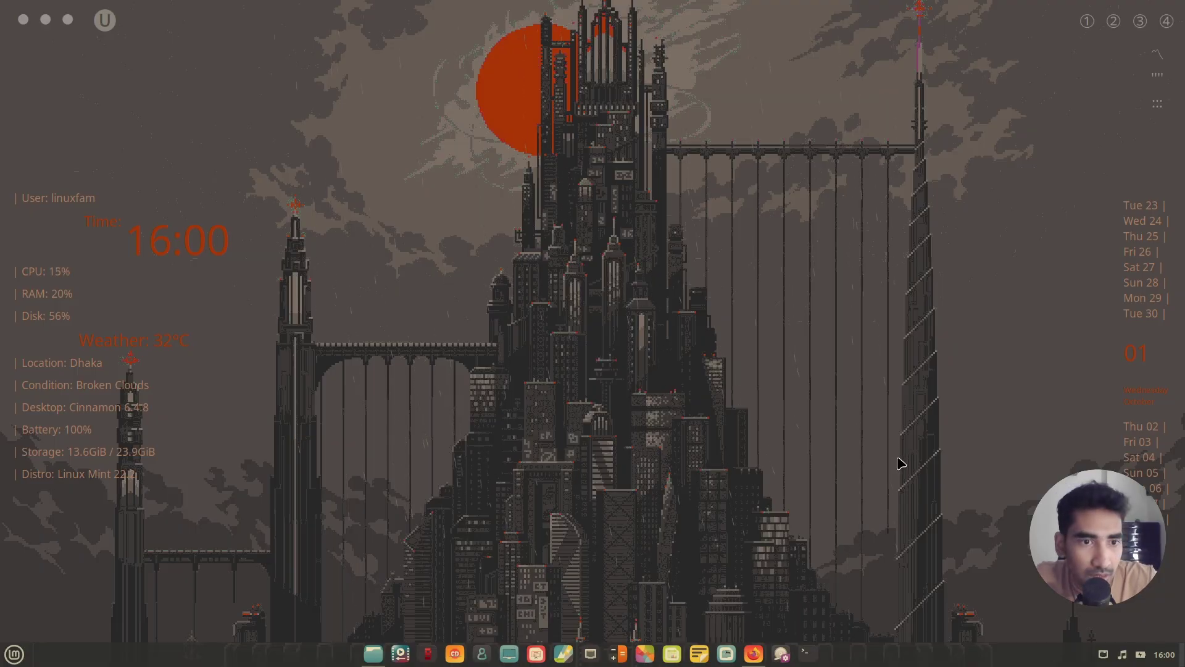
{"action": "left_click", "coordinate": [805, 653]}
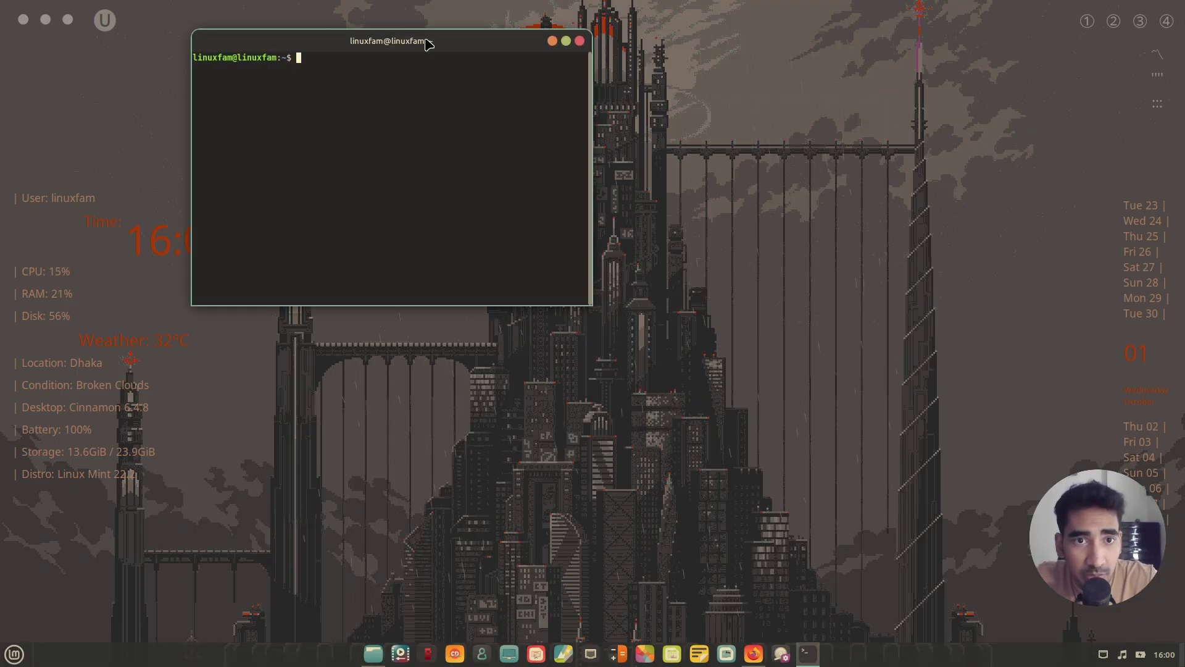
- Move the terminal to the centre-right, start the fish shell, and clear the screen
{"action": "left_click_drag", "start_coordinate": [426, 42], "coordinate": [753, 263]}
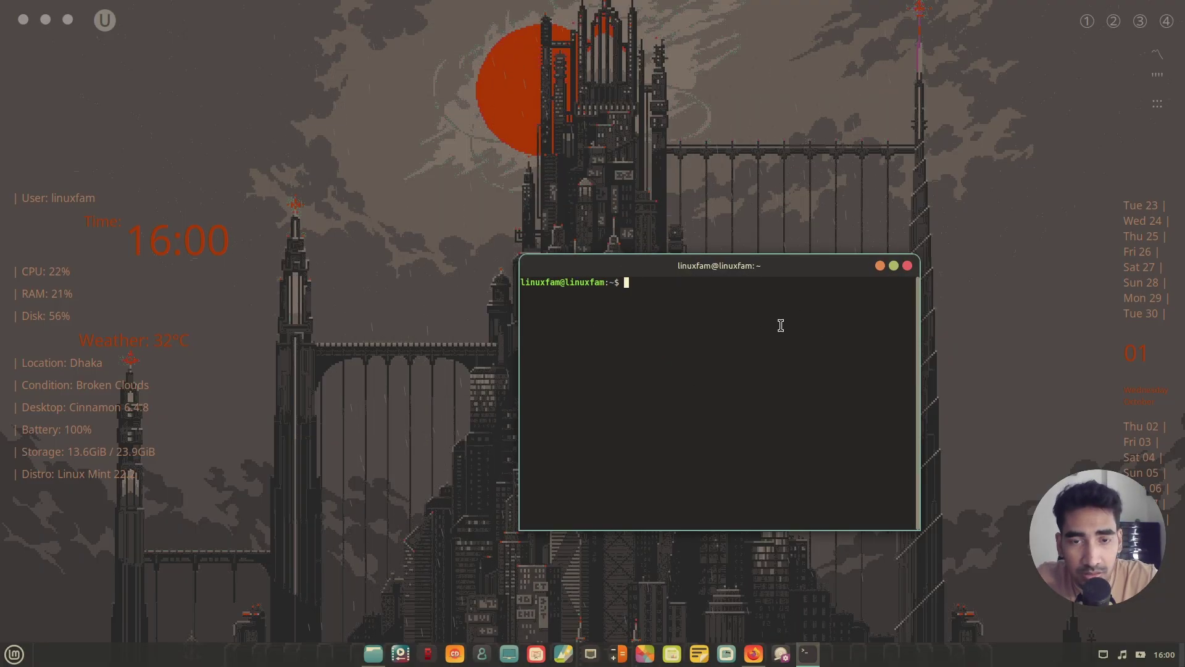
{"action": "type", "text": "fish"}
{"action": "key", "text": "Return"}
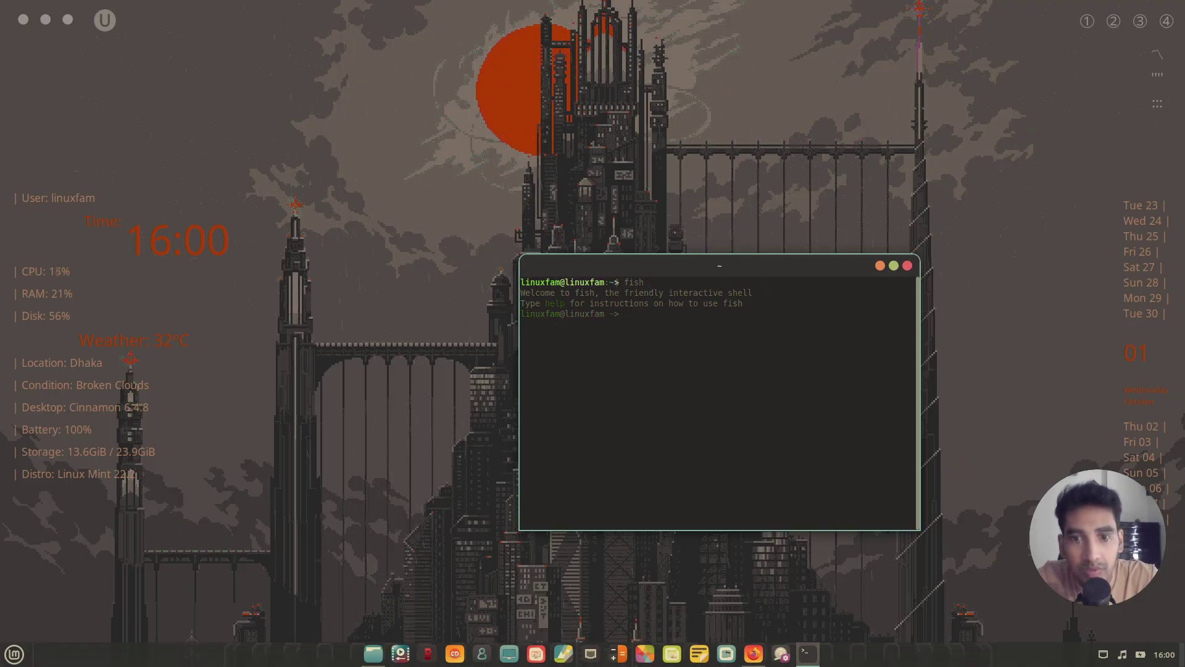
{"action": "key", "text": "ctrl+l"}
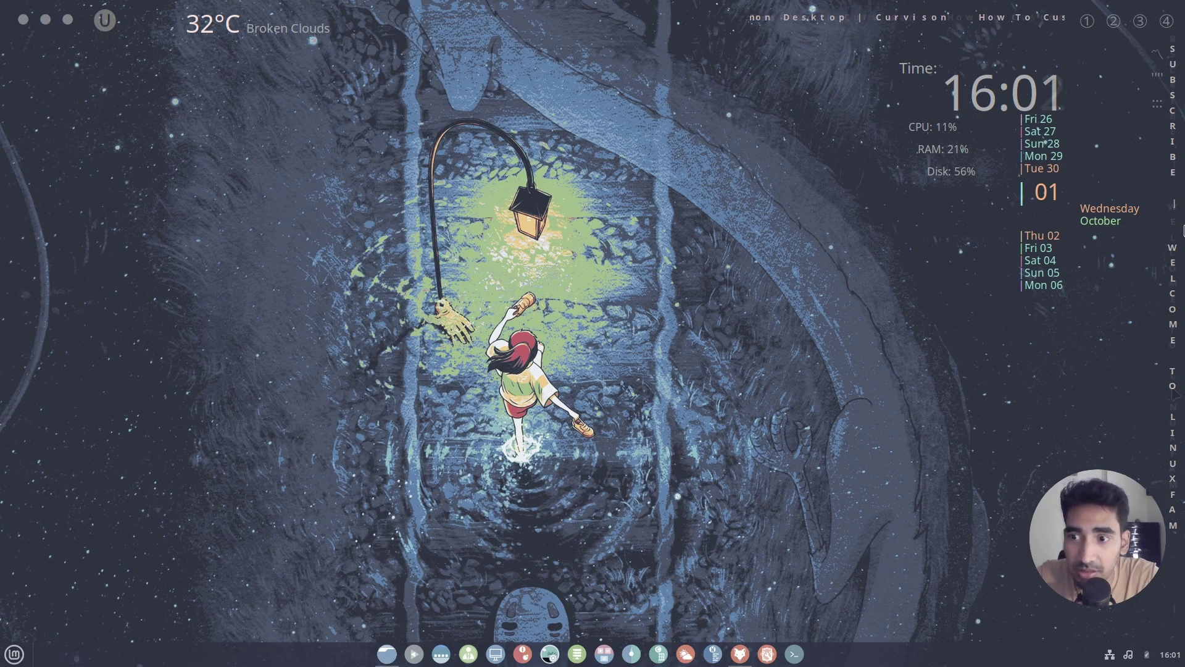
- Open the home folder in Nemo with hidden files shown
{"action": "left_click", "coordinate": [387, 654]}
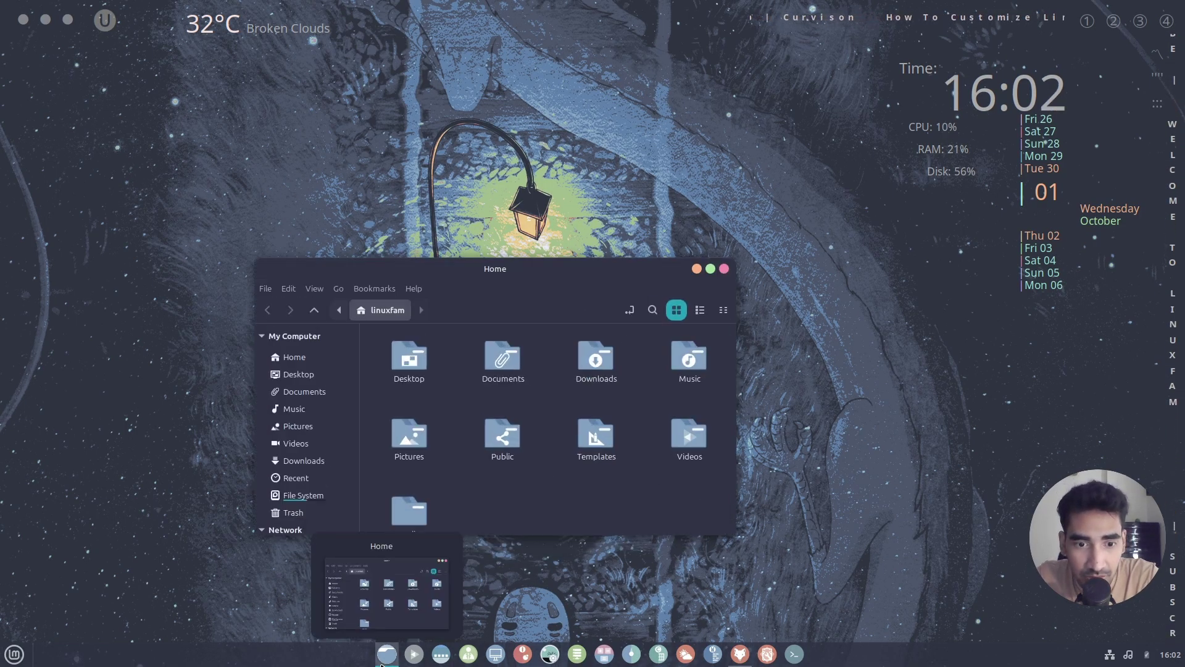
{"action": "right_click", "coordinate": [534, 492]}
{"action": "left_click", "coordinate": [592, 439]}
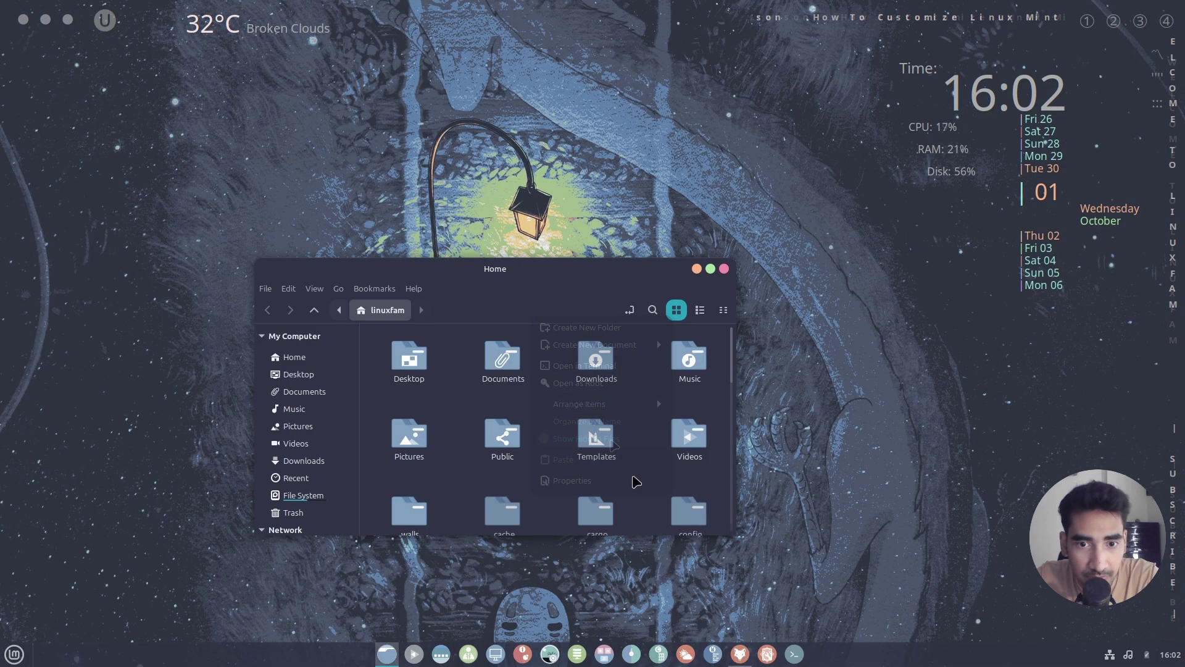
- Browse into .config/conky and open scrolling_text.lua for editing
{"action": "scroll", "coordinate": [560, 465], "scroll_direction": "down", "scroll_amount": 2}
{"action": "double_click", "coordinate": [685, 423]}
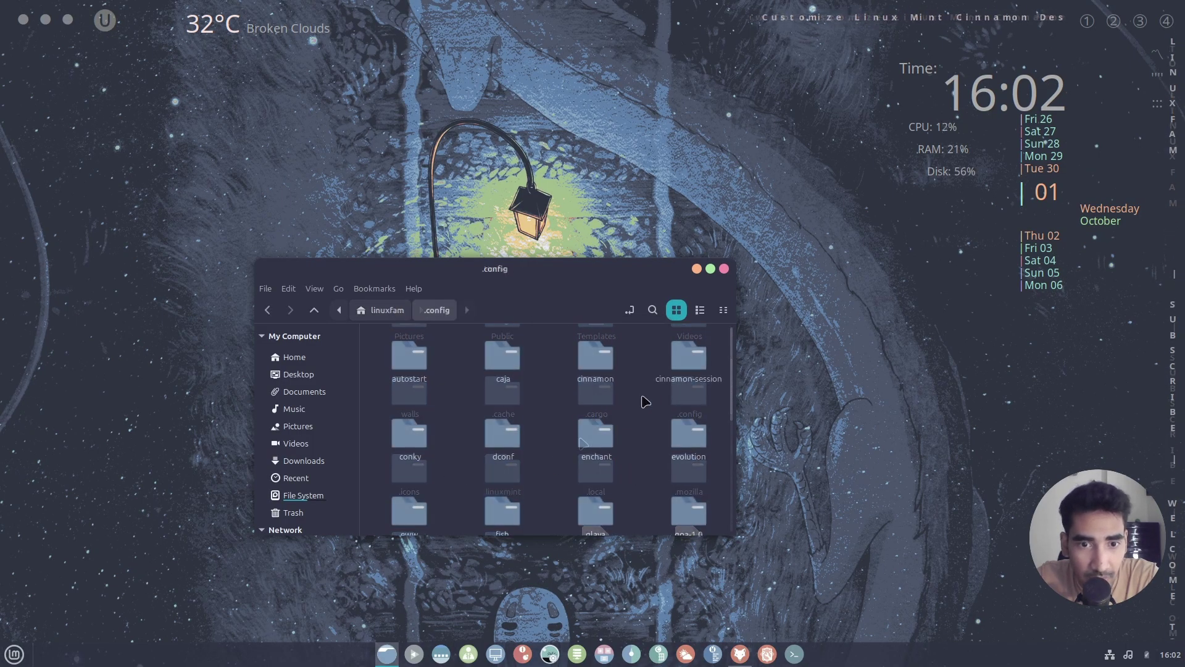
{"action": "double_click", "coordinate": [429, 449]}
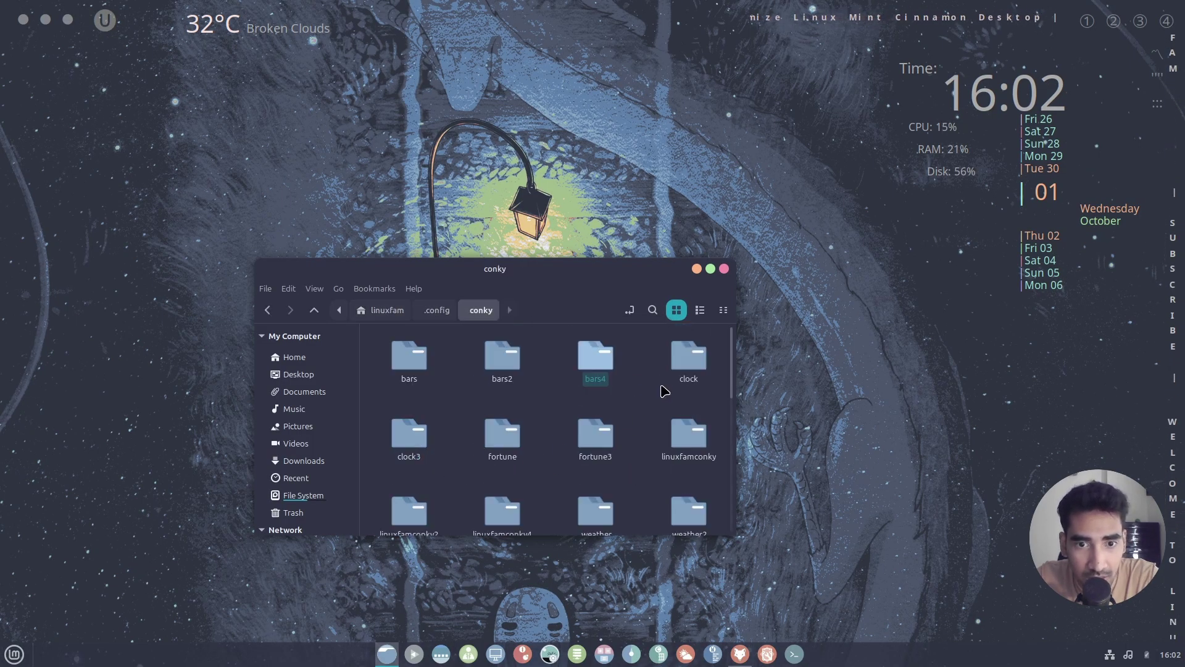
{"action": "scroll", "coordinate": [657, 432], "scroll_direction": "down", "scroll_amount": 4}
{"action": "scroll", "coordinate": [621, 404], "scroll_direction": "down", "scroll_amount": 2}
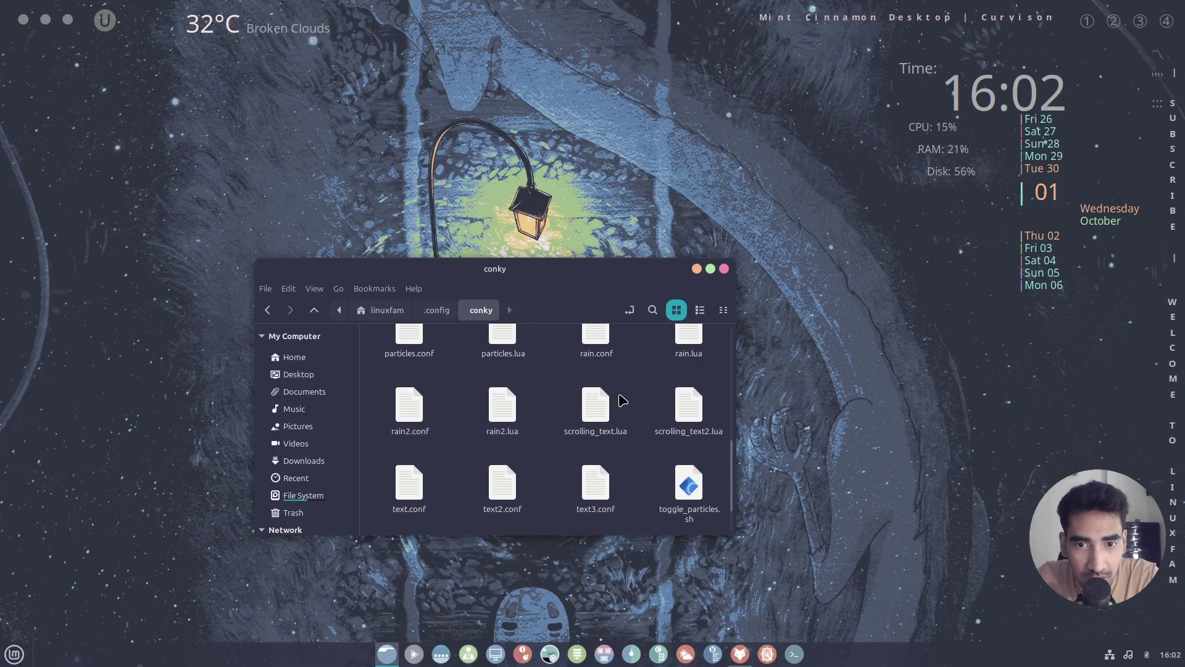
{"action": "left_click", "coordinate": [596, 410]}
{"action": "double_click", "coordinate": [596, 410]}
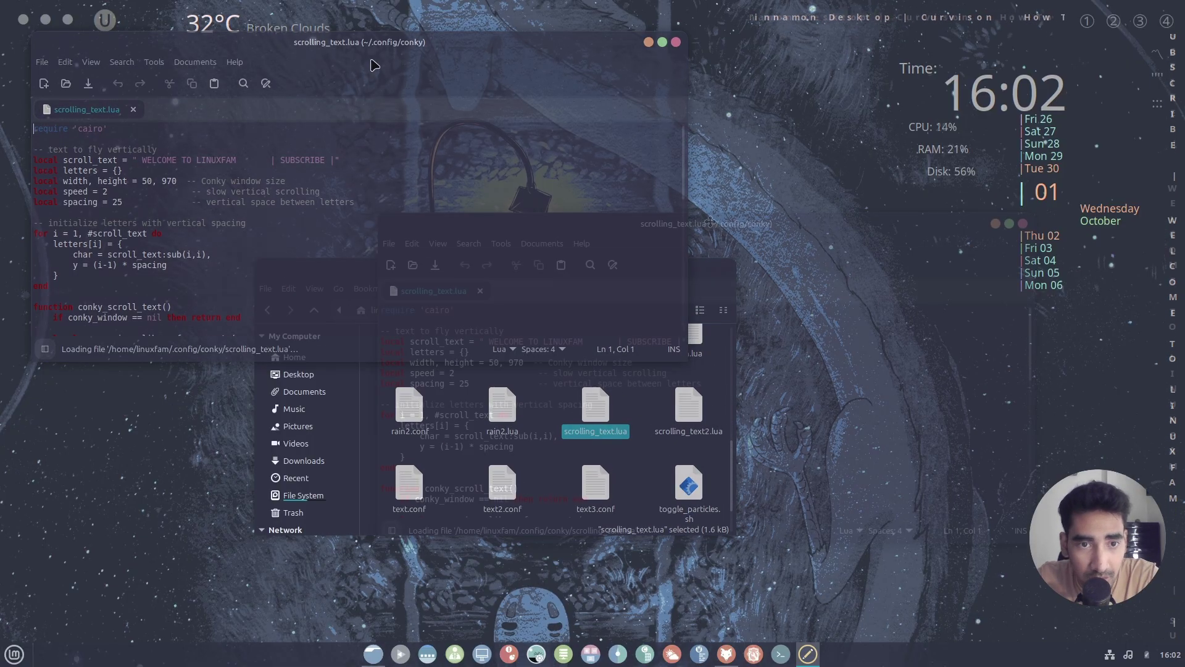
- Replace the scroll_text welcome message with LINUXFAM and save scrolling_text.lua
{"action": "left_click_drag", "start_coordinate": [681, 342], "coordinate": [486, 342]}
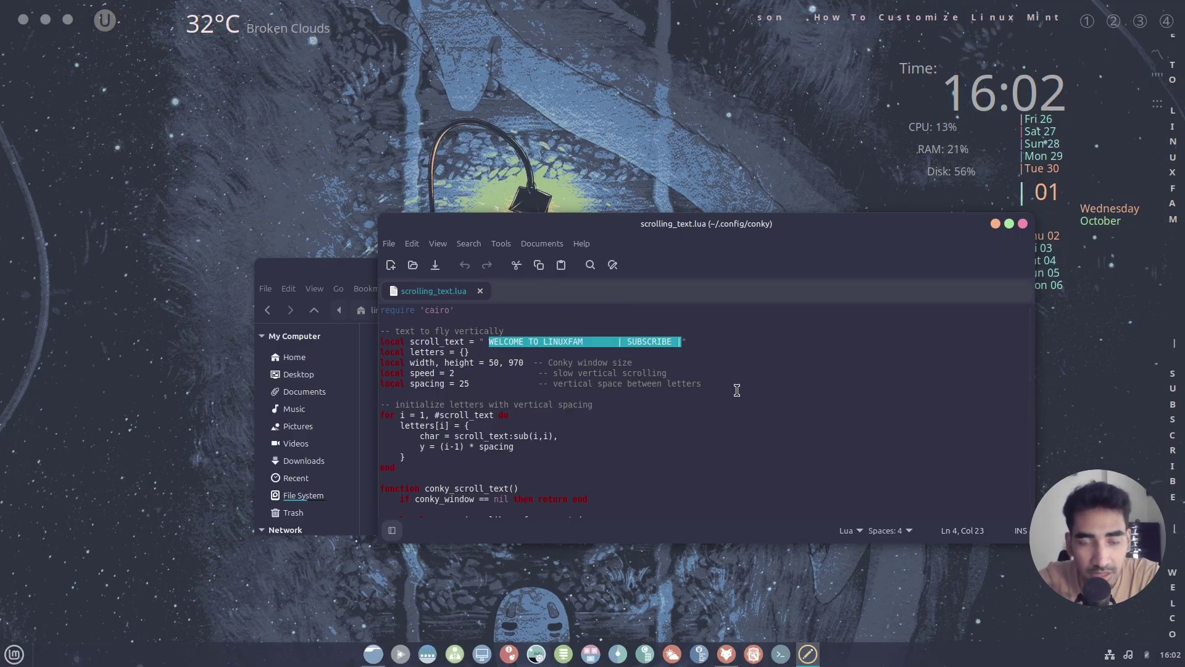
{"action": "type", "text": "LINUXFAM"}
{"action": "key", "text": "ctrl+s"}
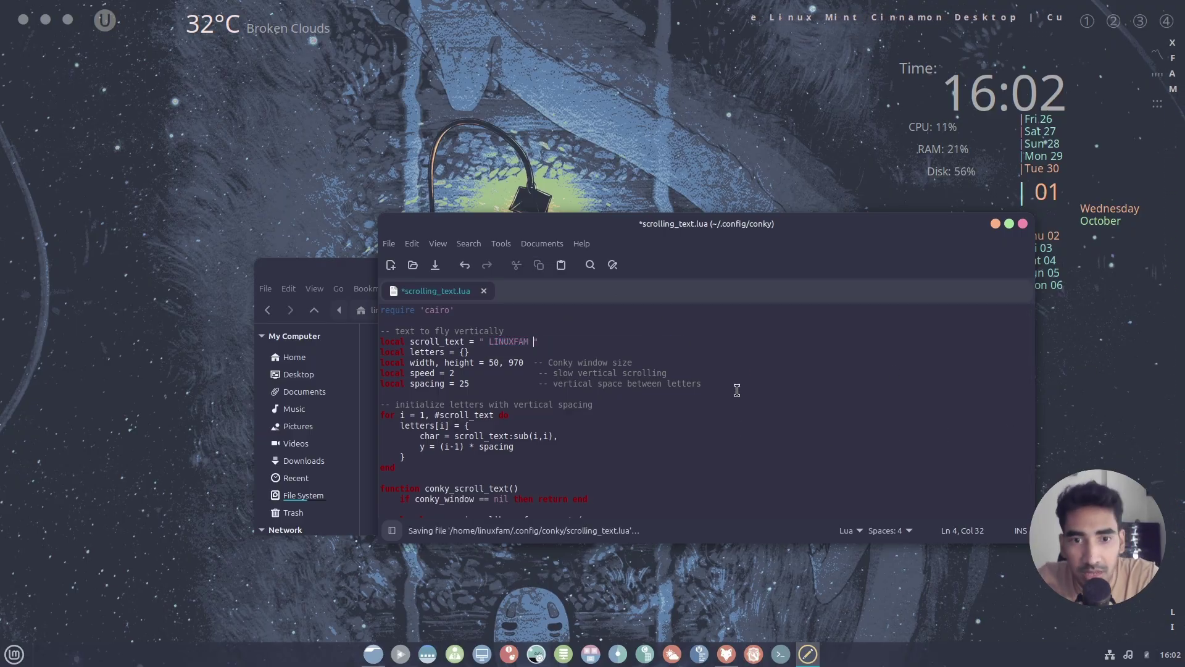
{"action": "key", "text": "ctrl+s"}
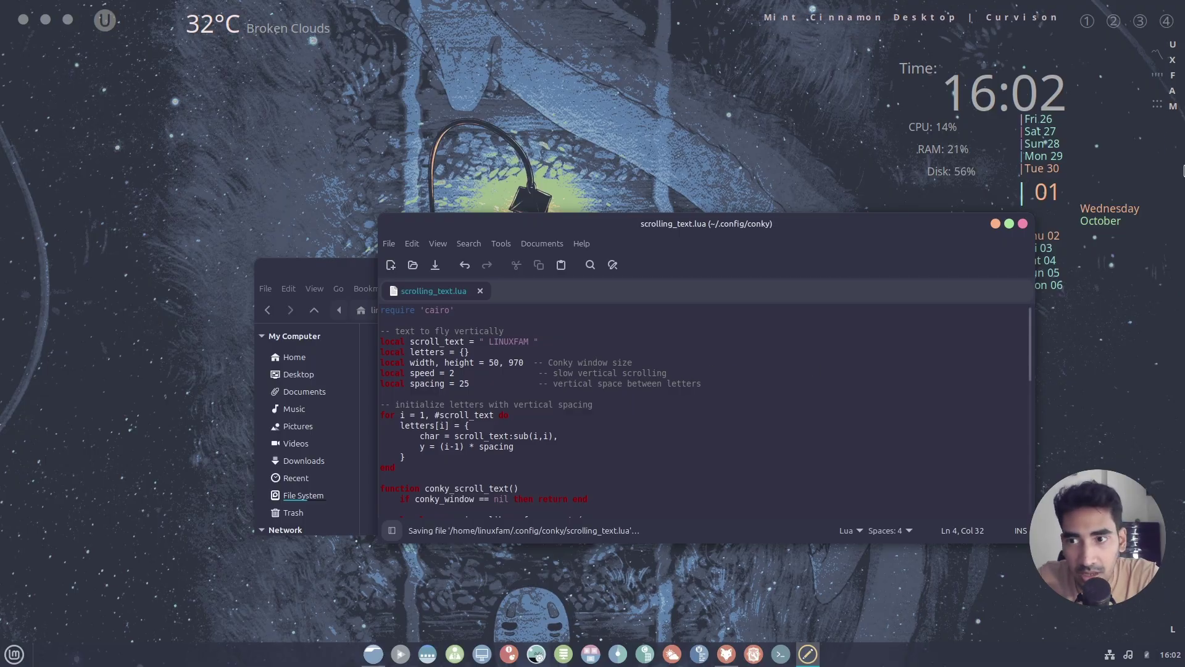